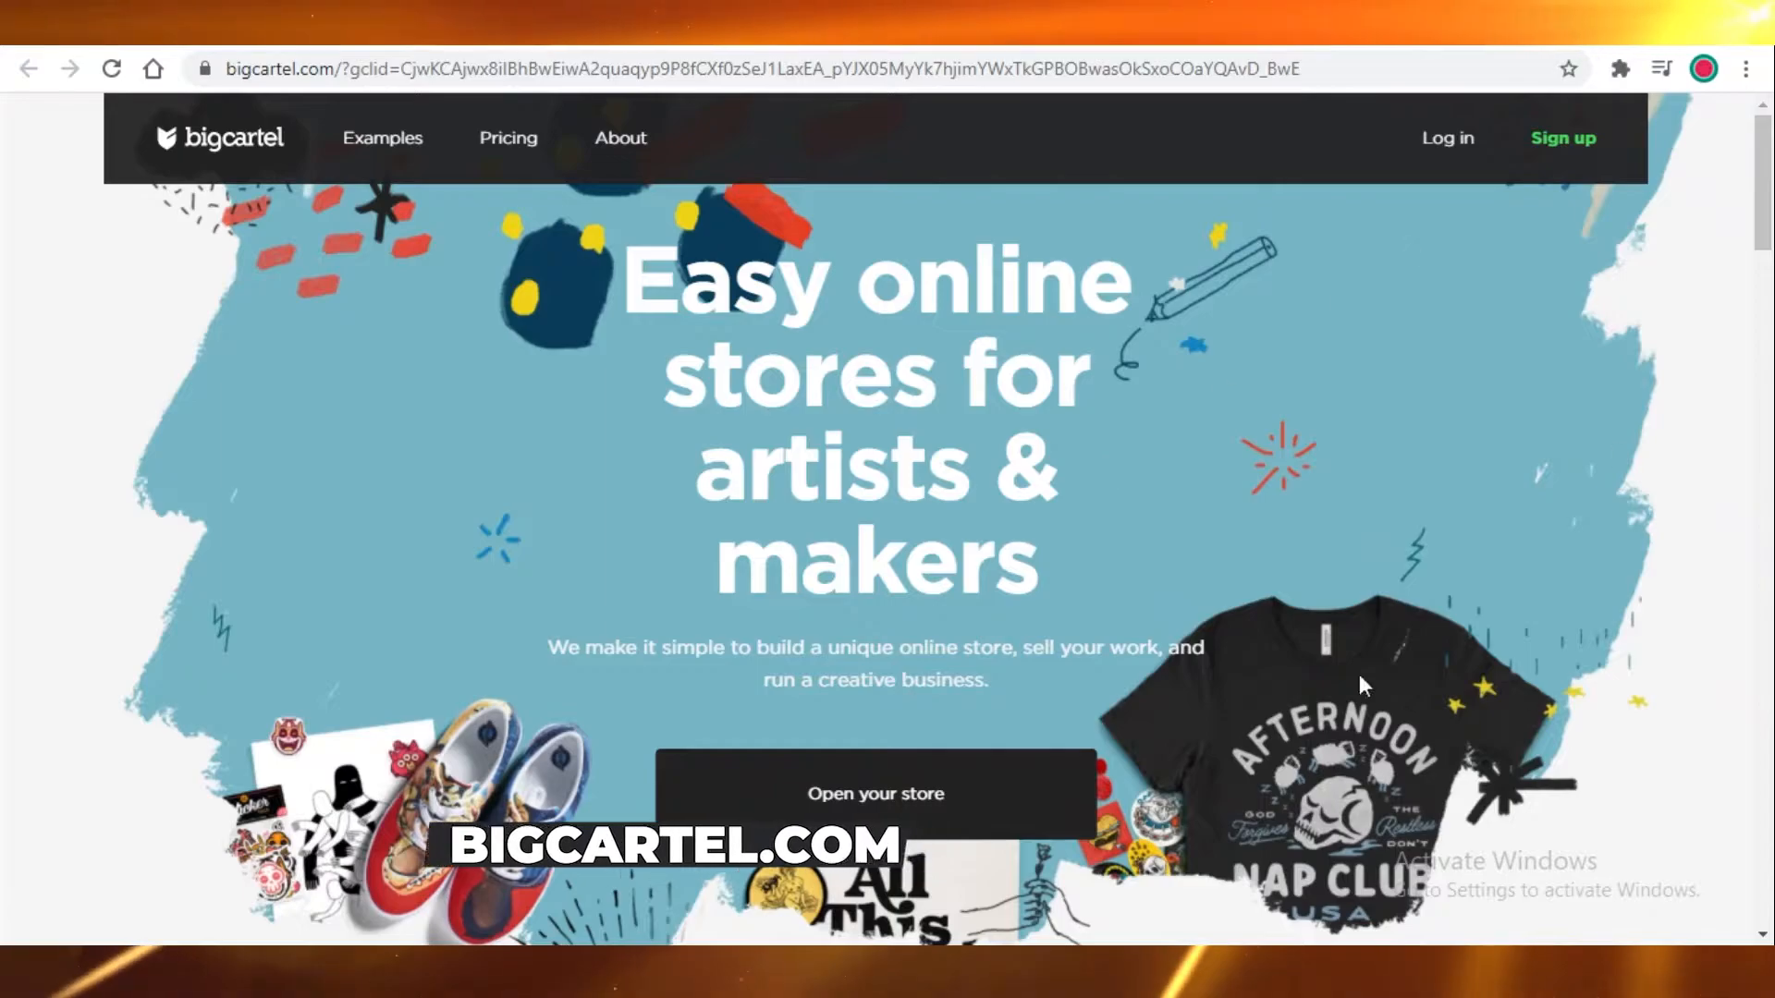
Start signing up for a store on the free plan with 5 products.
left_click(1576, 143)
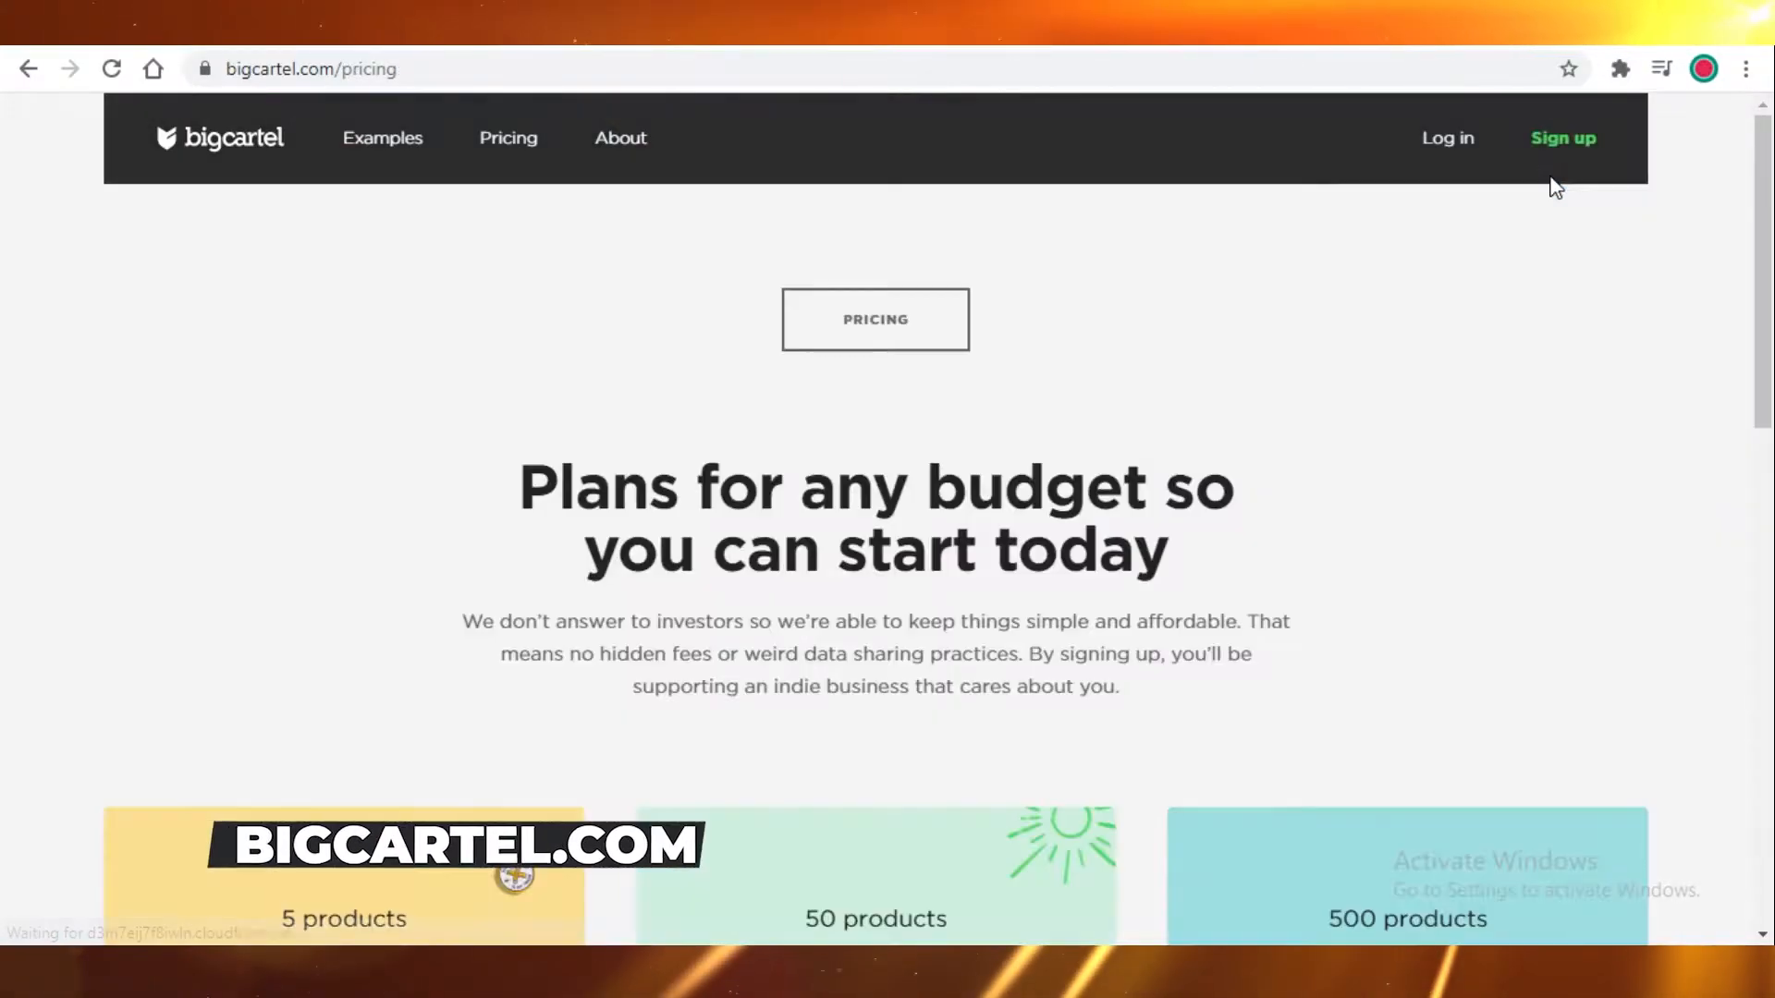
scroll(1240, 431, "down", 4)
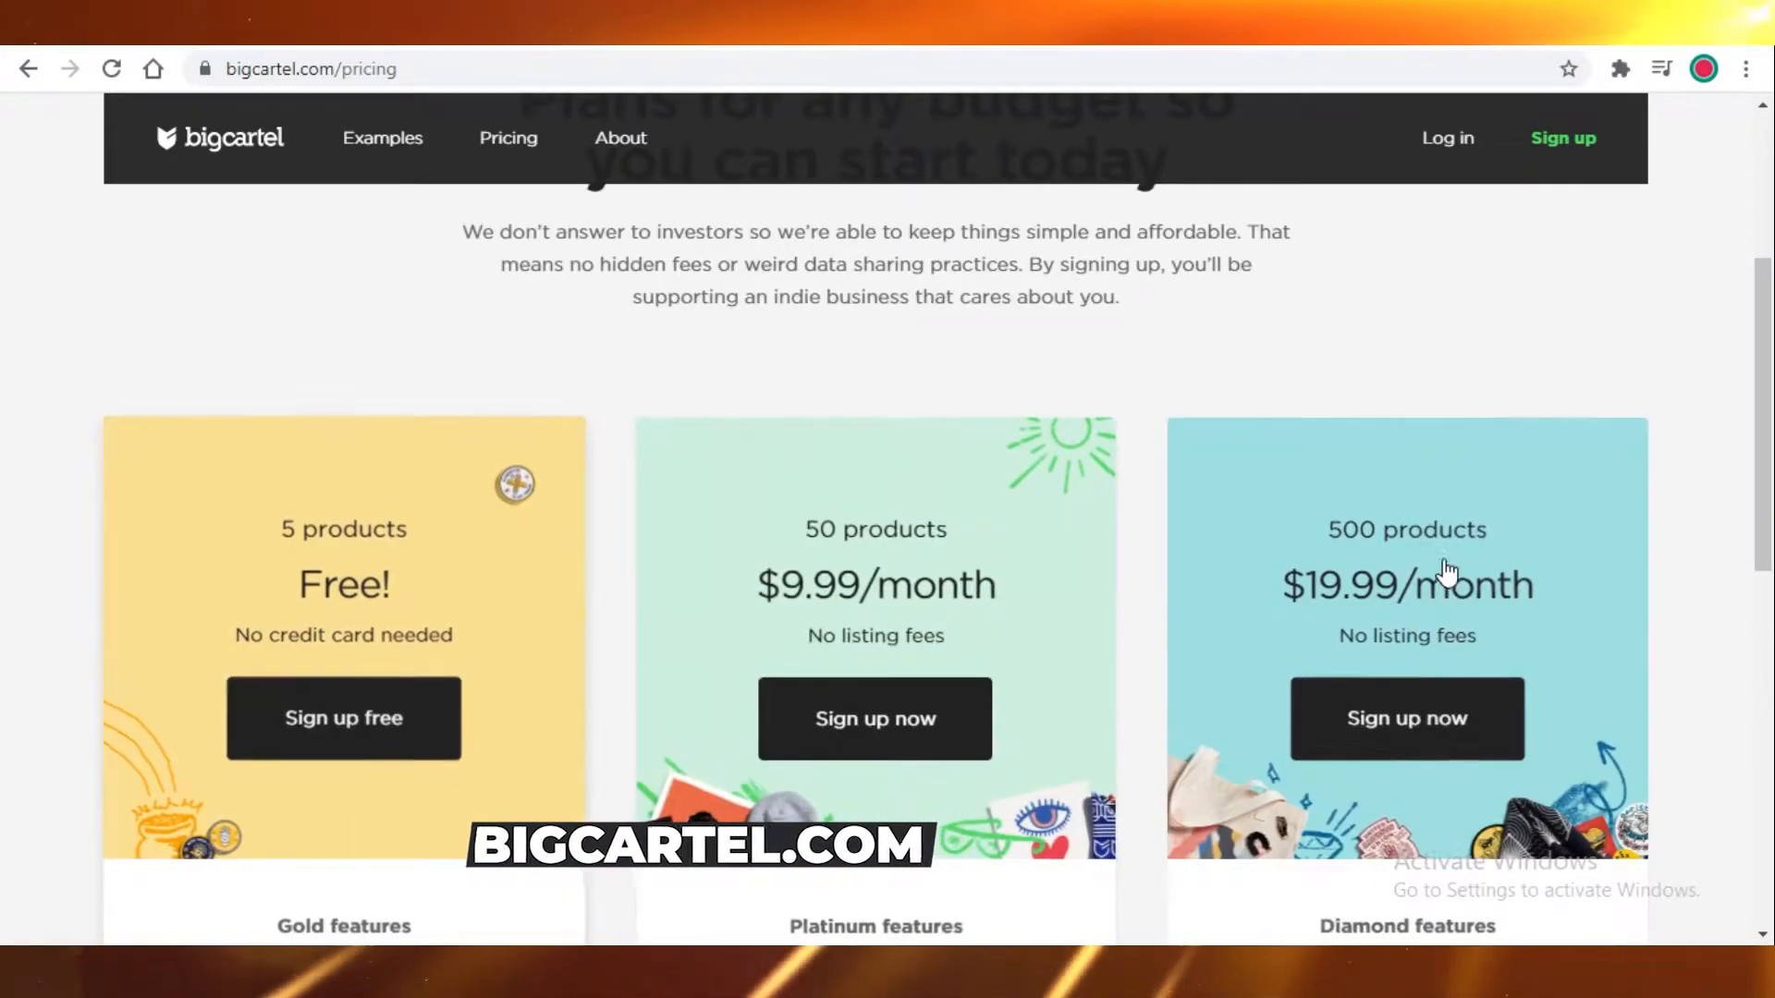
scroll(606, 646, "down", 3)
left_click(353, 478)
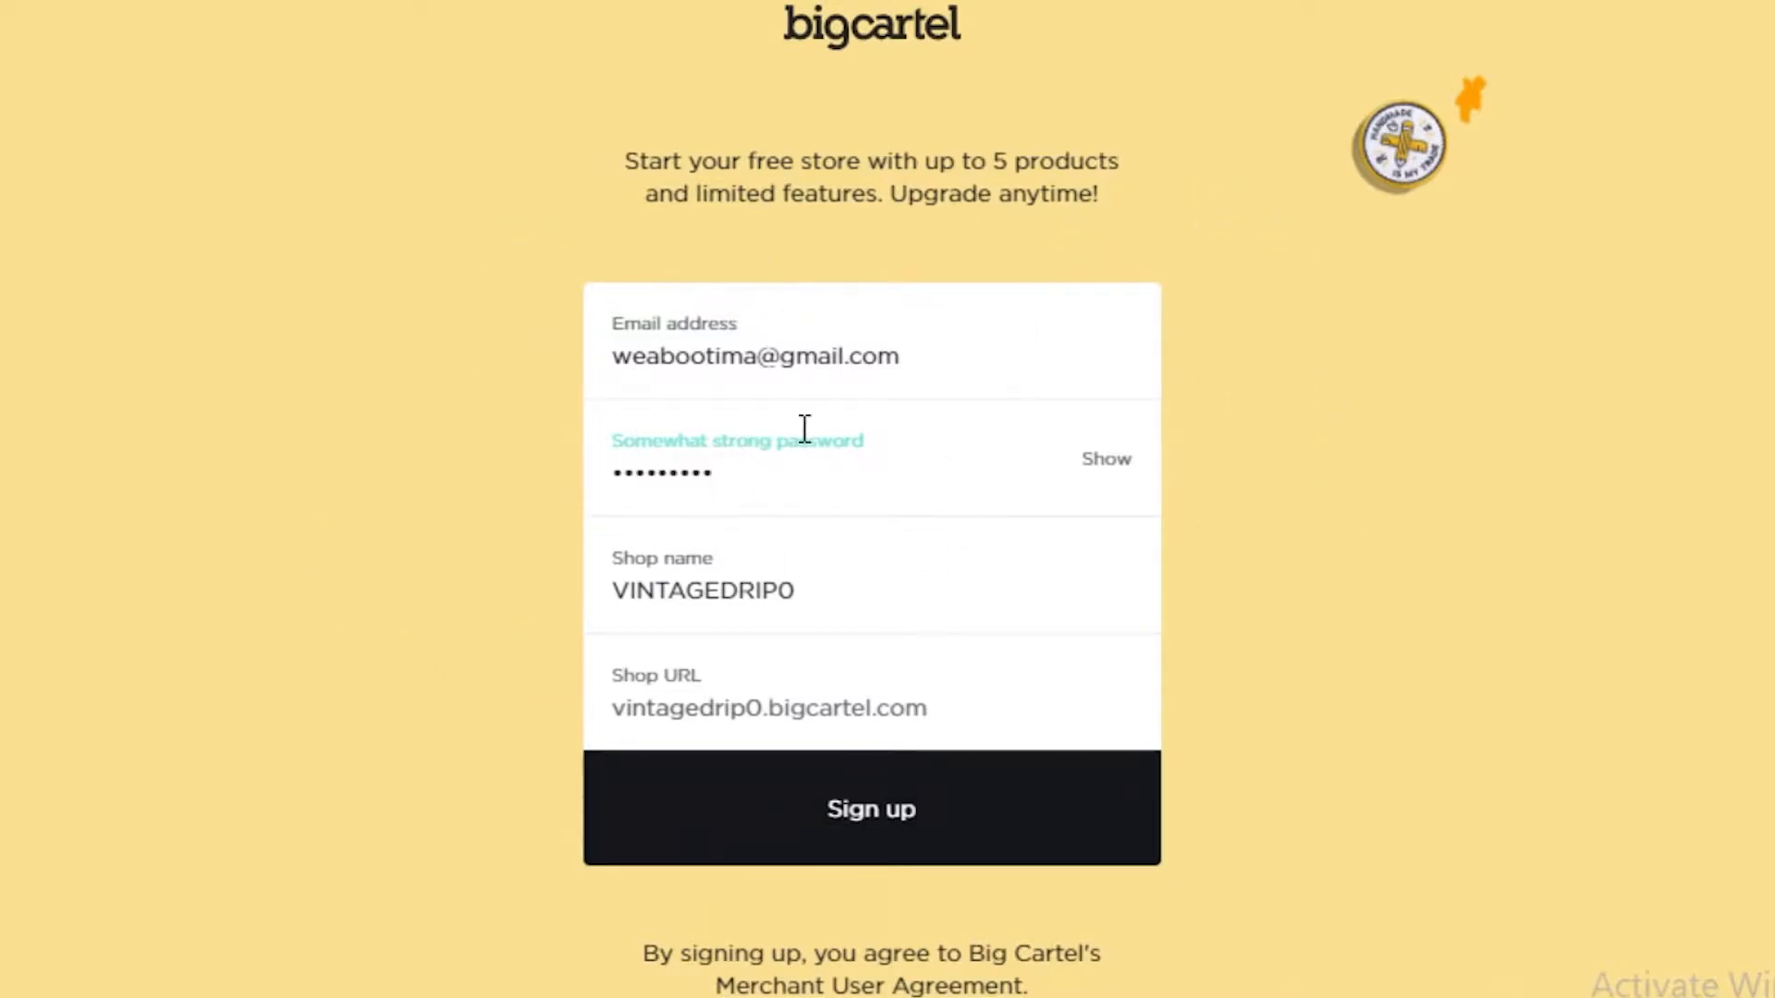
Replace the shop name with LovelyLetter and submit the sign-up form.
left_click_drag(828, 619, 556, 591)
left_click(819, 571)
left_click_drag(622, 710, 894, 721)
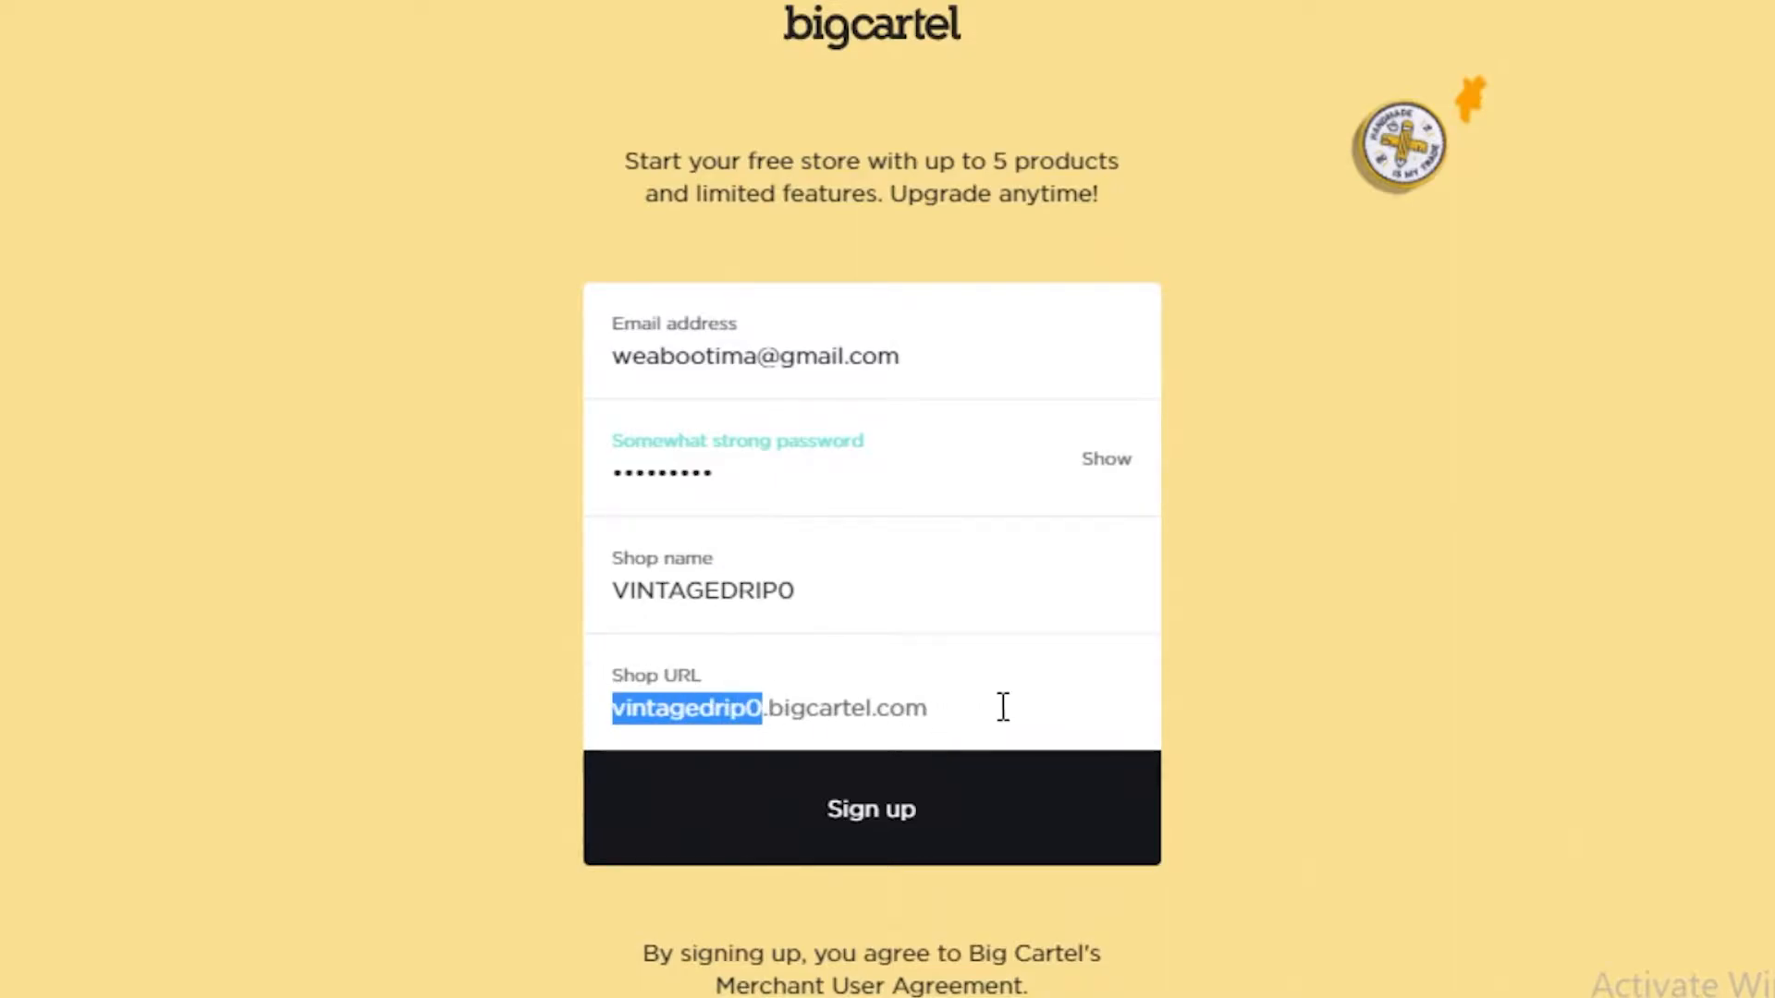
left_click(853, 617)
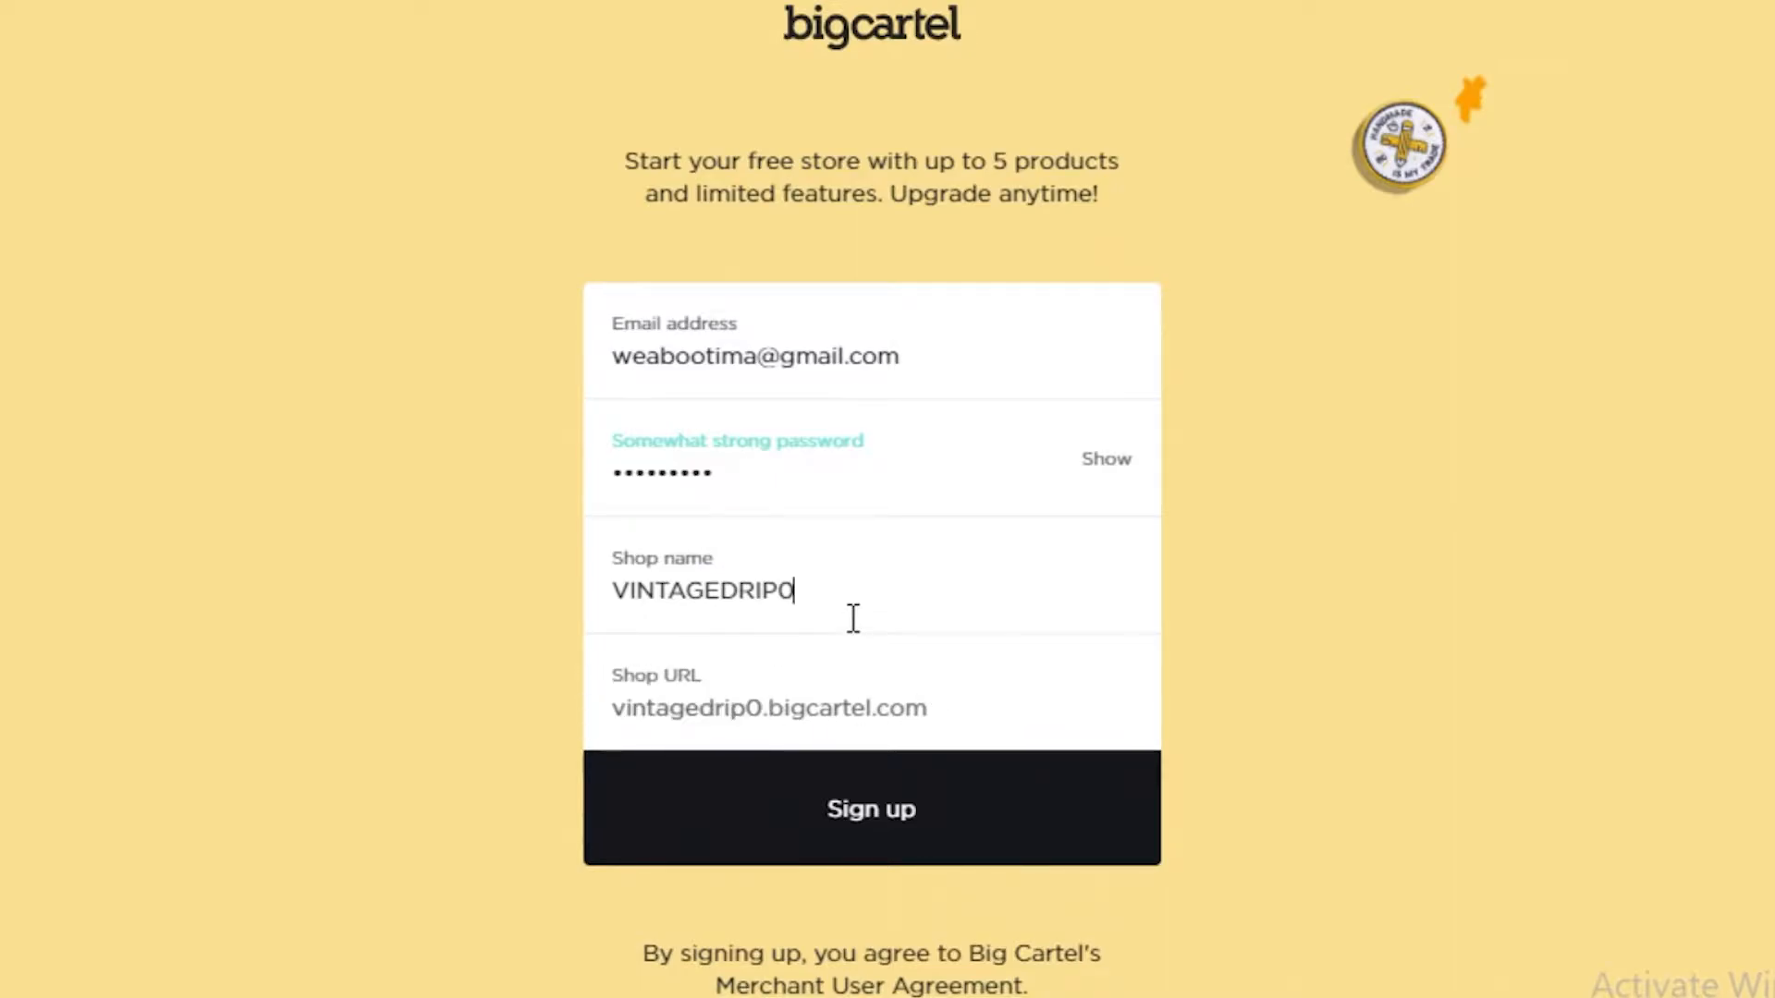
key("BackSpace")
key("BackSpace")
key("BackSpace")
key("BackSpace")
key("BackSpace")
key("BackSpace")
key("BackSpace")
key("BackSpace")
key("BackSpace")
key("BackSpace")
key("BackSpace")
key("BackSpace")
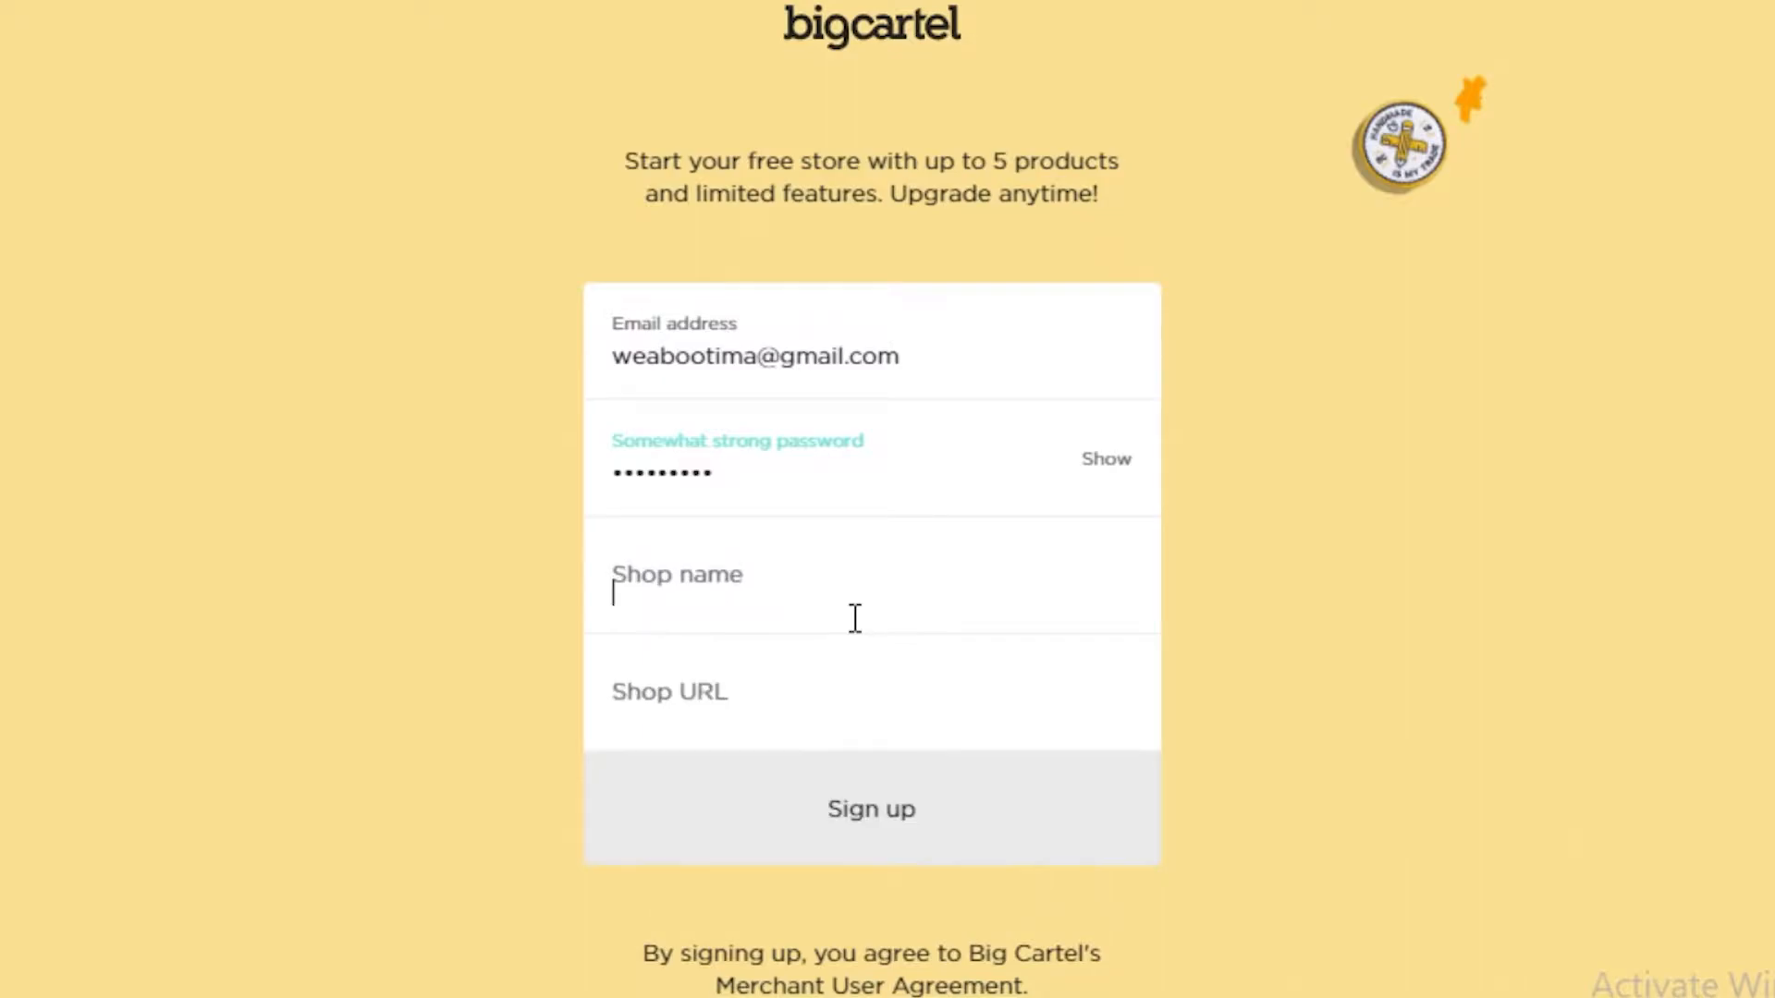
type("Love")
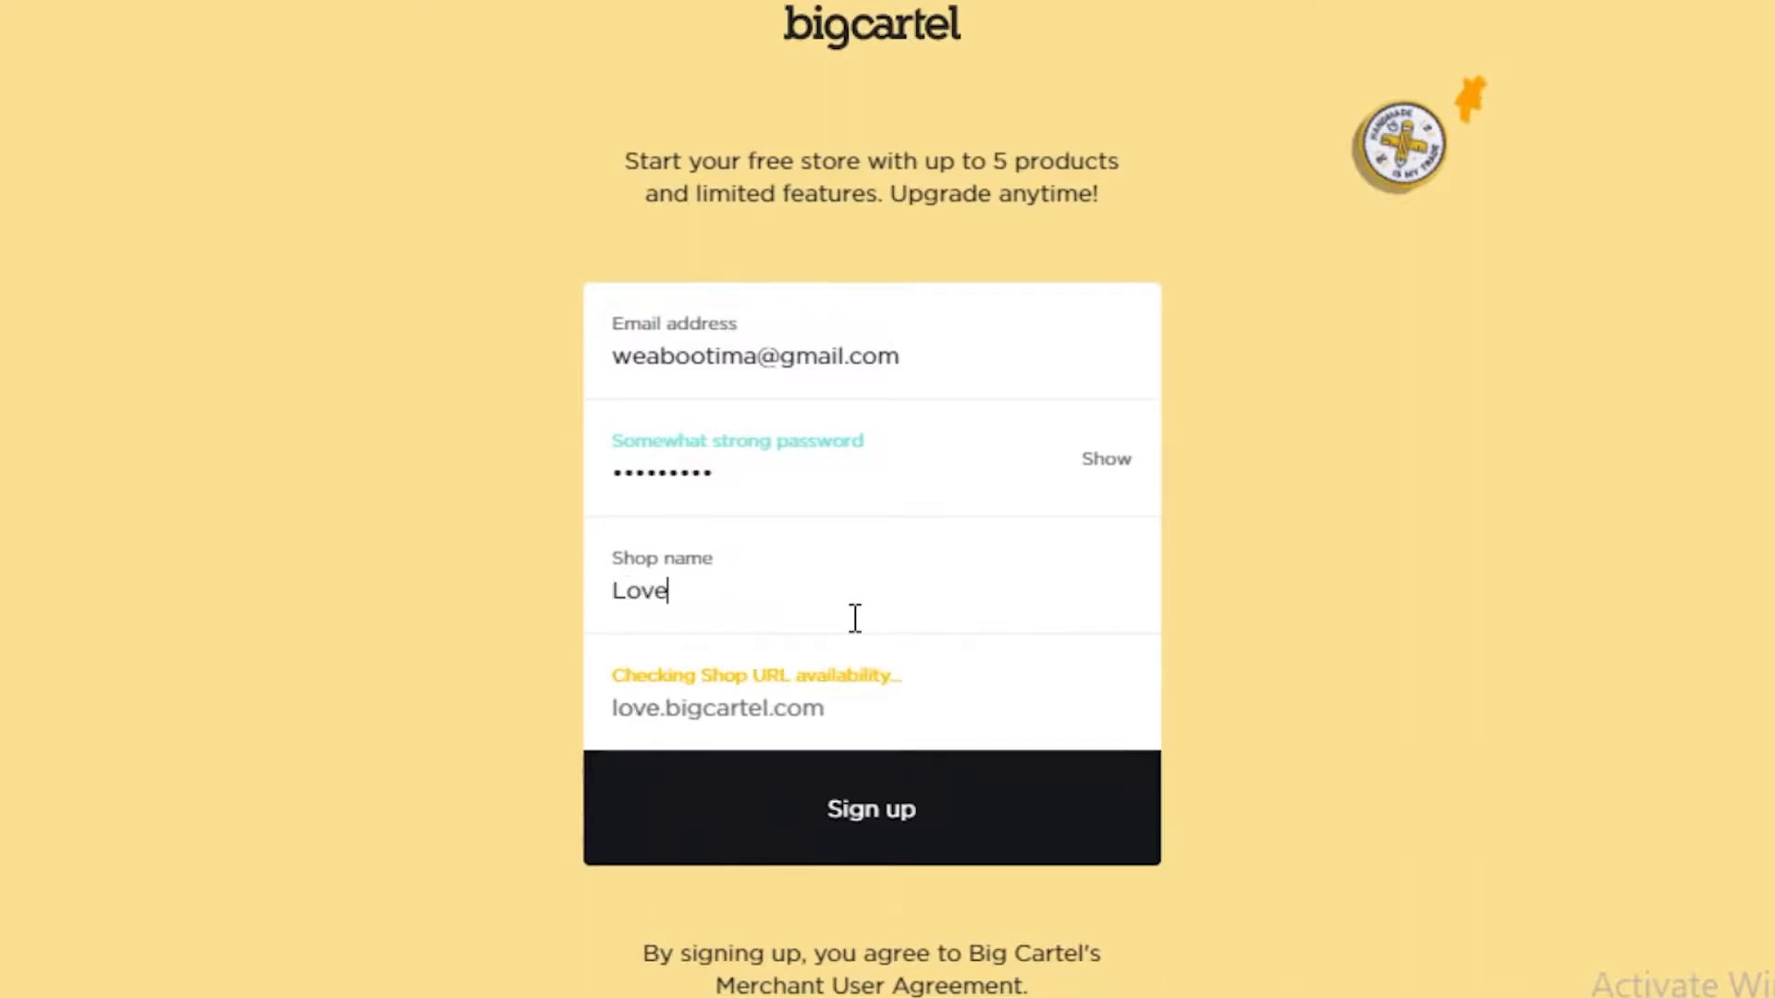
type("lyLetter")
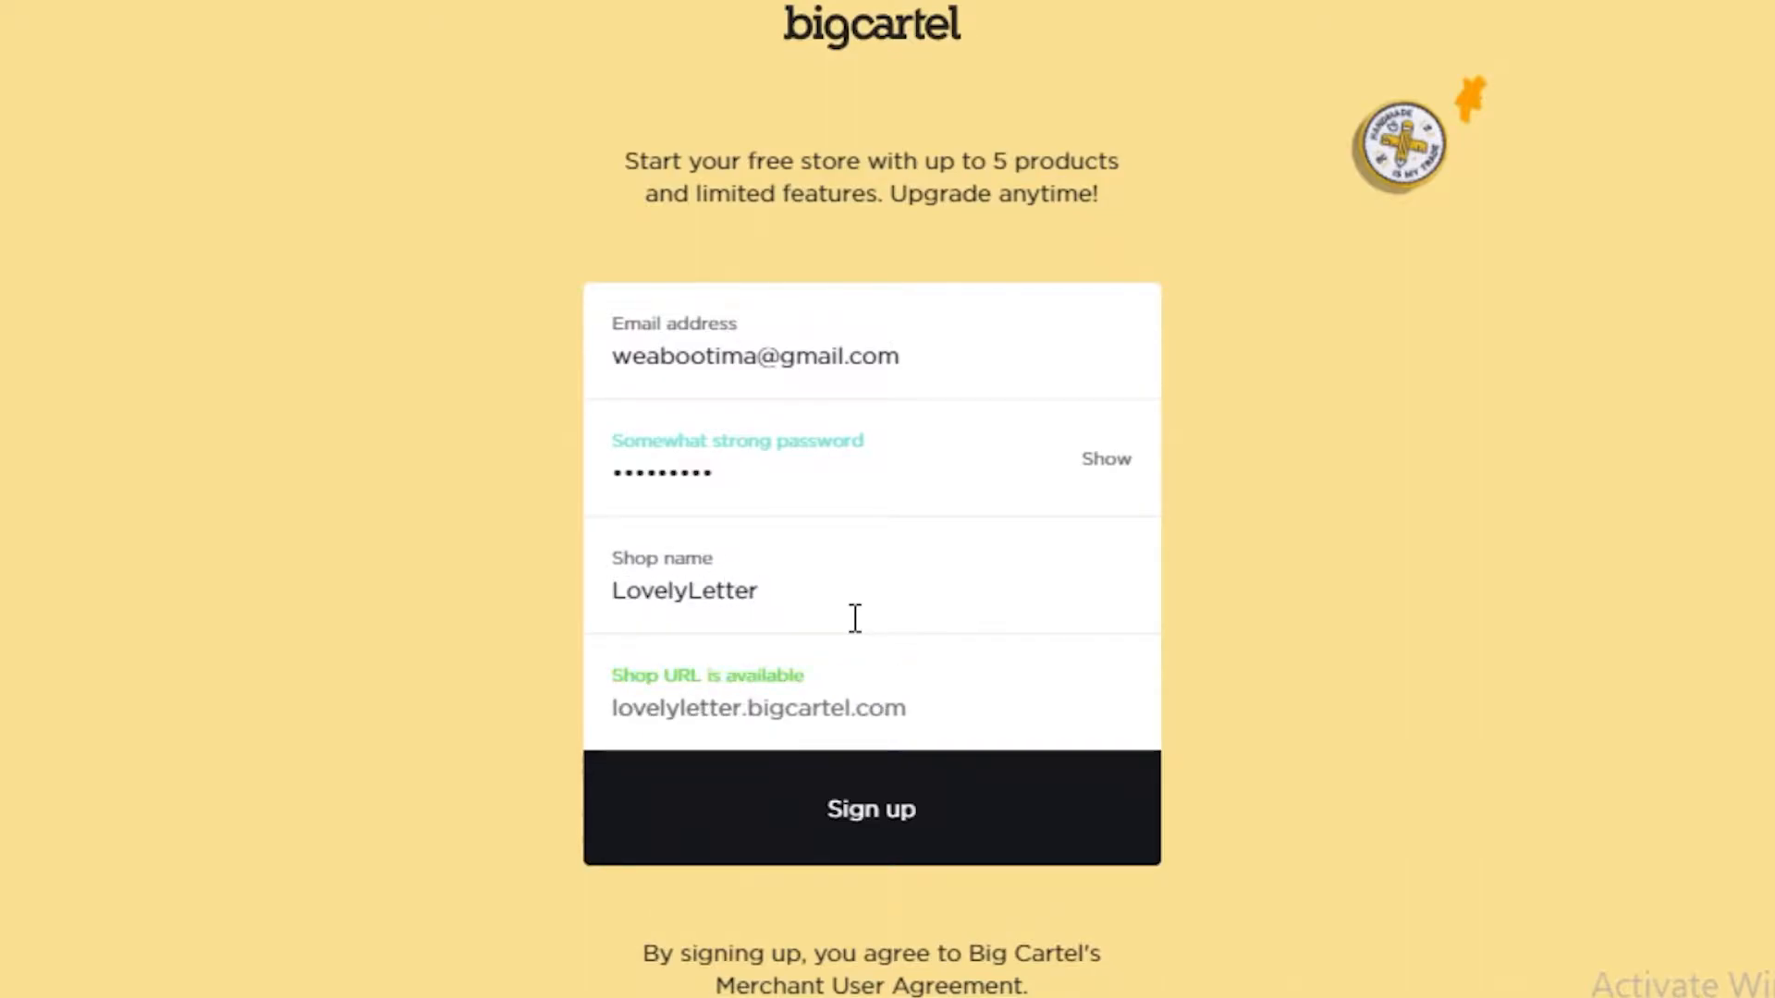
type("s")
key("BackSpace")
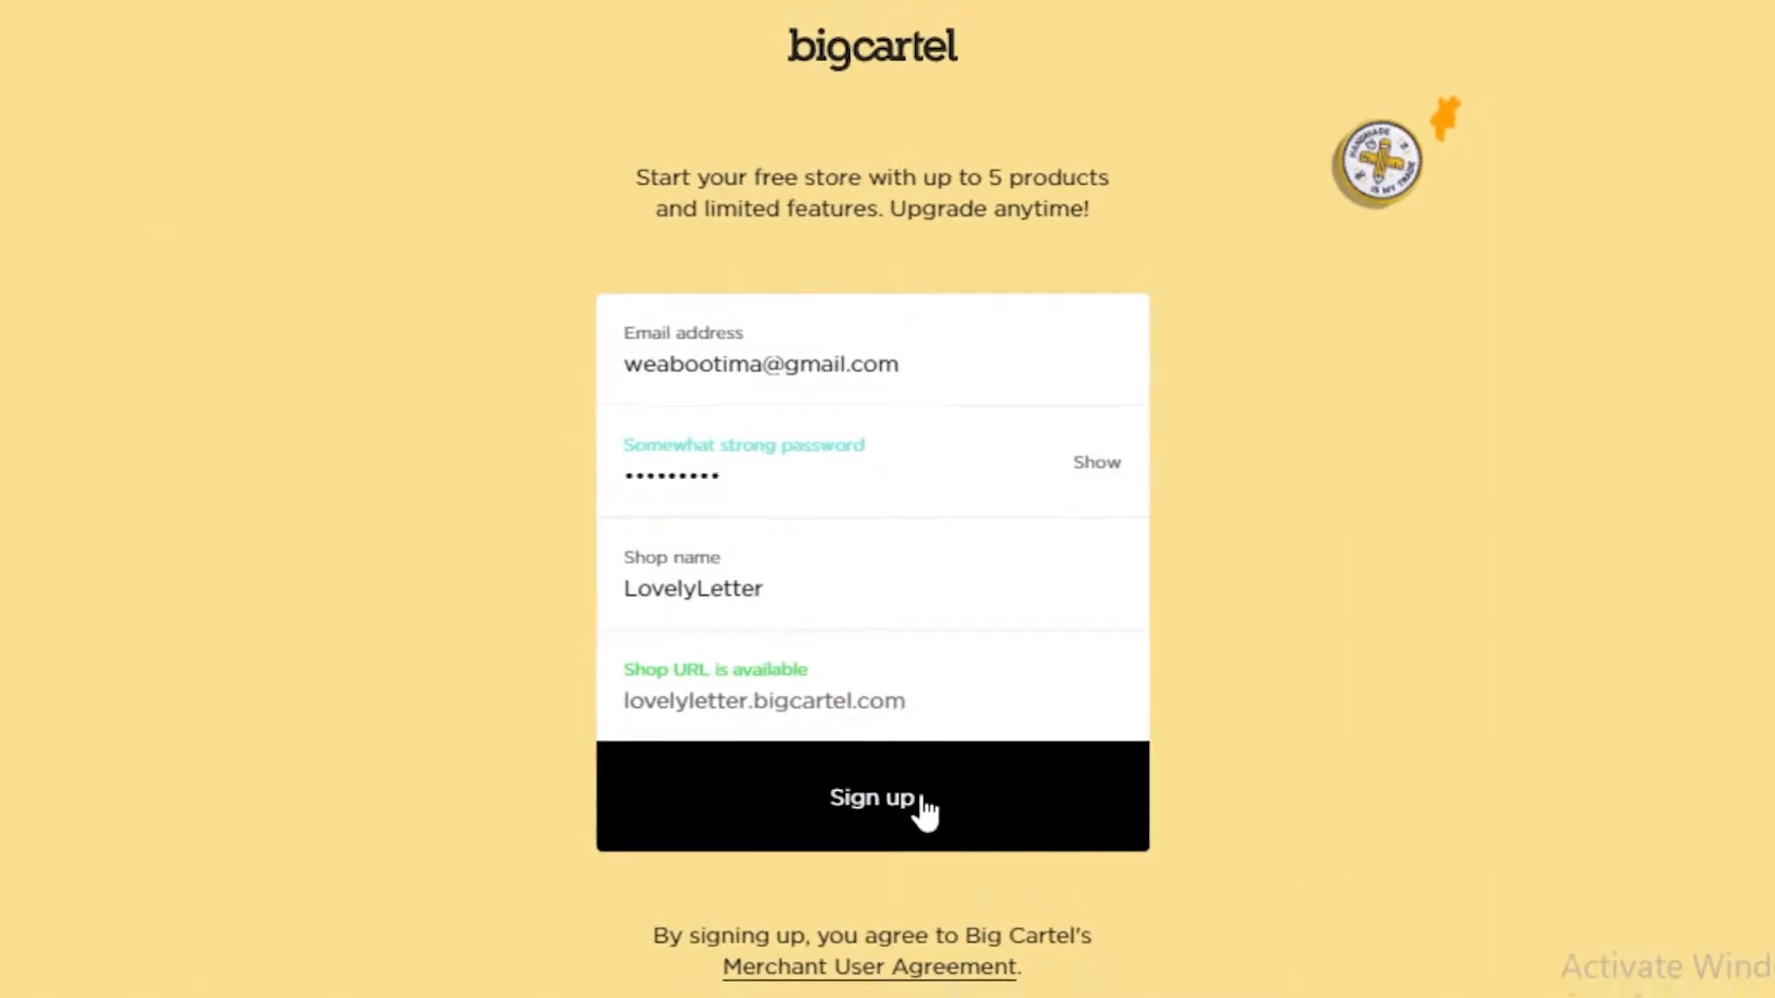
left_click(924, 812)
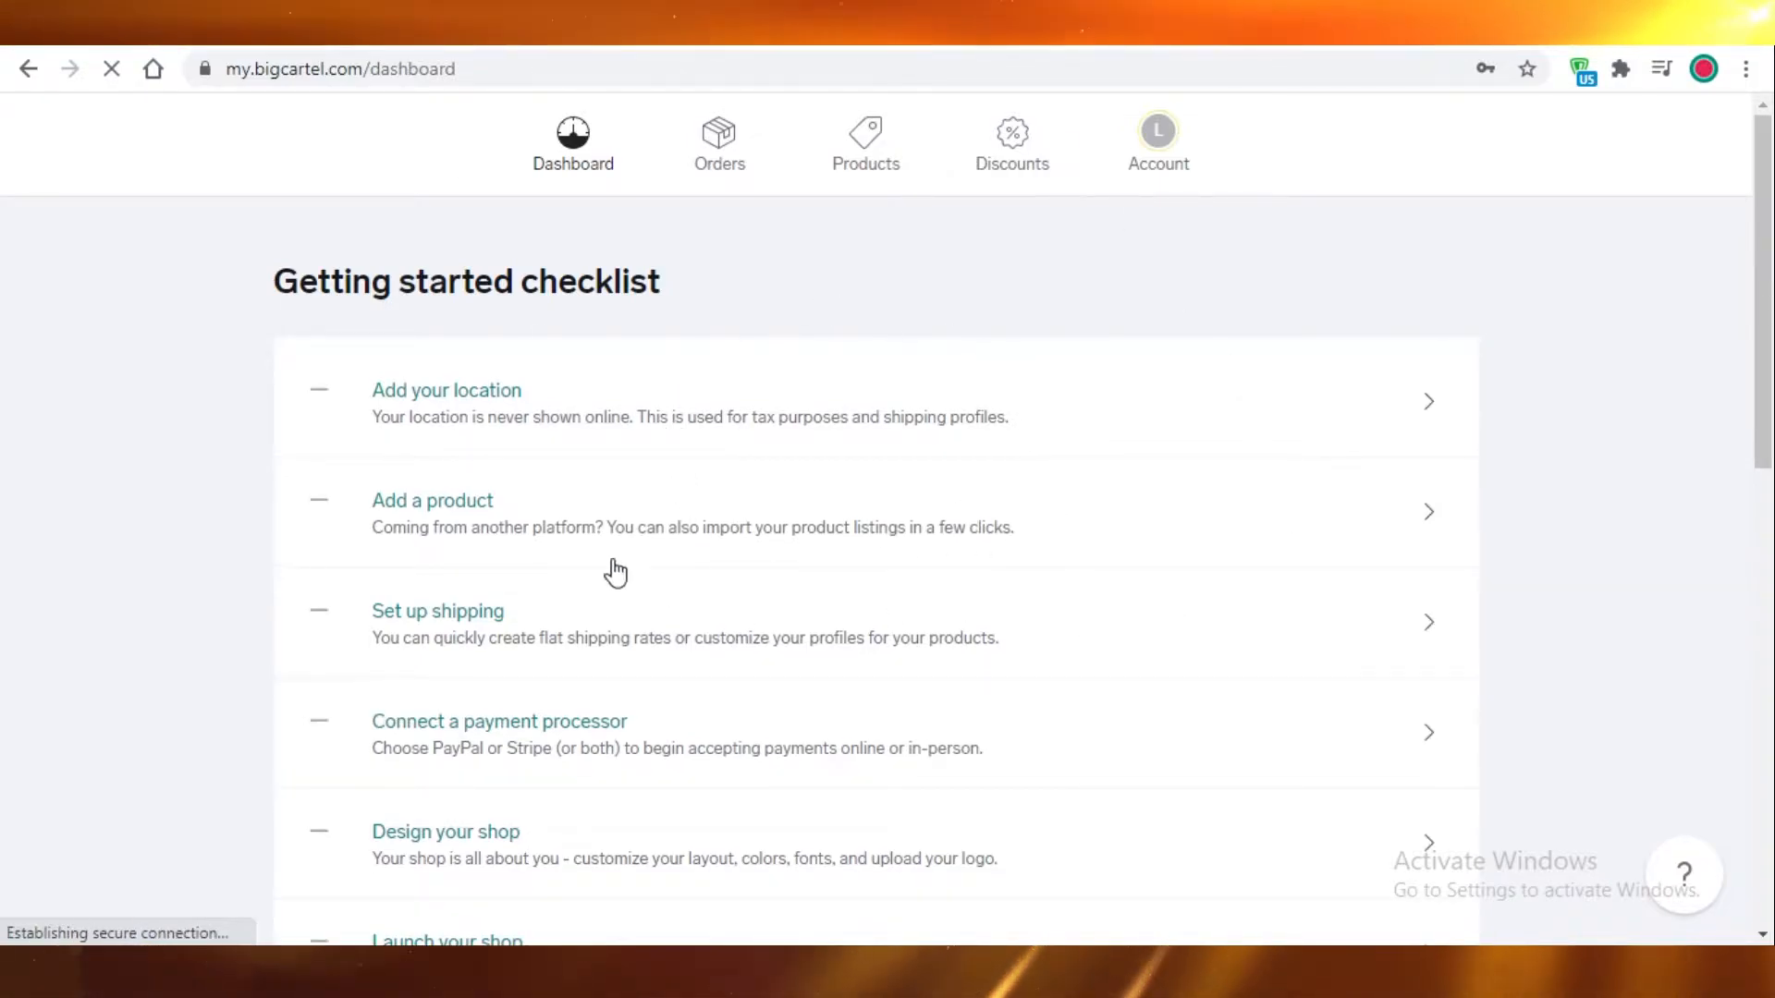
Look over the getting started checklist, and start adding a new product from the products section.
left_click(1483, 435)
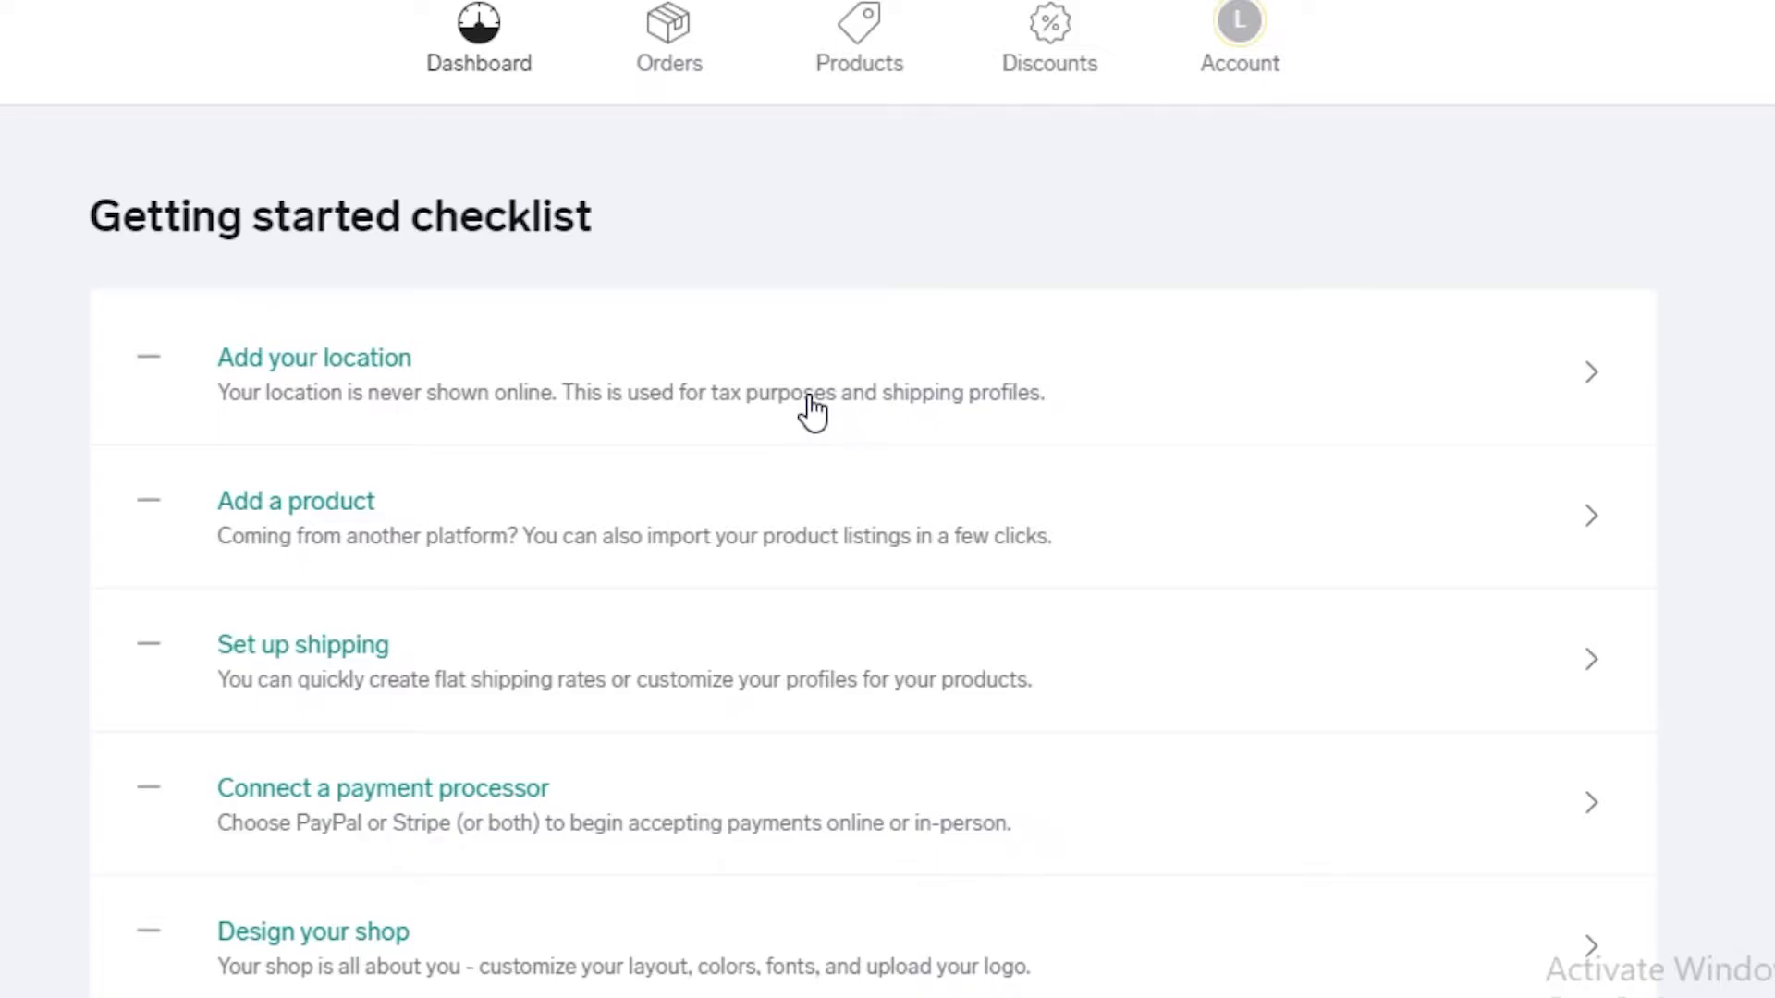
scroll(594, 435, "down", 2)
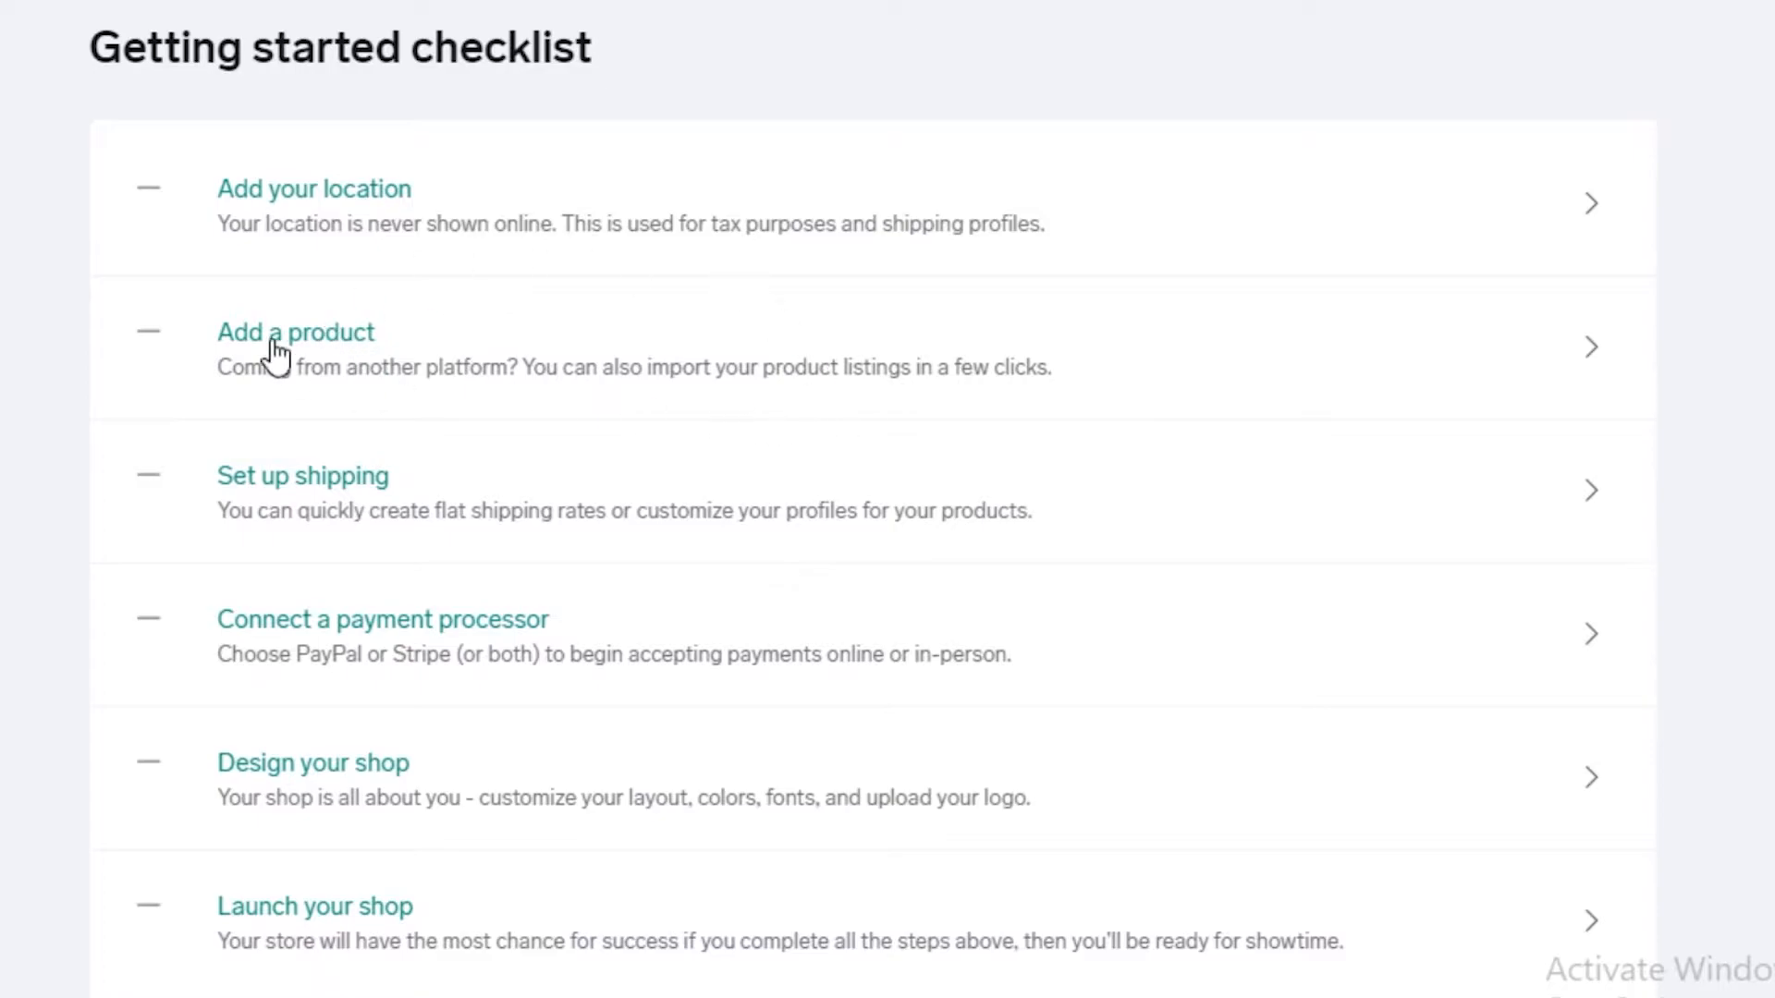
scroll(638, 396, "up", 2)
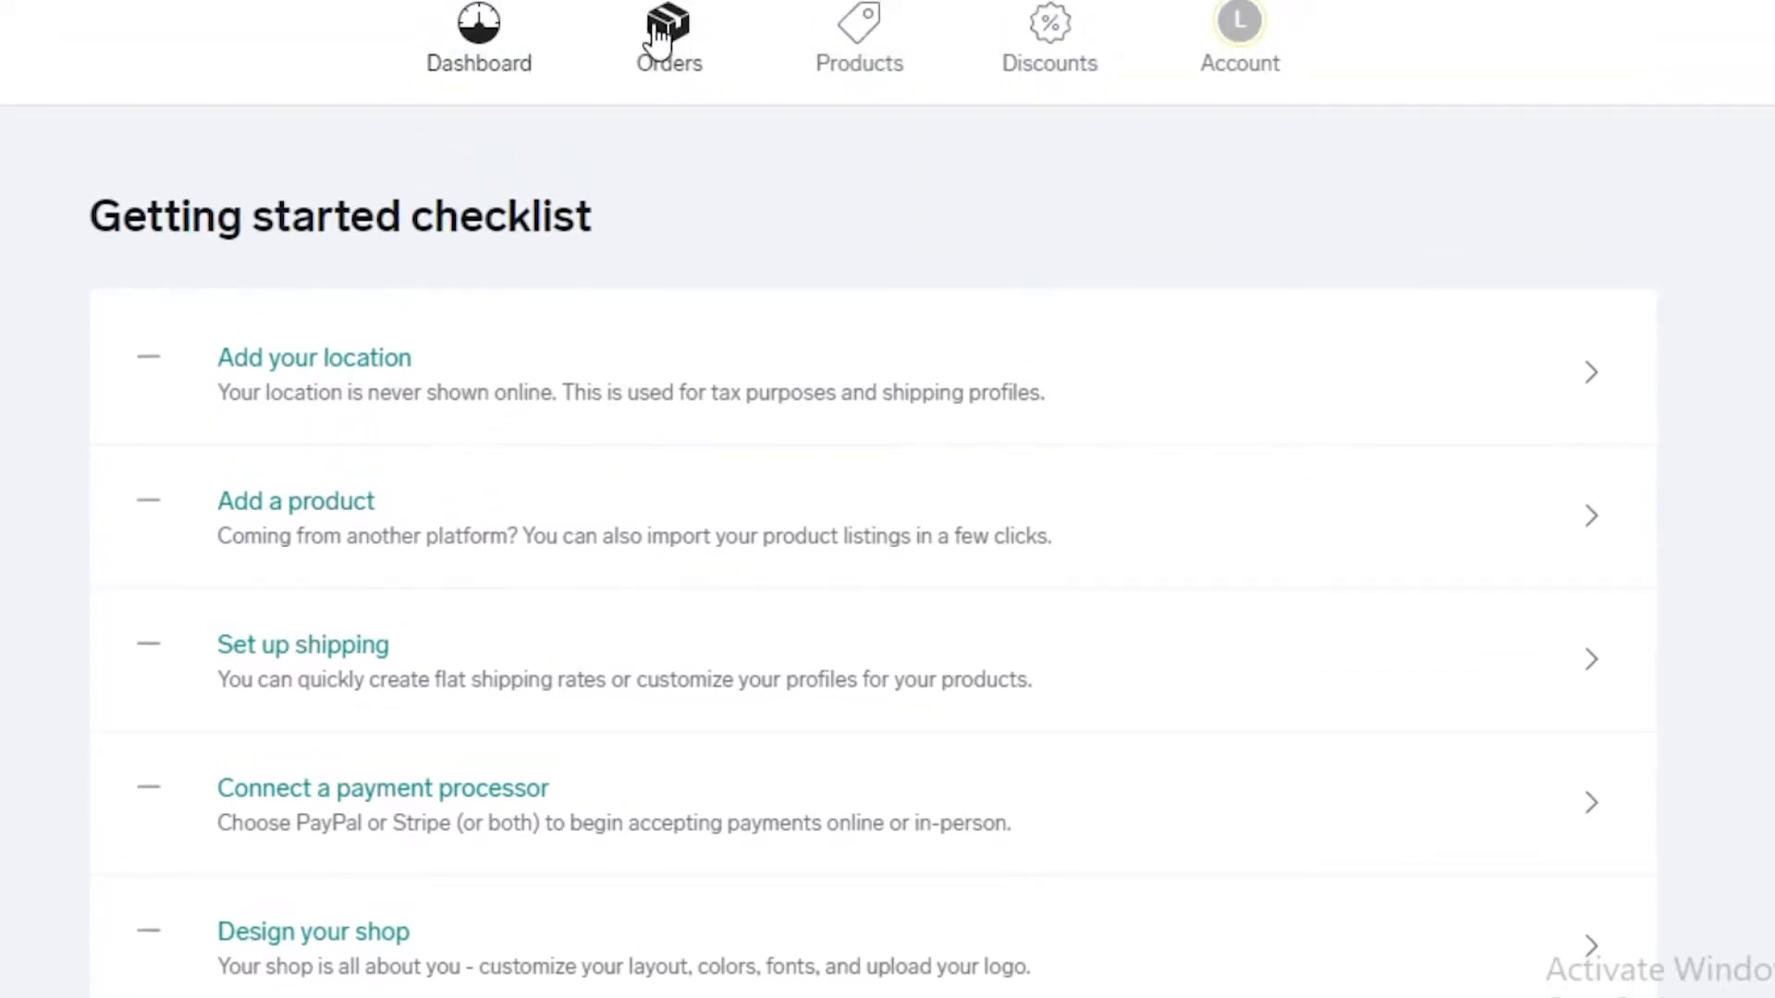
left_click(856, 64)
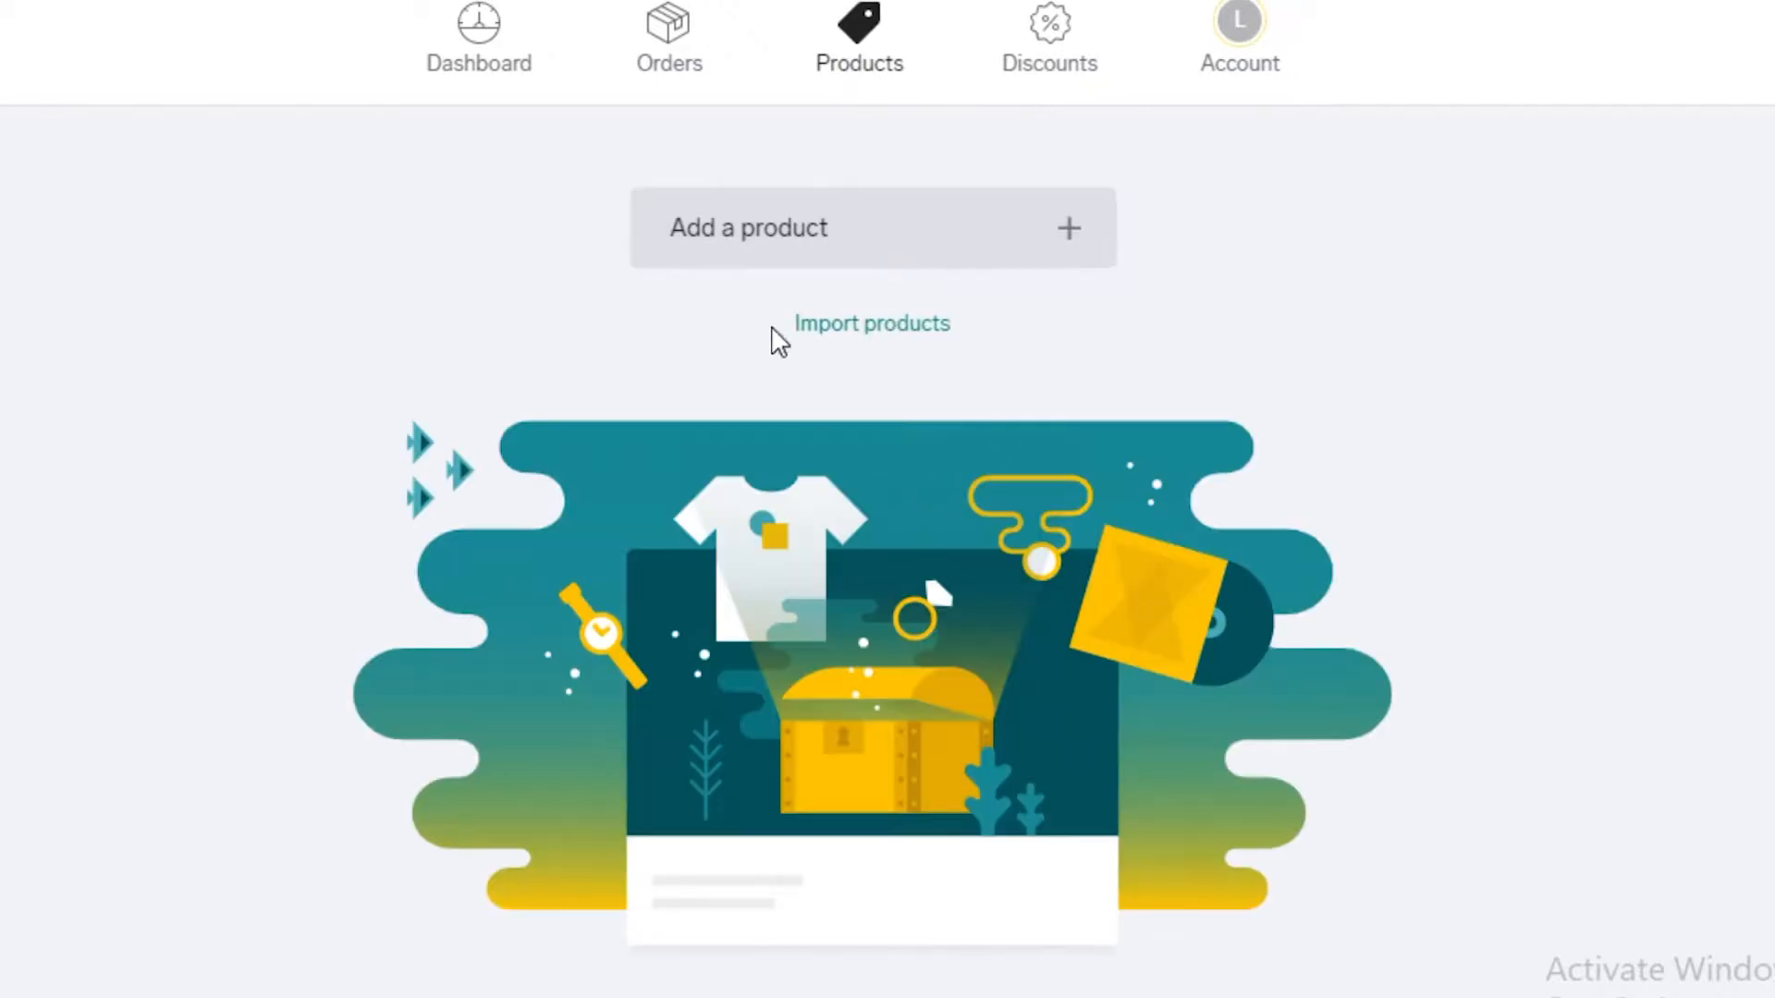
scroll(779, 368, "down", 2)
scroll(796, 262, "up", 2)
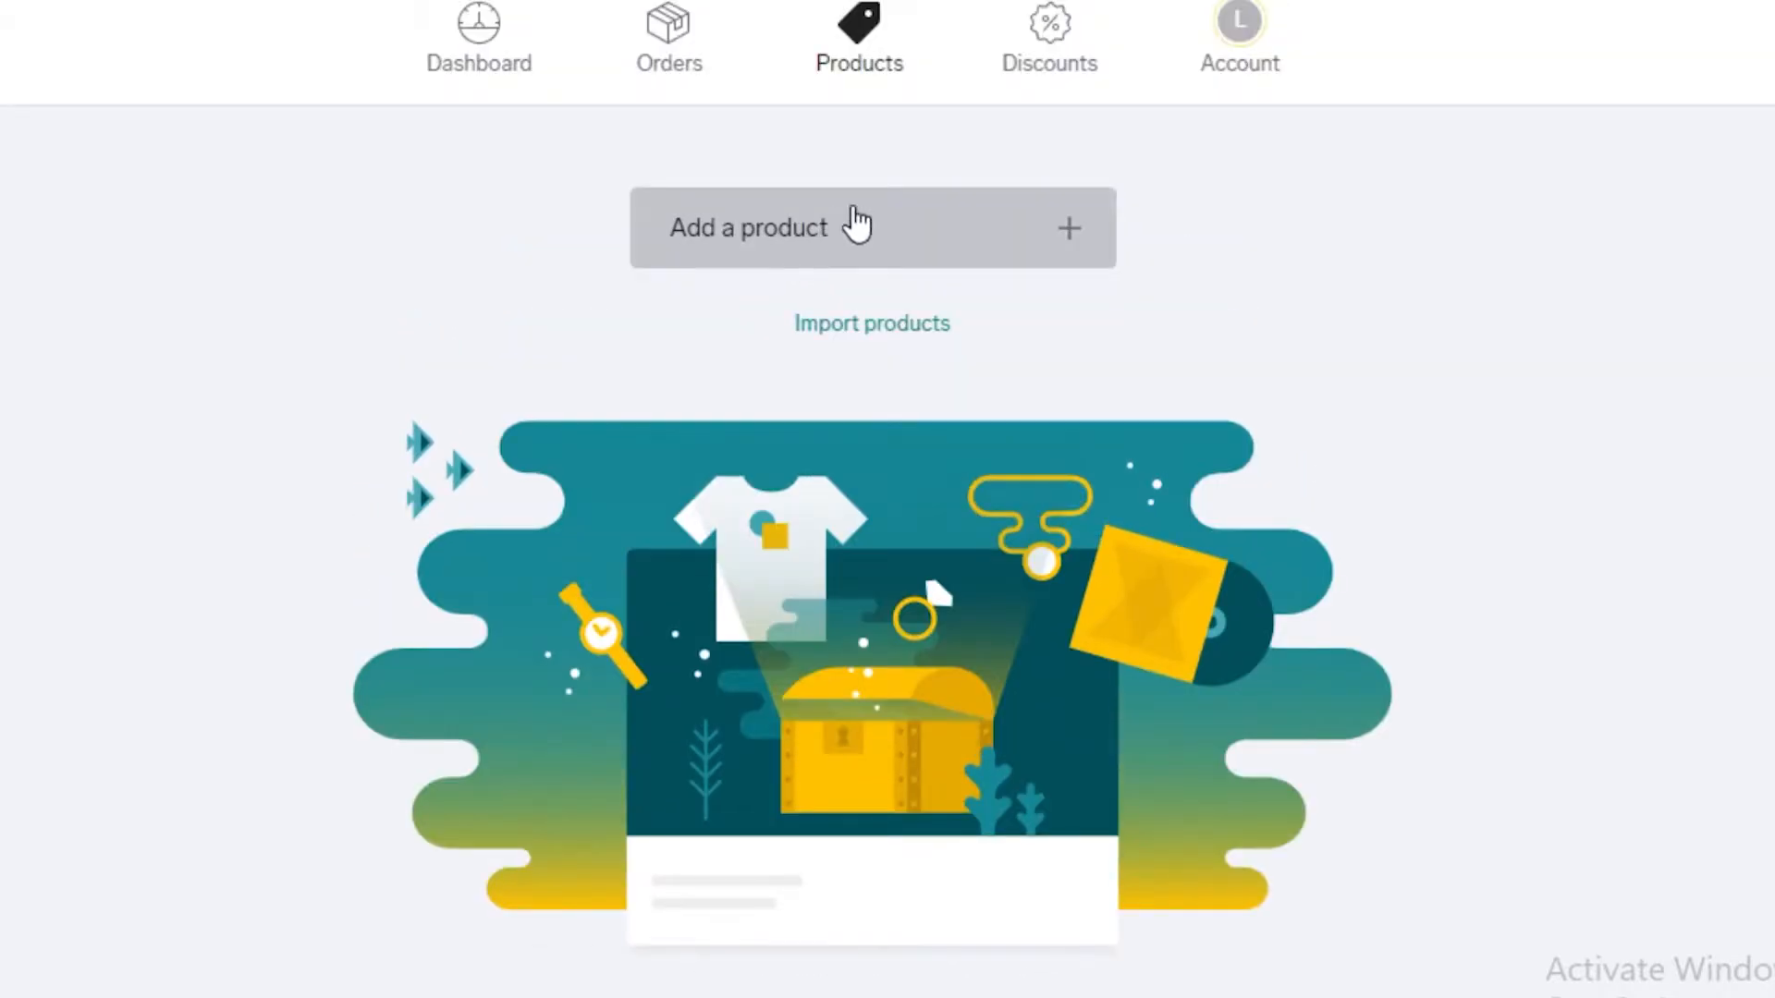
left_click(1042, 238)
Name the product "Custom Letter" and enter the description "Add value to your moments with our custom decorated letters".
left_click(847, 385)
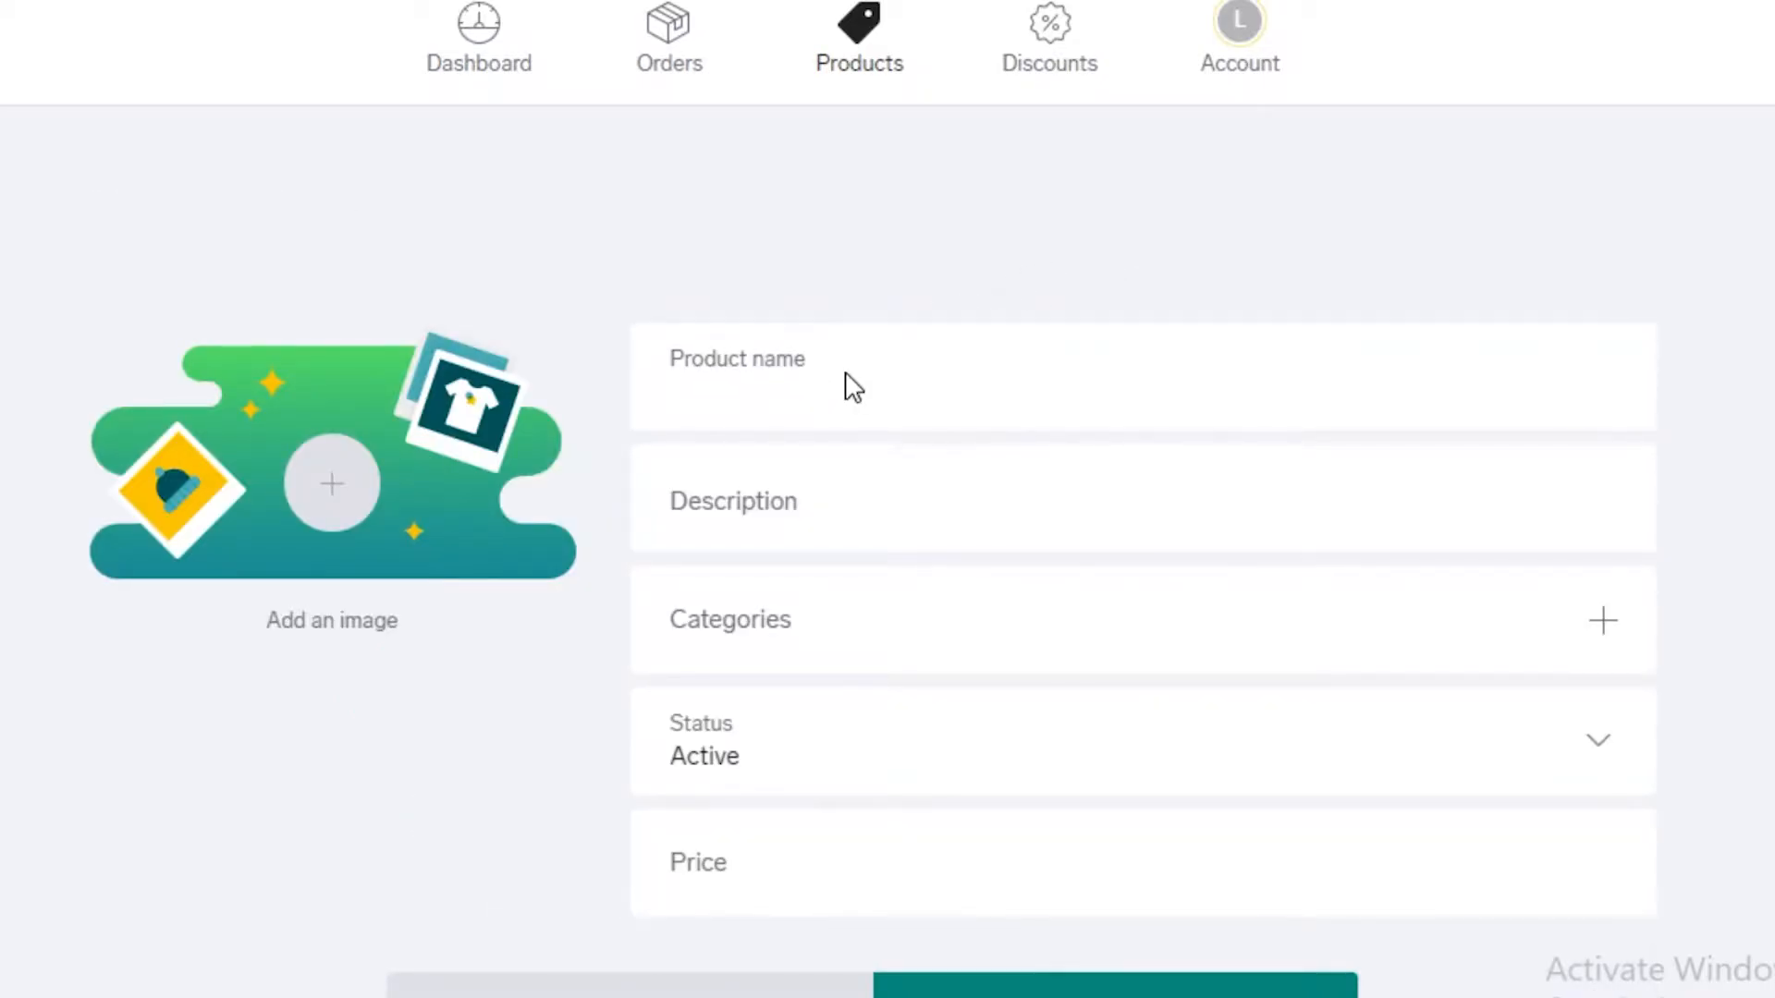
type("Custom Letter")
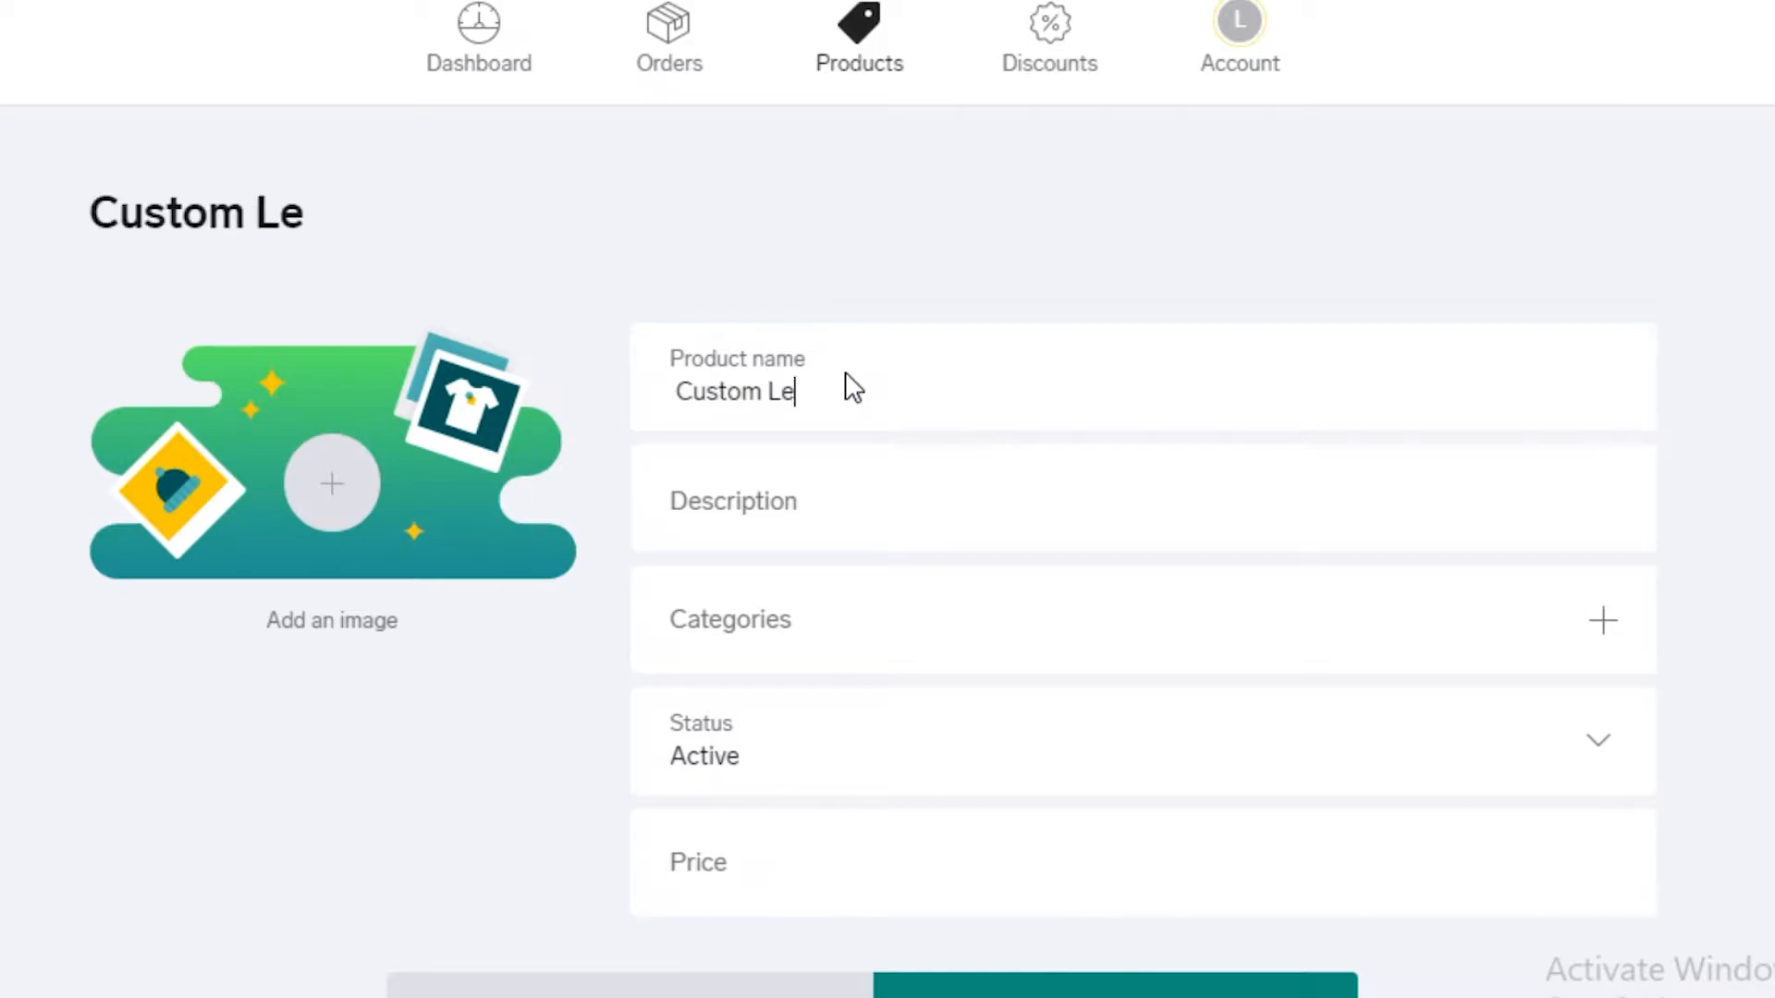
left_click(895, 536)
type("Add value to your m")
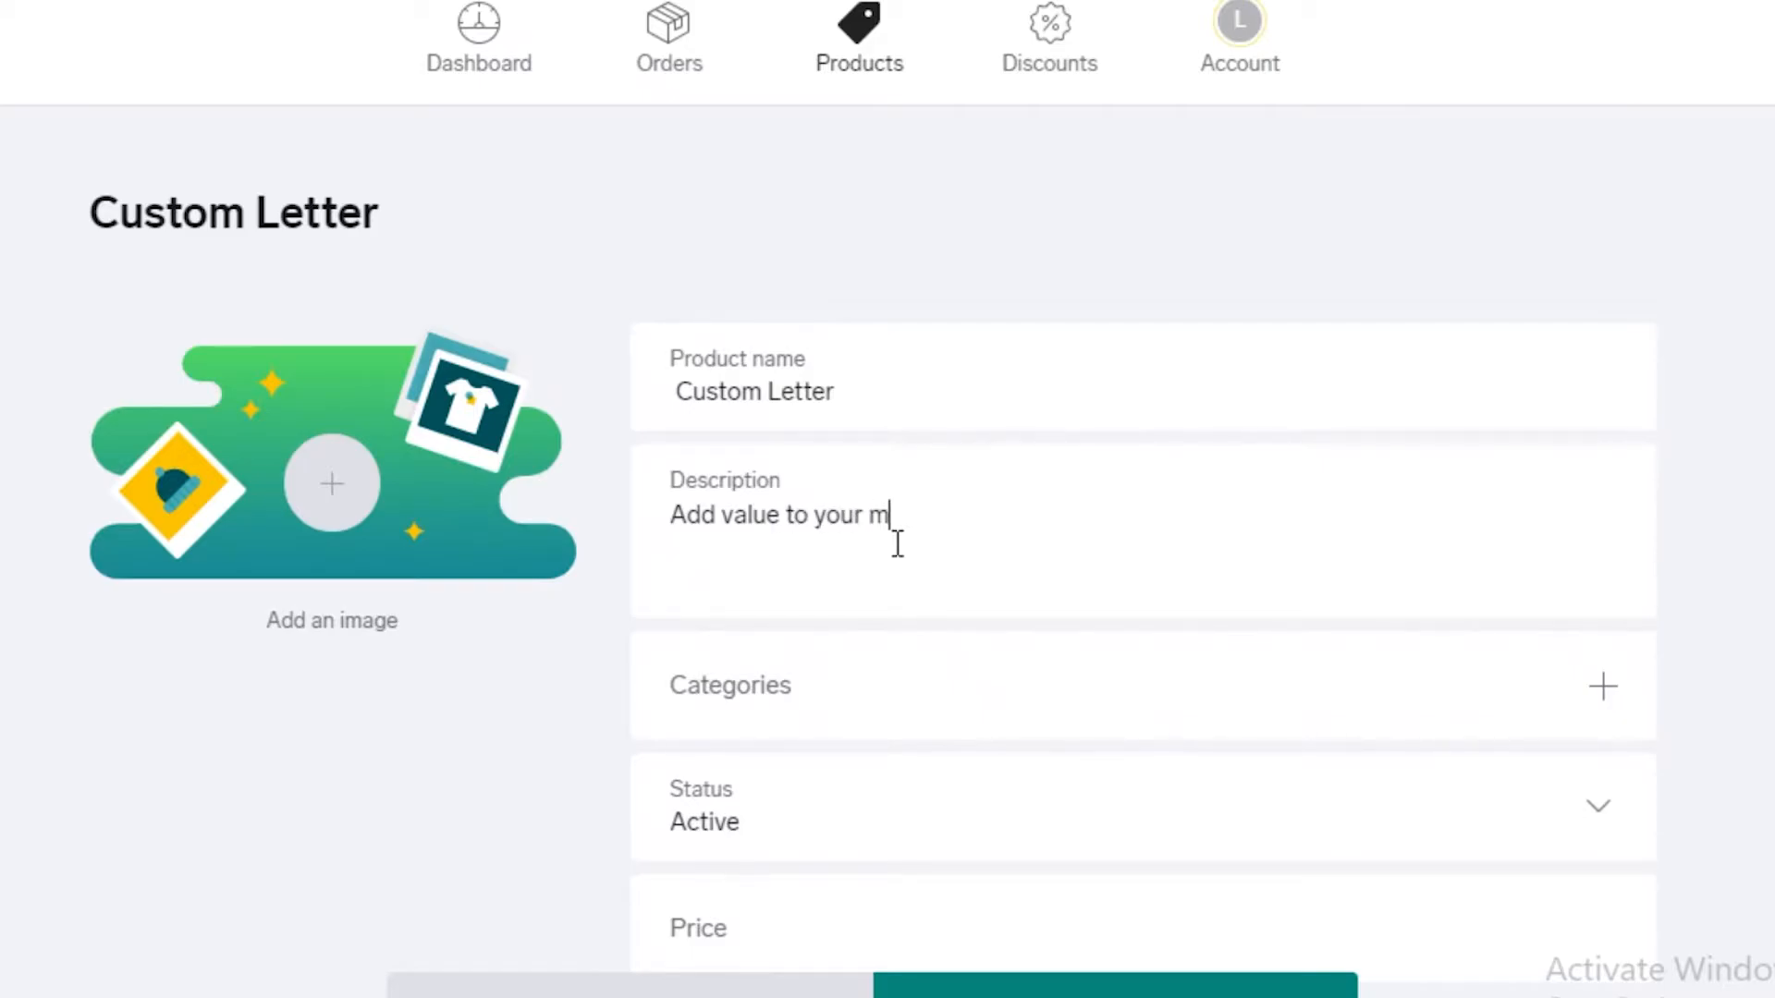
type("oments with our custom decorated letters")
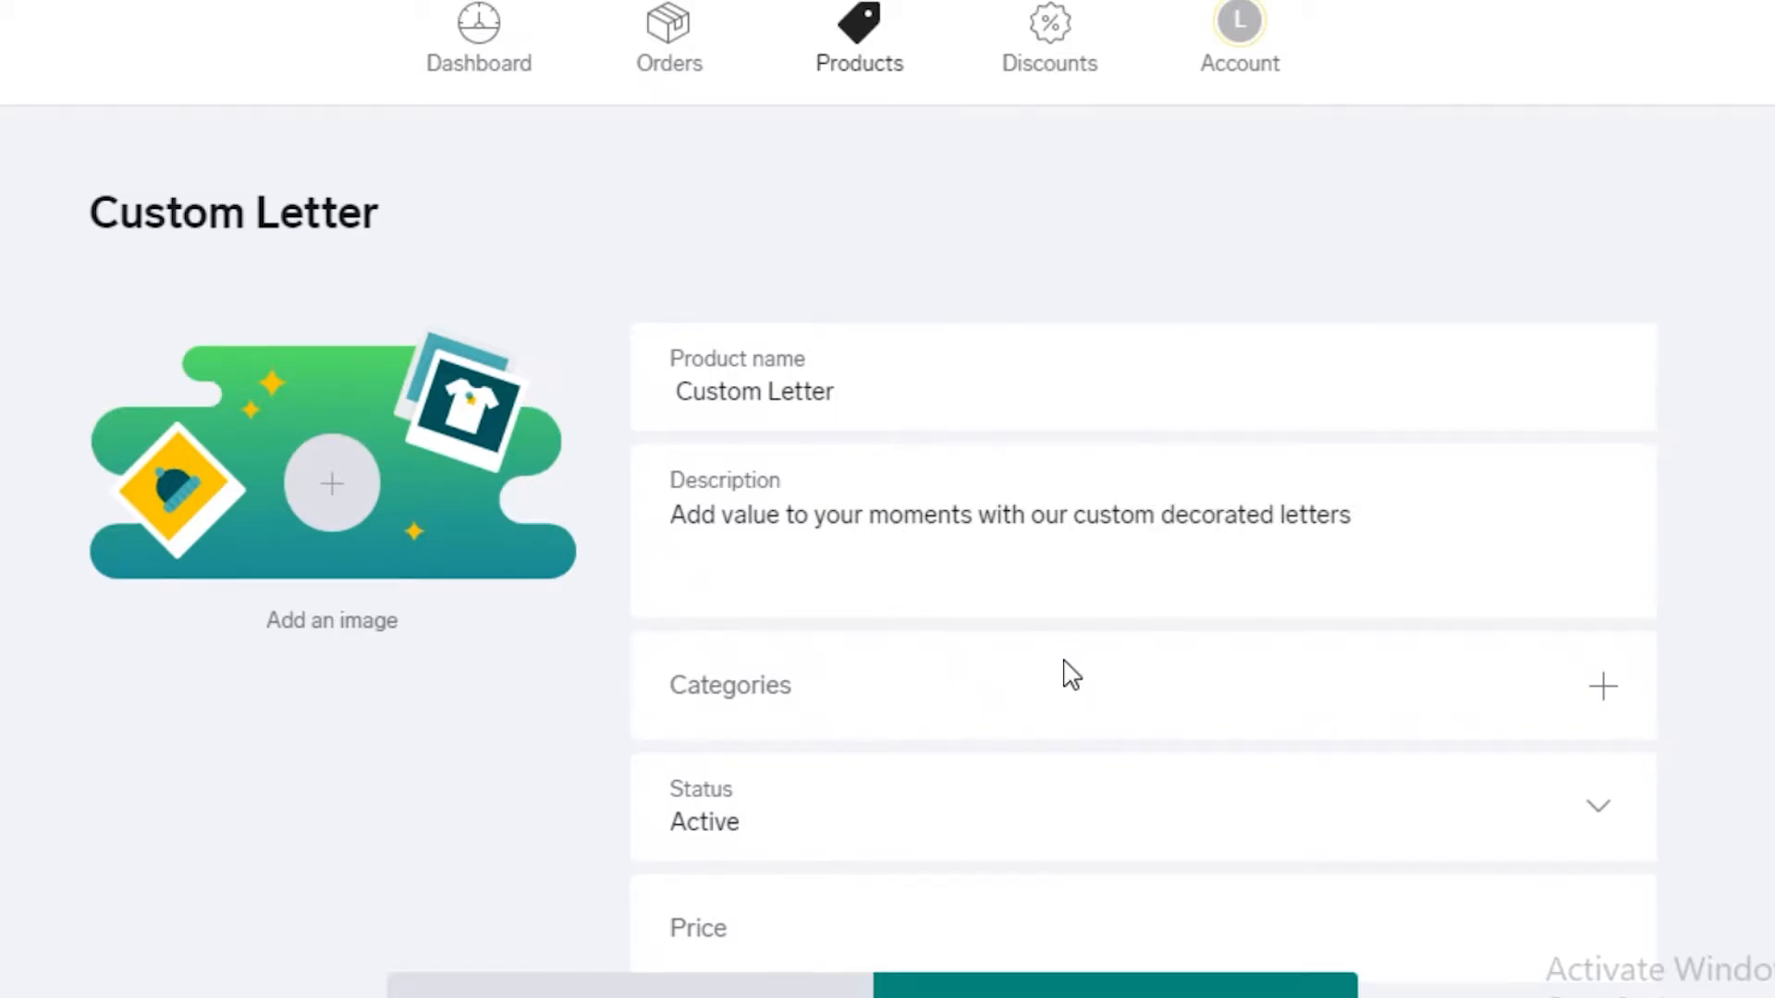
Check the product's categories without adding one, and select Active as its status.
left_click(1036, 719)
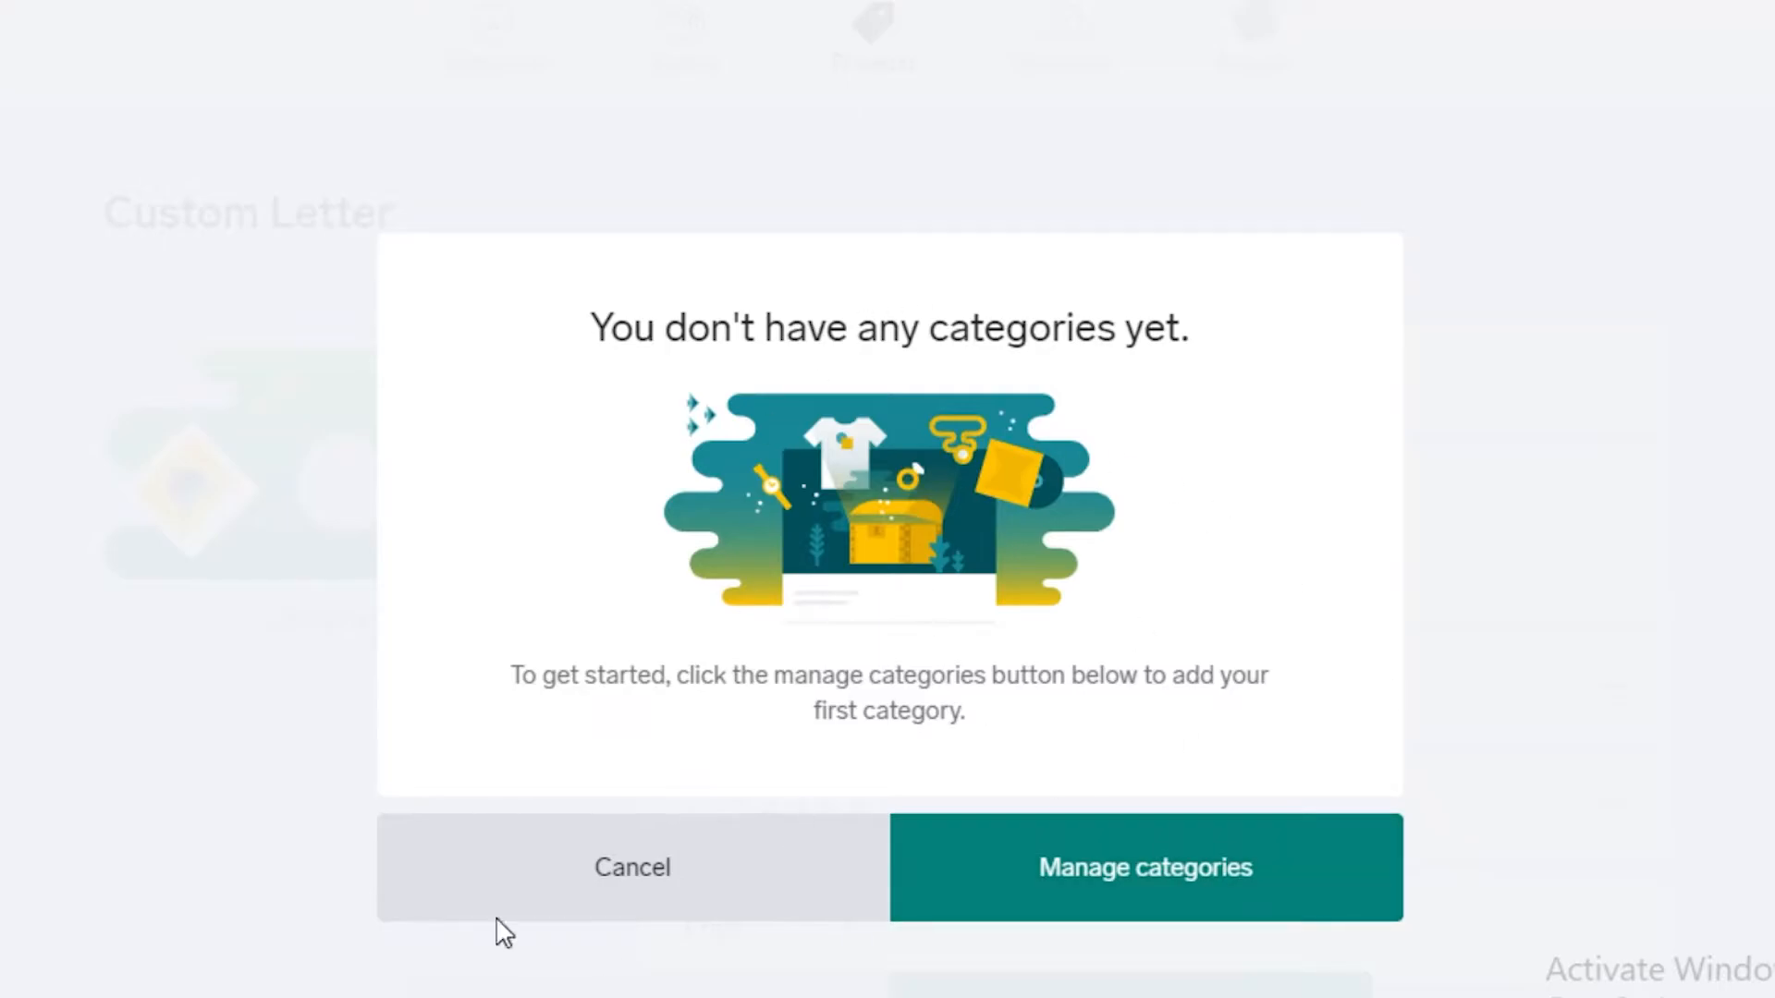
left_click(737, 848)
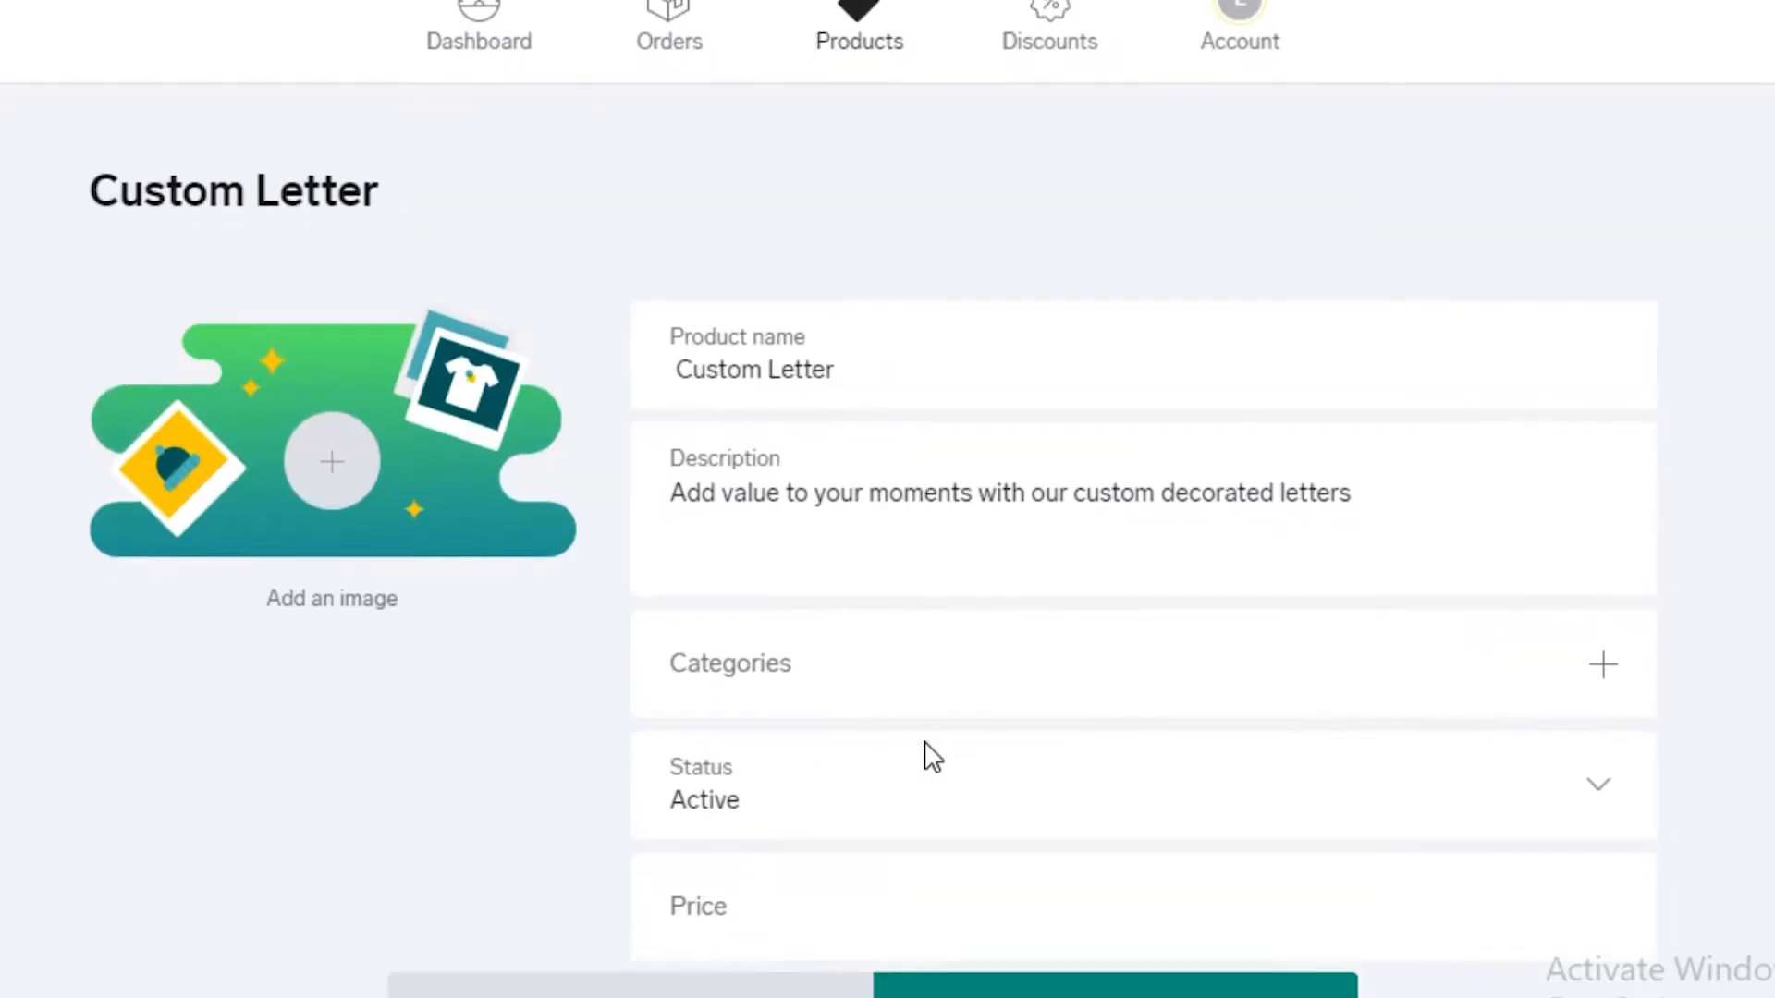
scroll(860, 703, "down", 2)
left_click(772, 663)
left_click(772, 655)
left_click(773, 655)
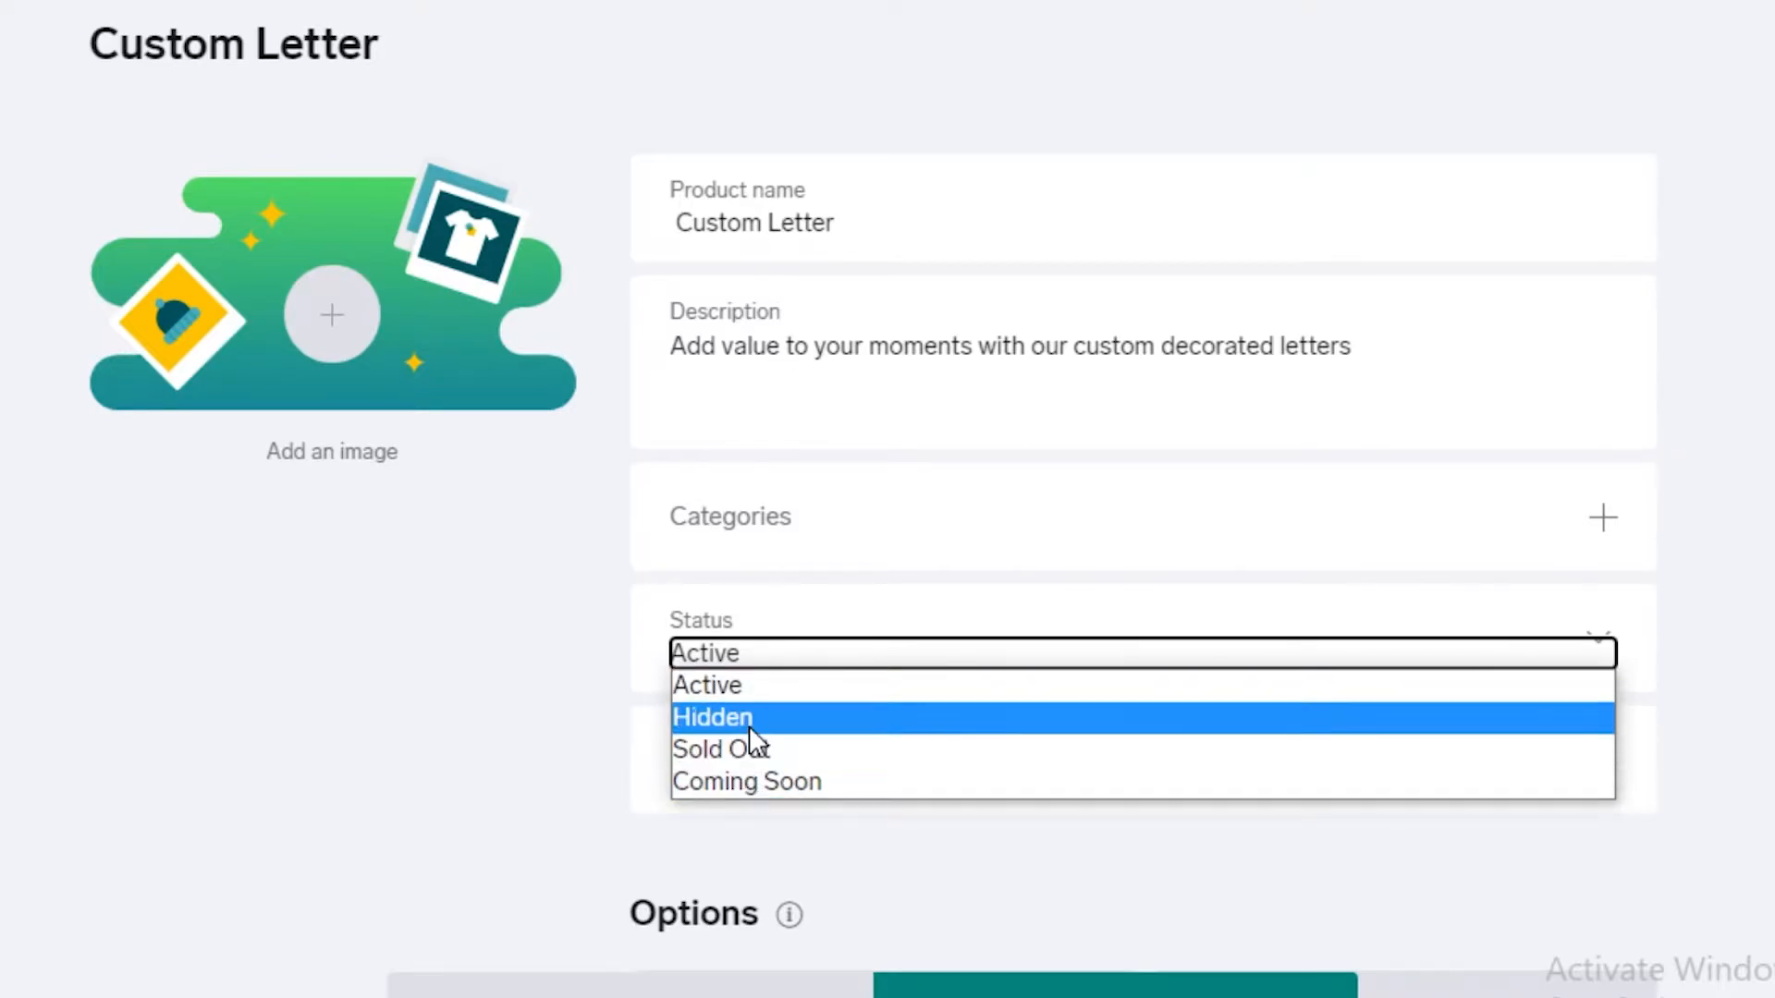
left_click(735, 681)
Set the product's price to $10.00 and mark it as on sale.
scroll(665, 681, "down", 3)
left_click(839, 467)
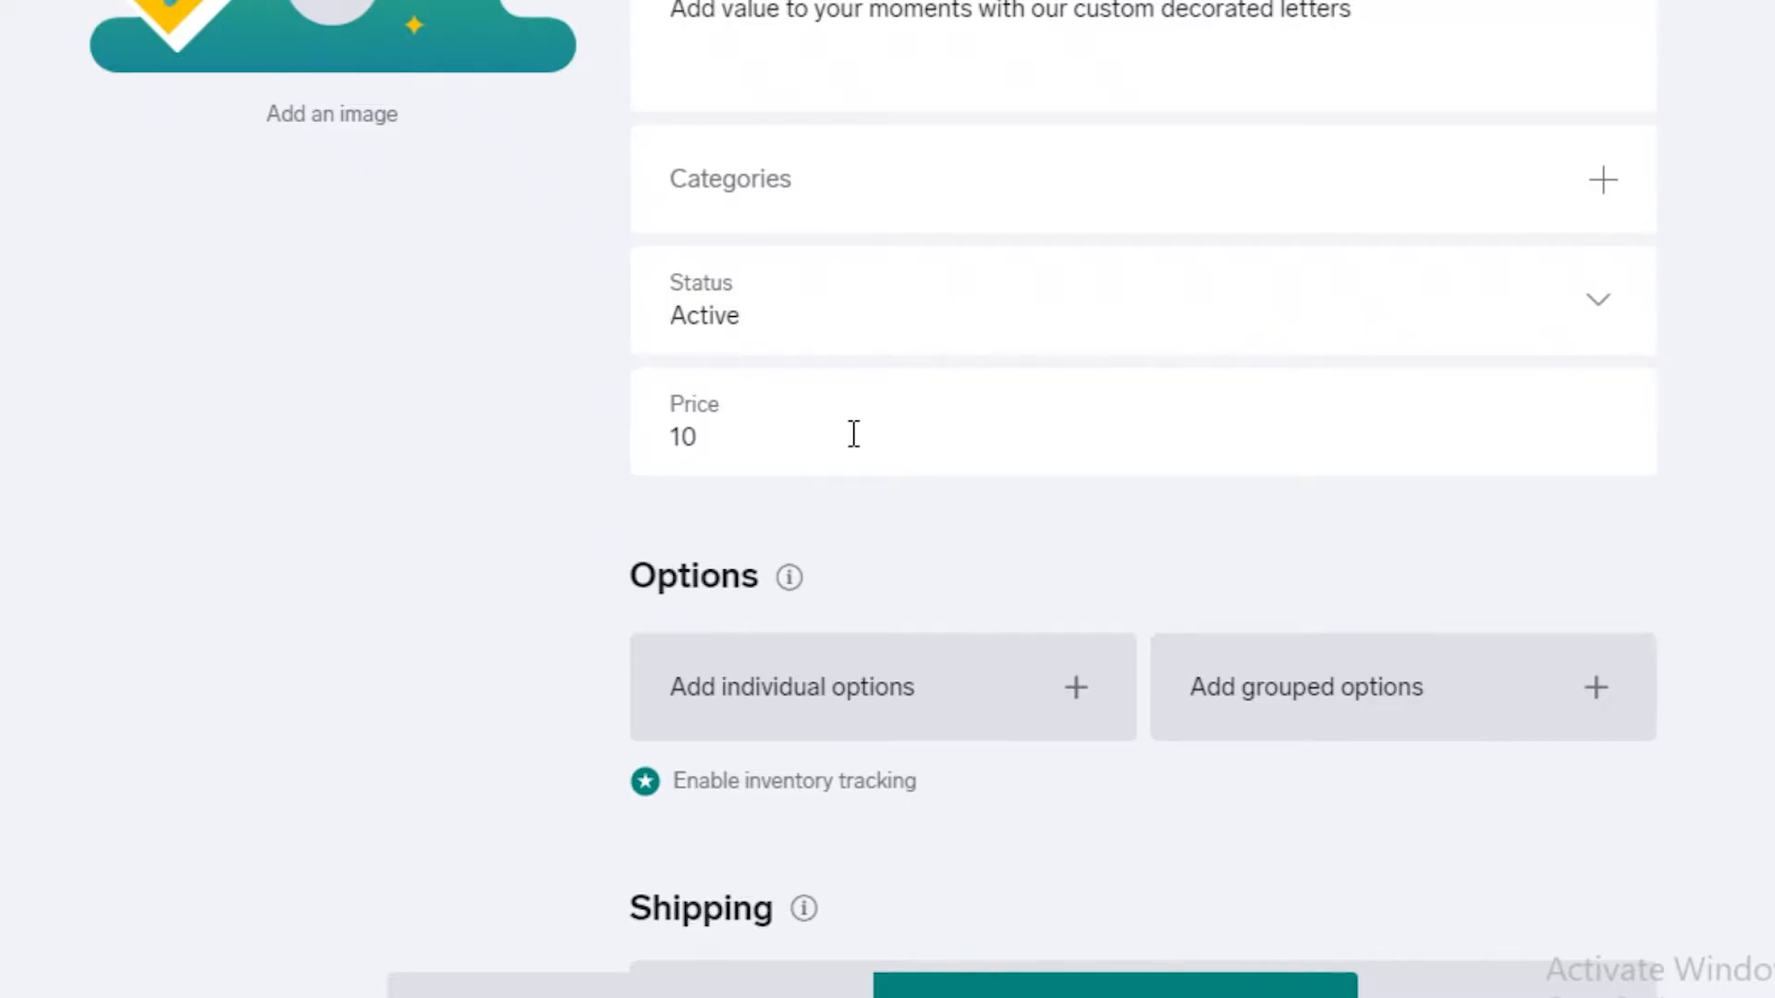
left_click(852, 512)
left_click(1562, 424)
left_click(731, 451)
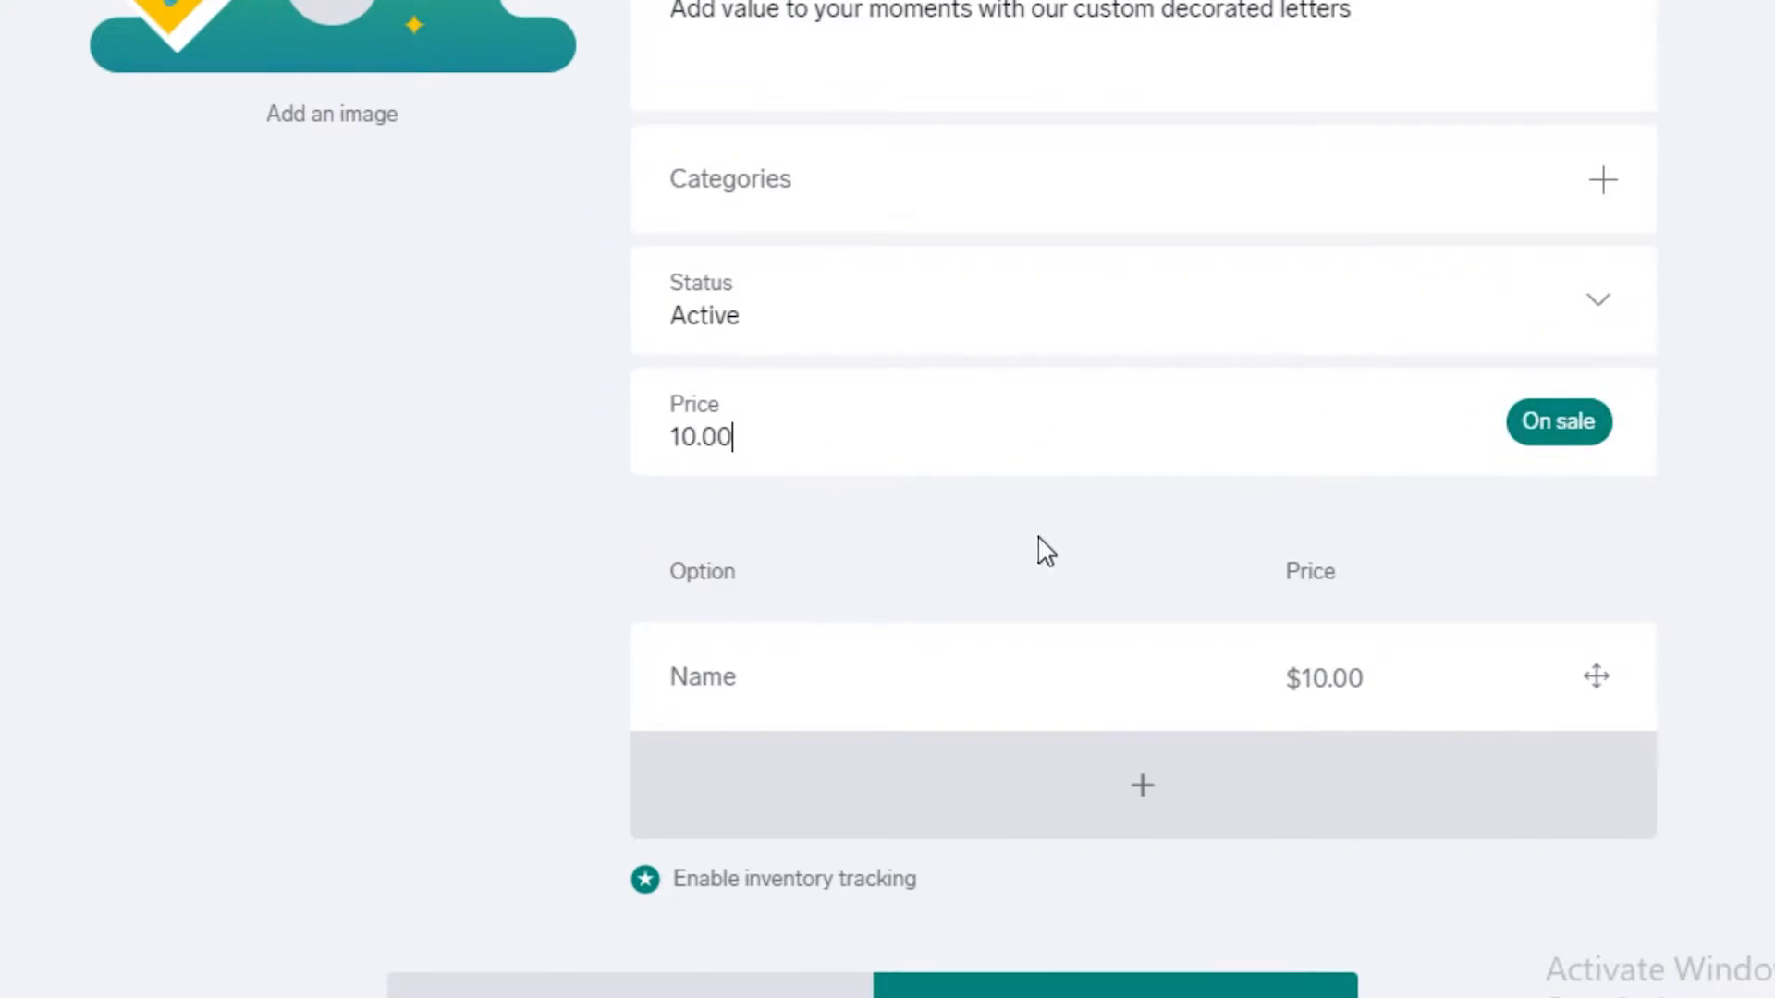
Name the product's individual option with a sample person's name and add a shipping entry.
scroll(1033, 555, "down", 1)
left_click(835, 533)
left_click(420, 531)
left_click(734, 507)
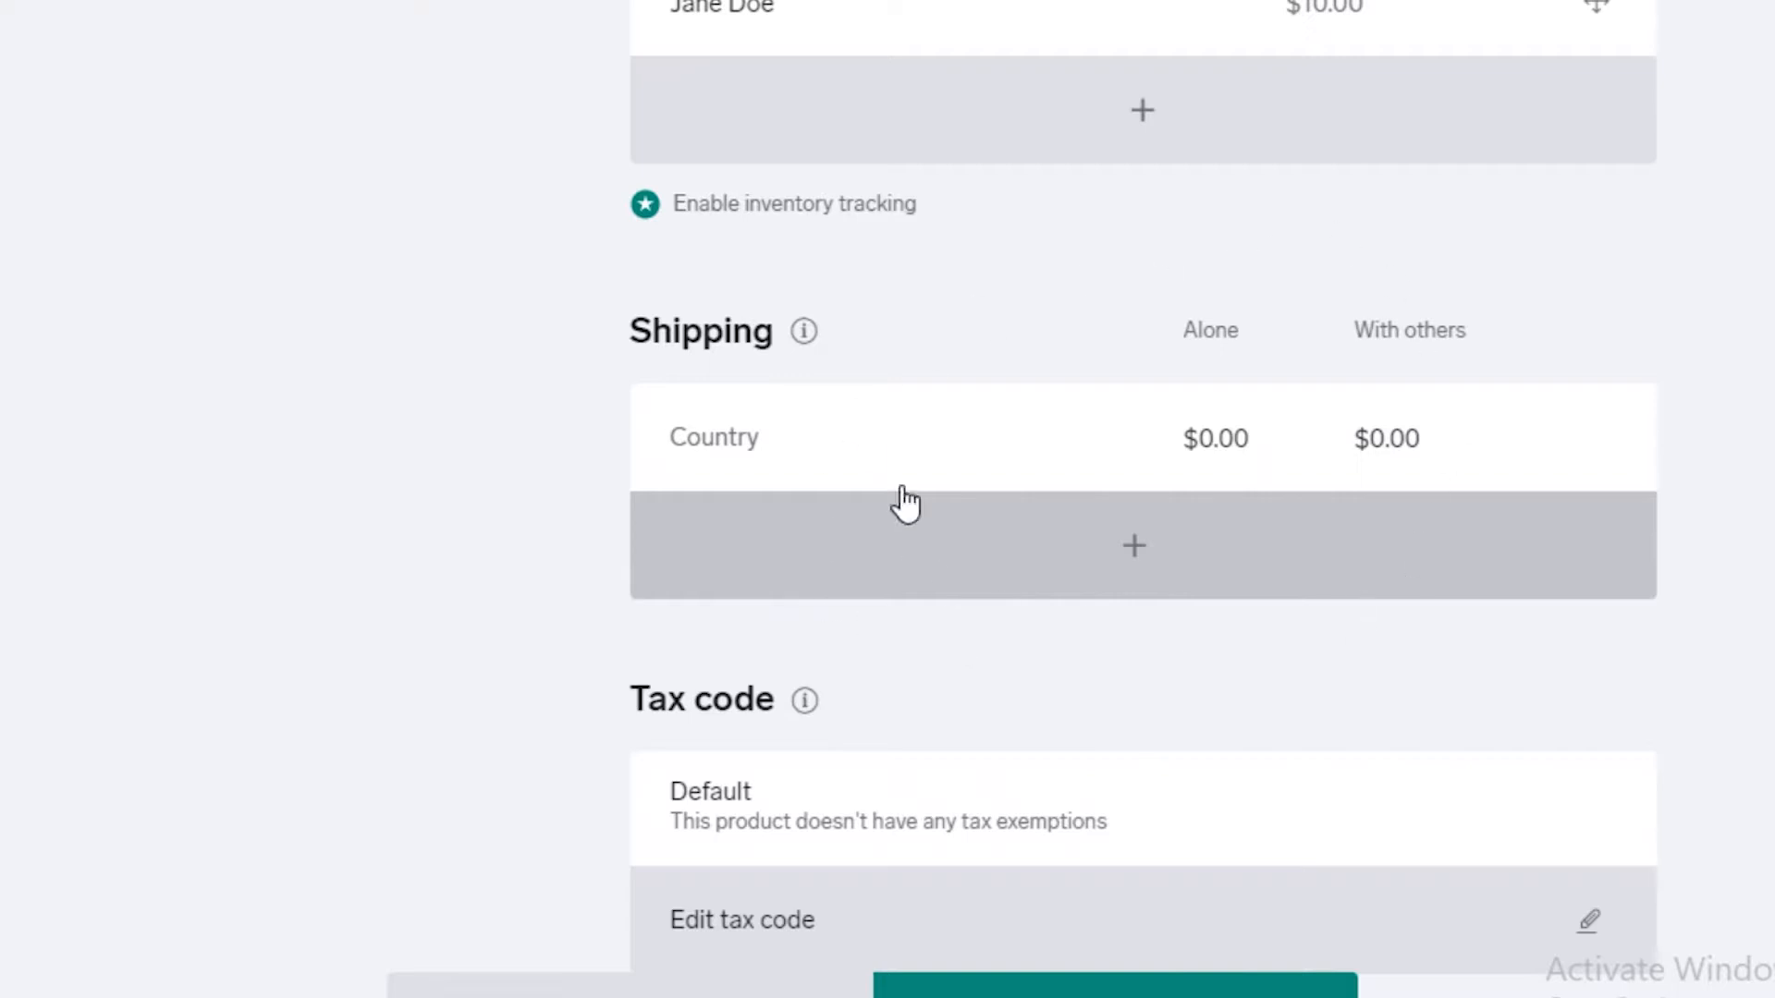
scroll(1026, 356, "down", 6)
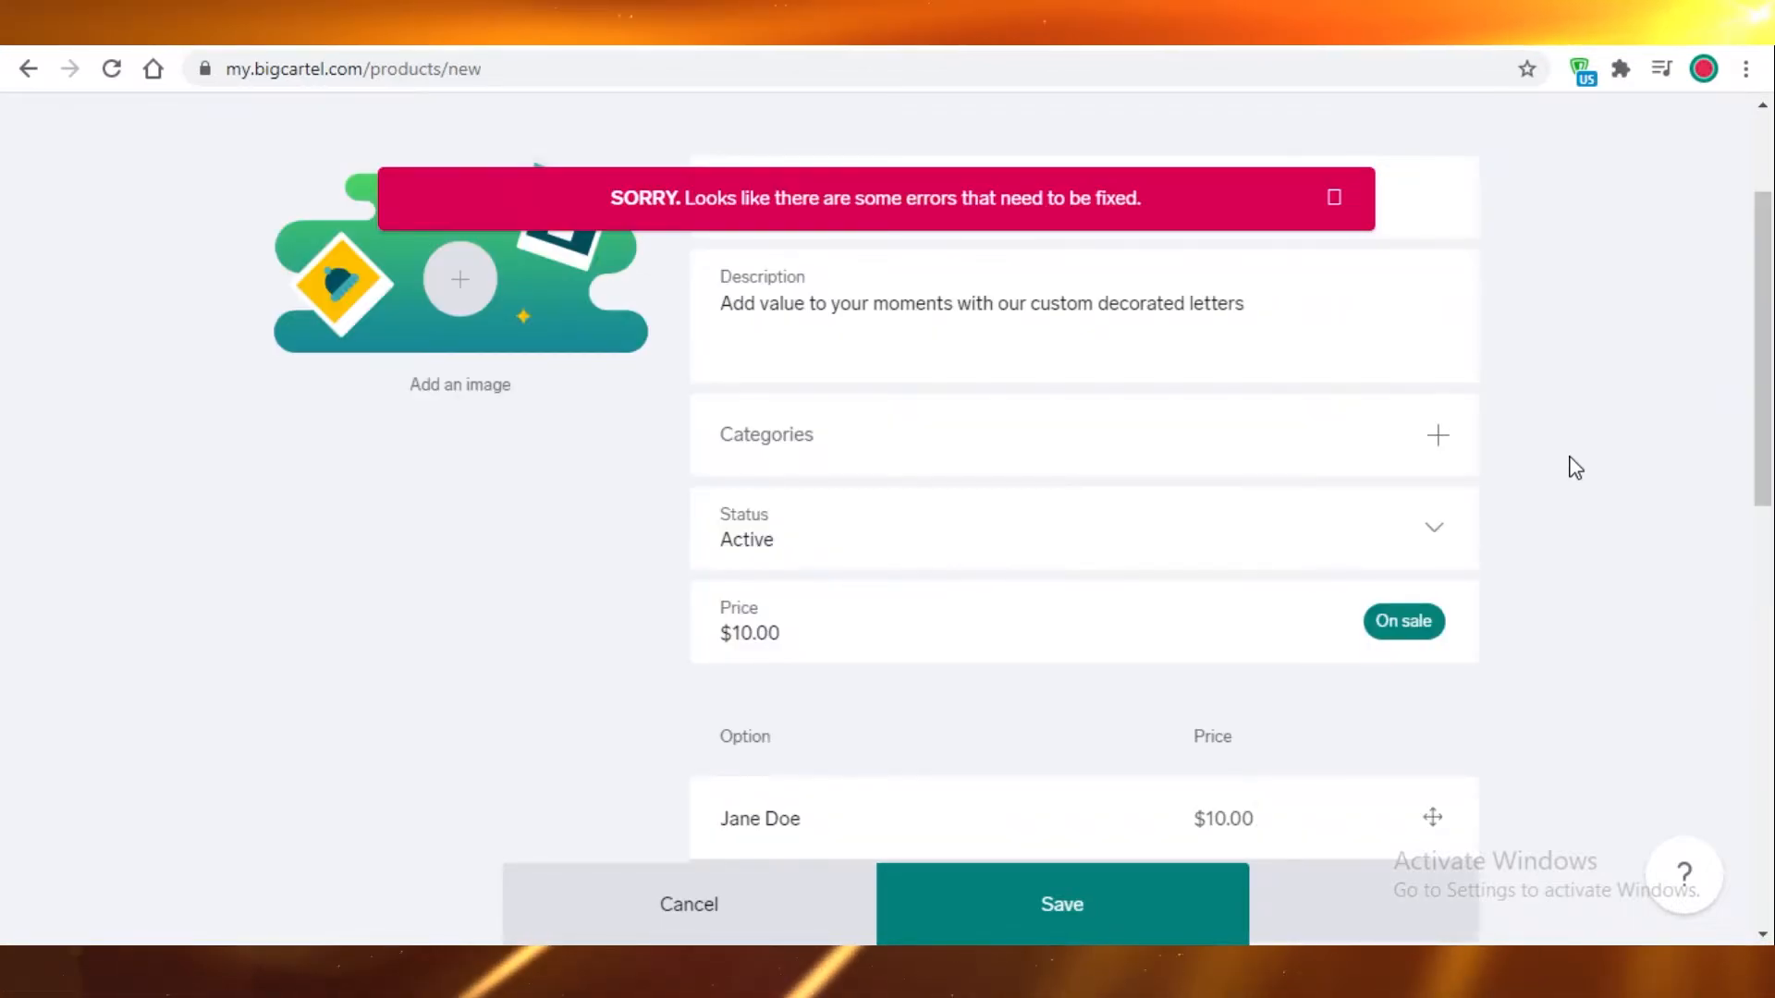
Set the shipping country to United States, edit its rate for items shipped alone, and save the product.
scroll(820, 626, "down", 7)
scroll(813, 625, "up", 1)
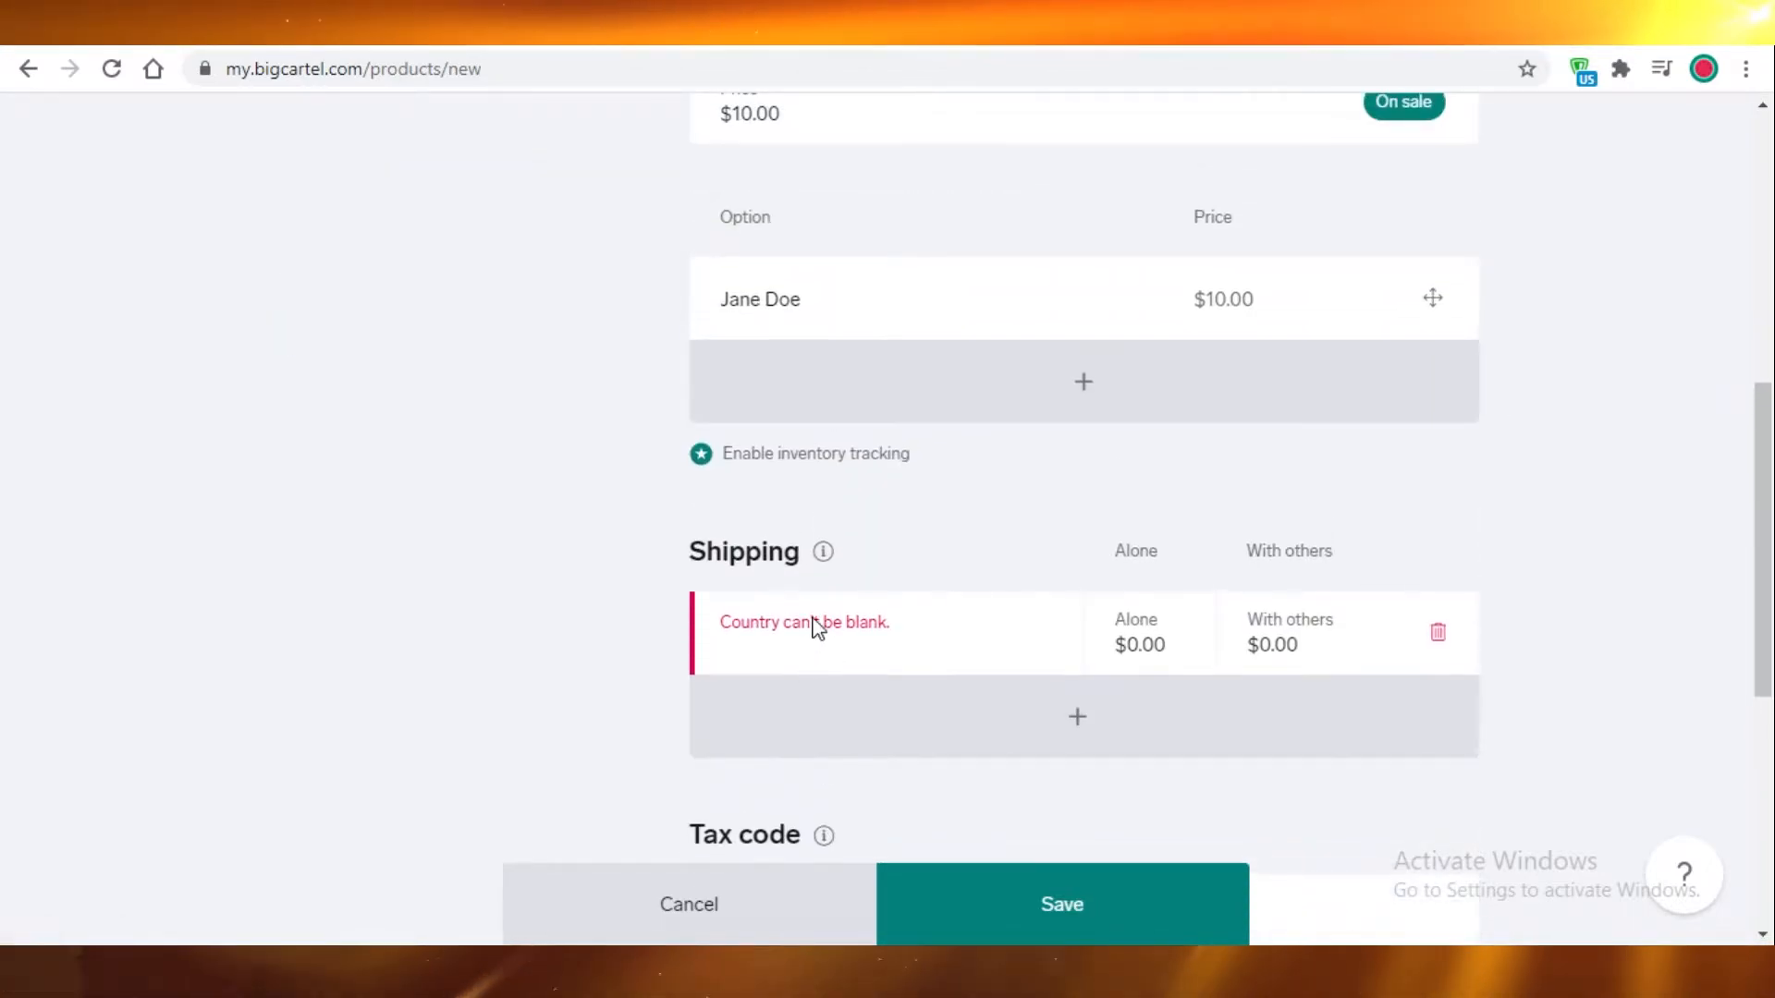
left_click(775, 653)
scroll(823, 247, "down", 2)
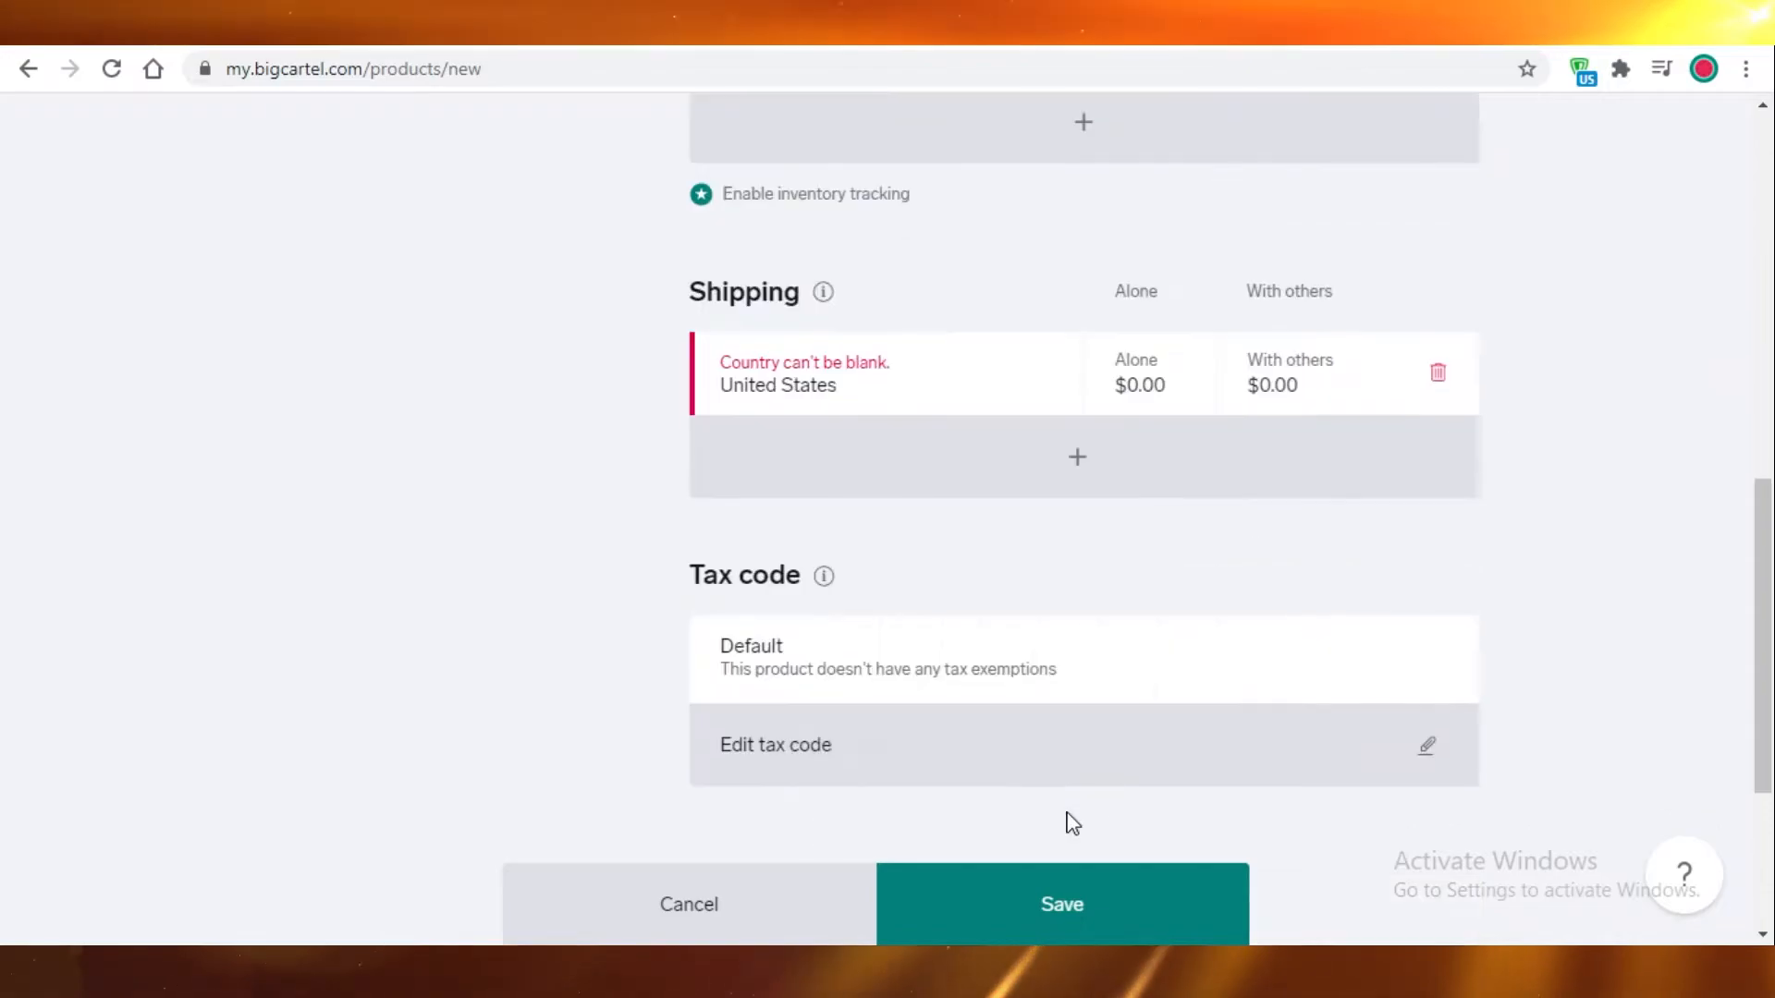
left_click(1131, 385)
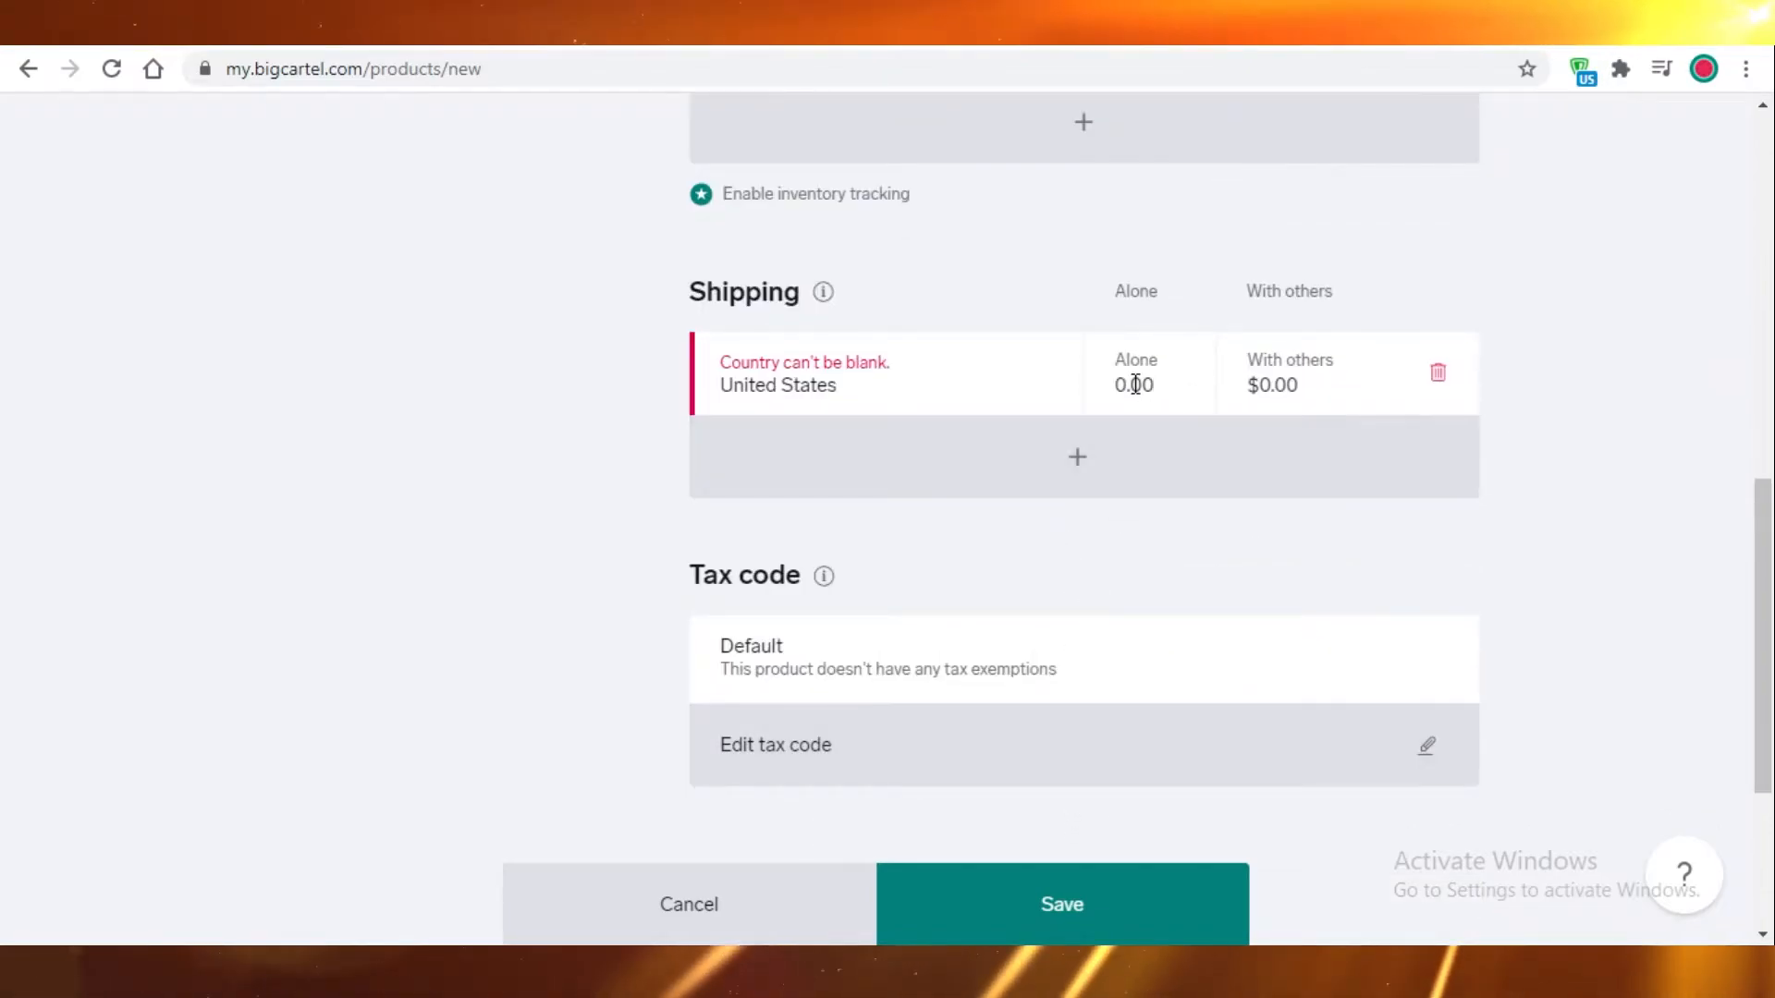
key("BackSpace")
key("BackSpace")
key("BackSpace")
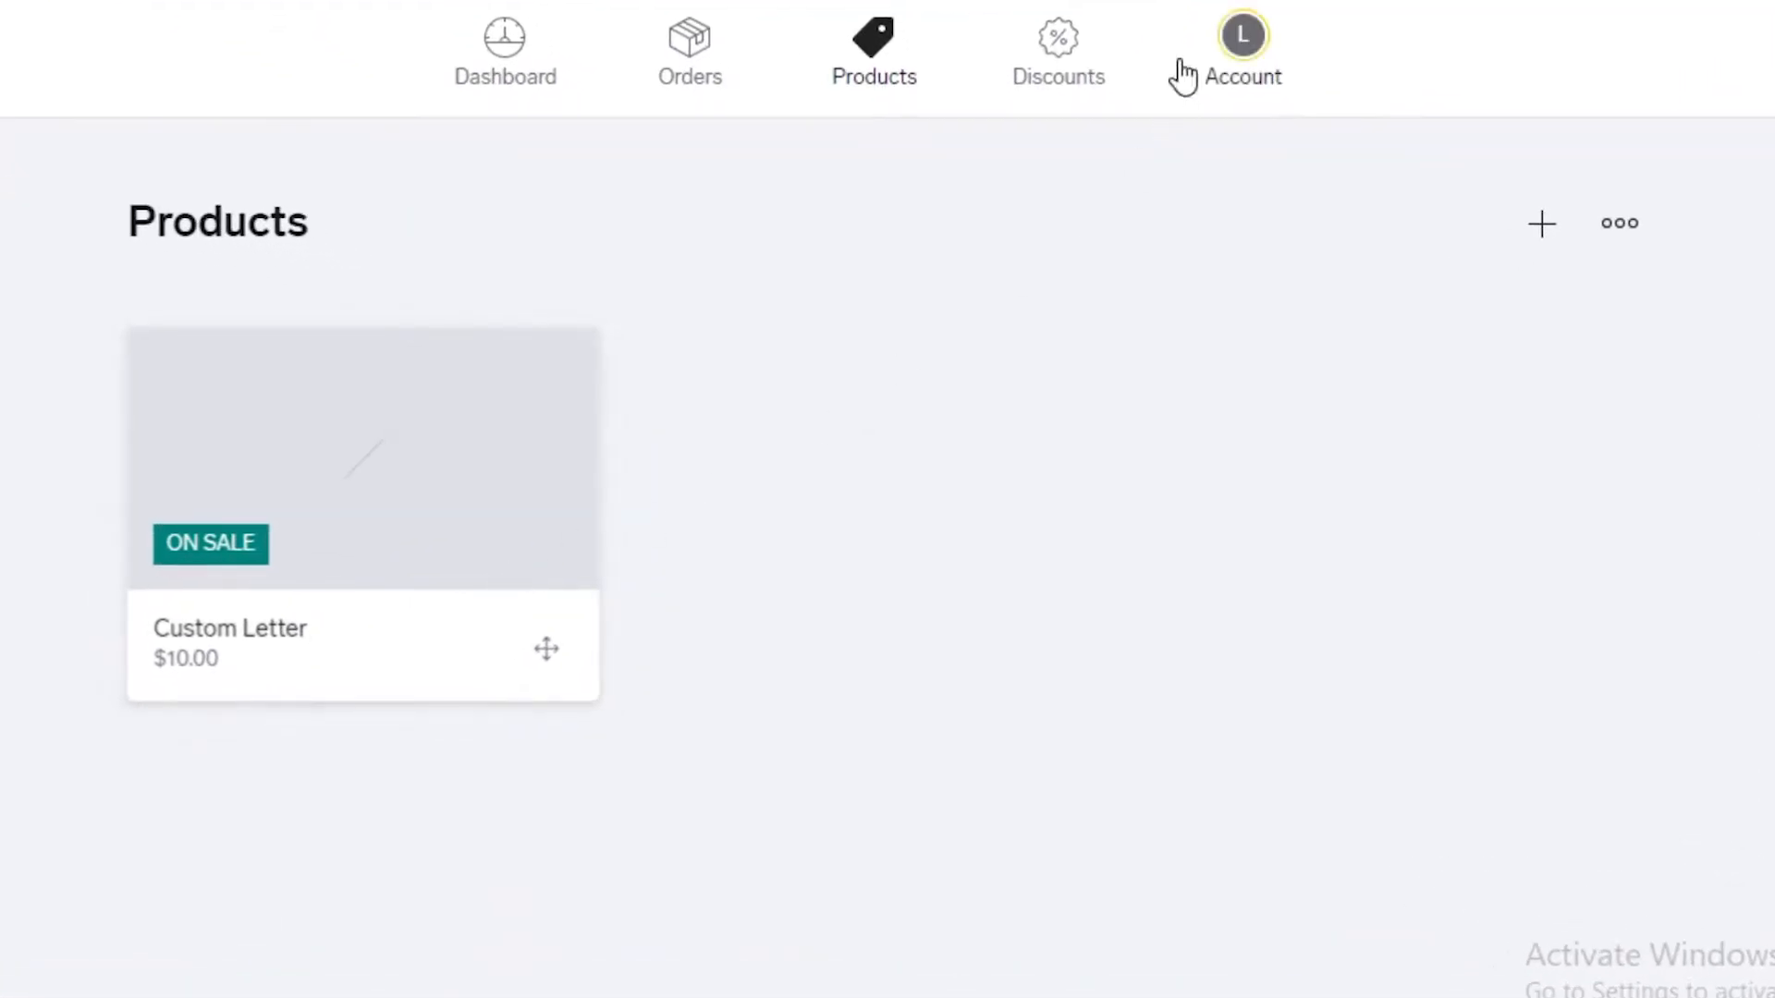
Start a new discount that applies when a customer spends at least $100.00.
left_click(1073, 76)
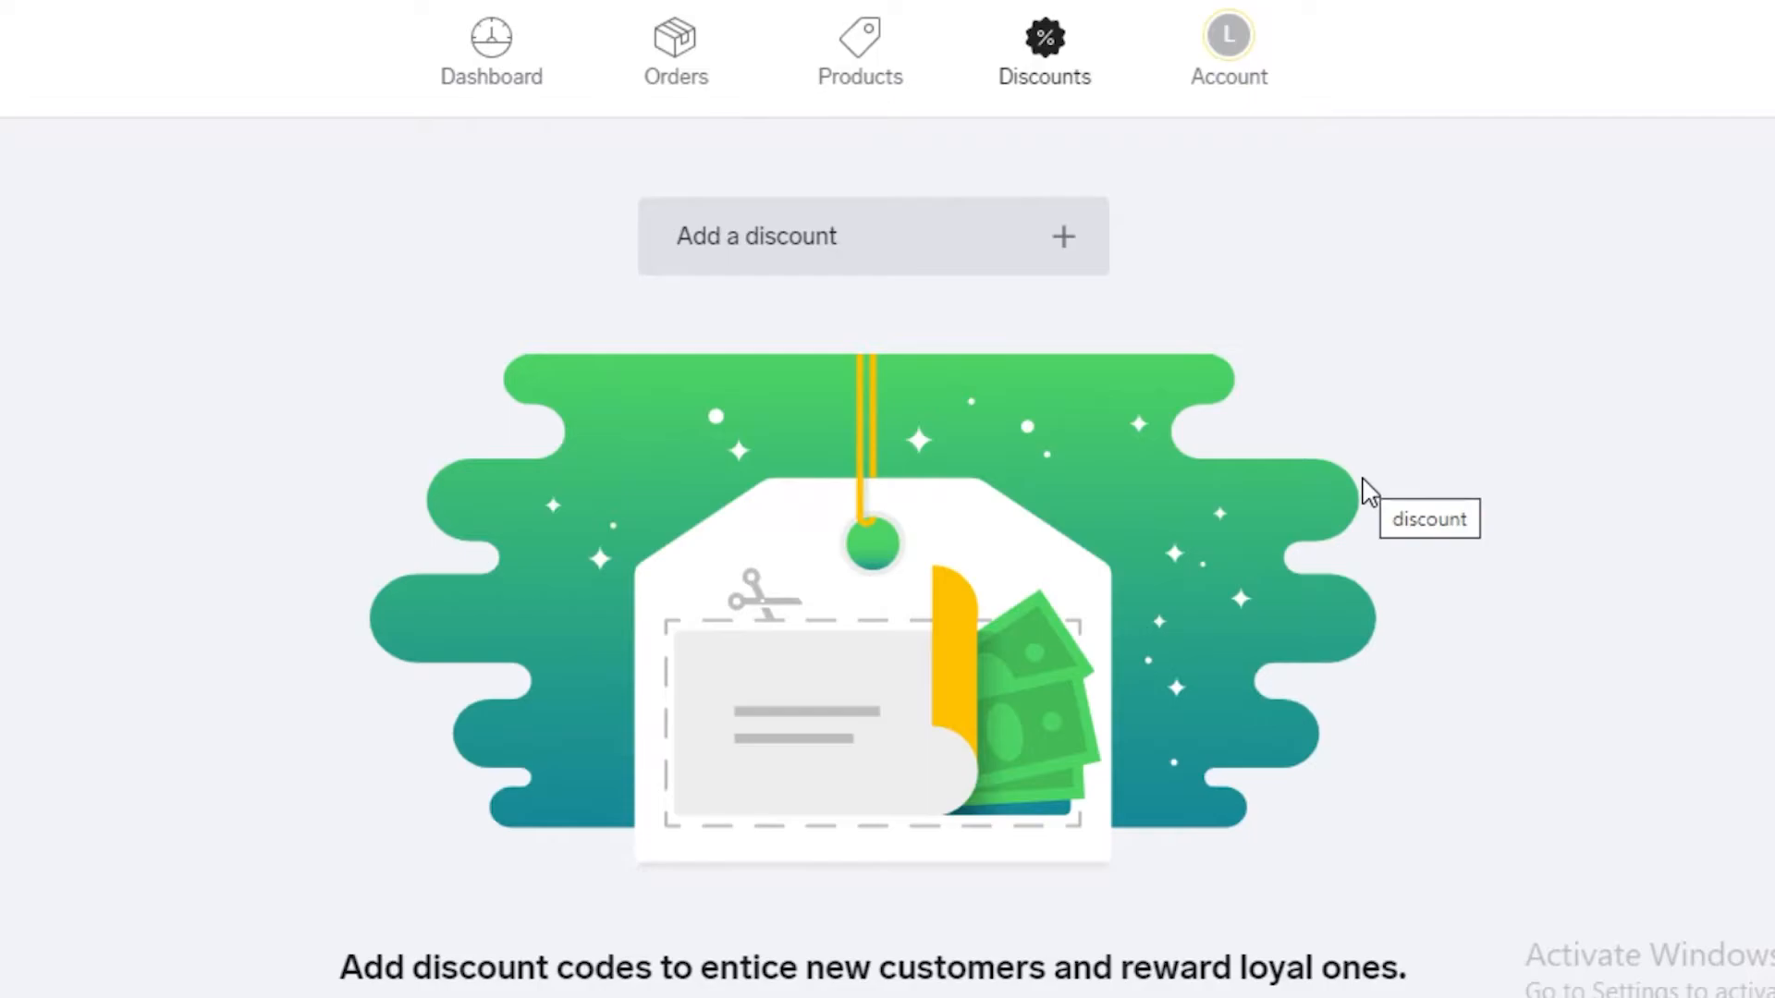
left_click(711, 238)
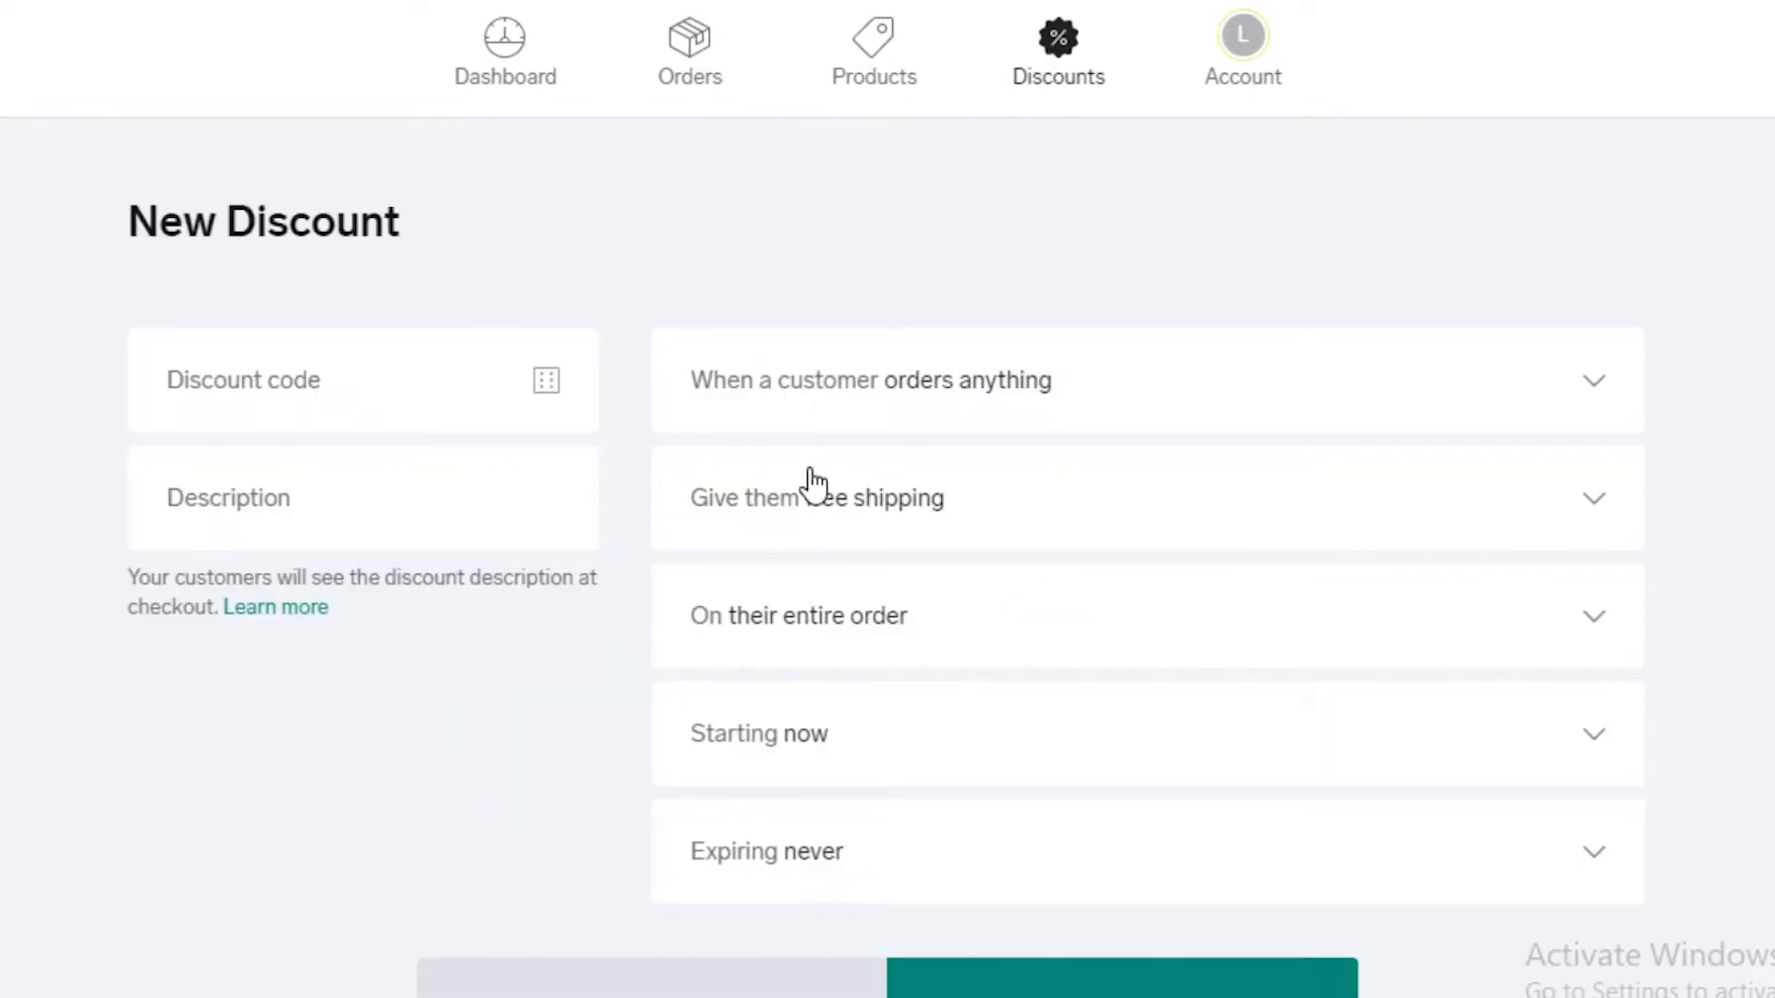
left_click(952, 374)
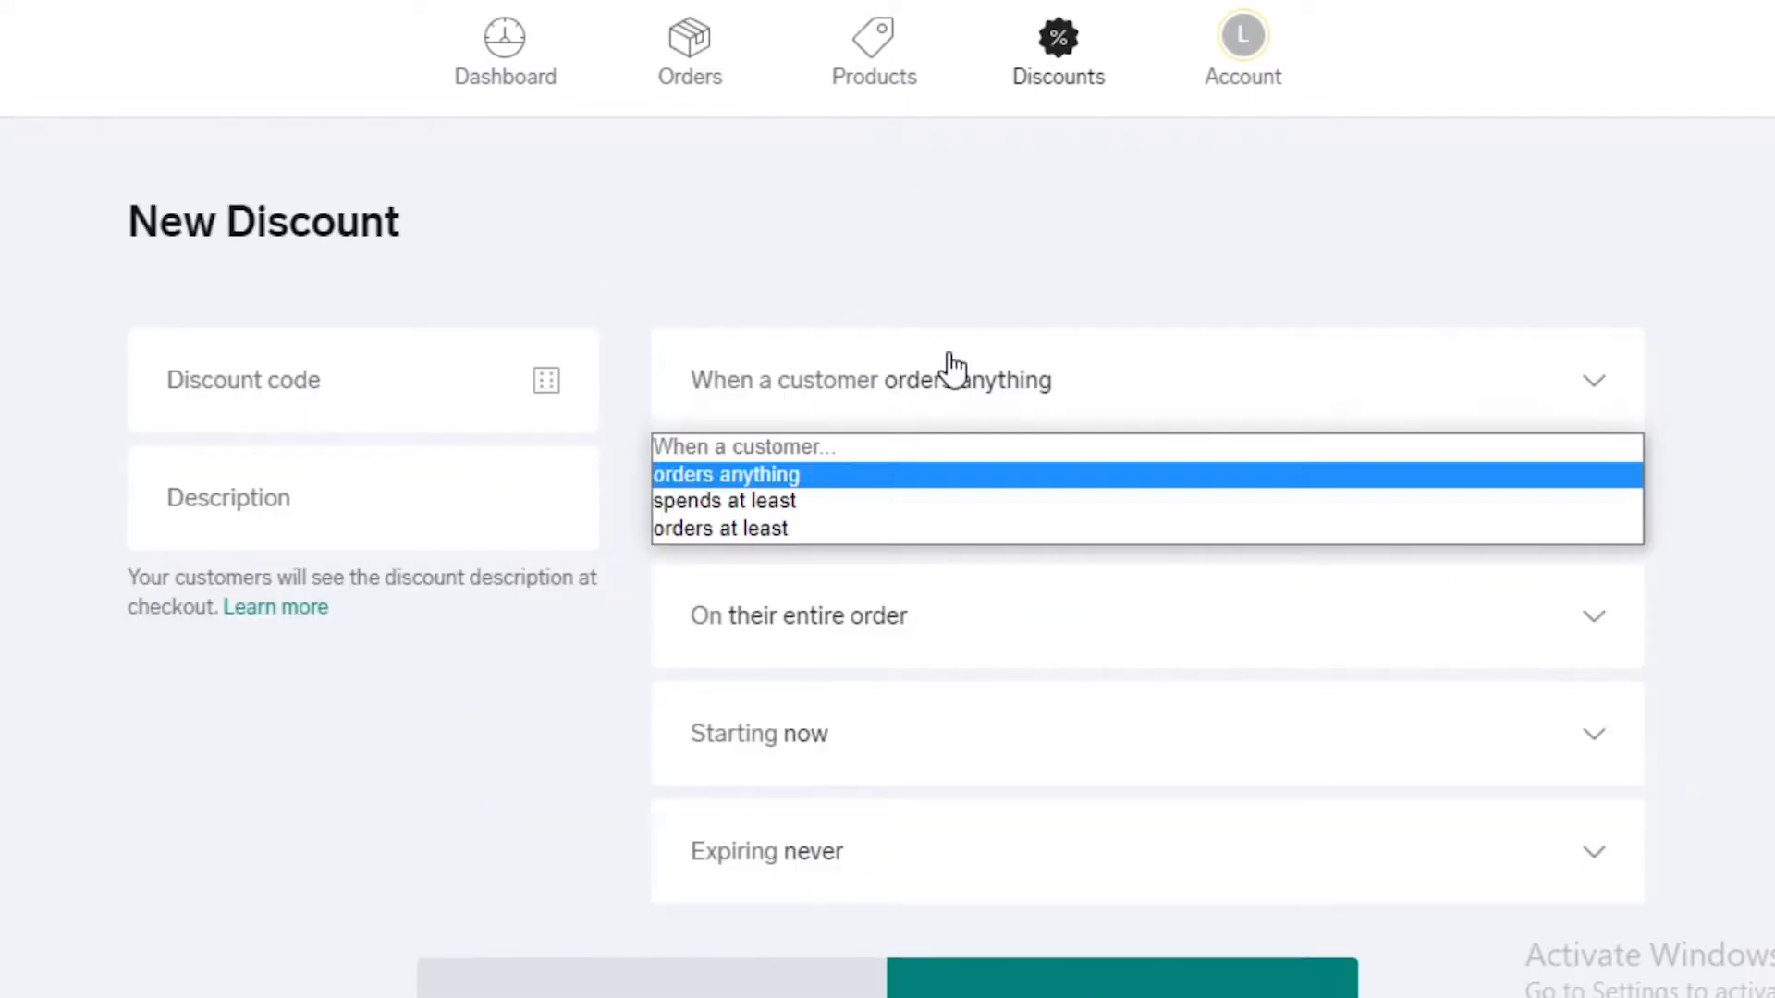
left_click(744, 506)
left_click(1248, 386)
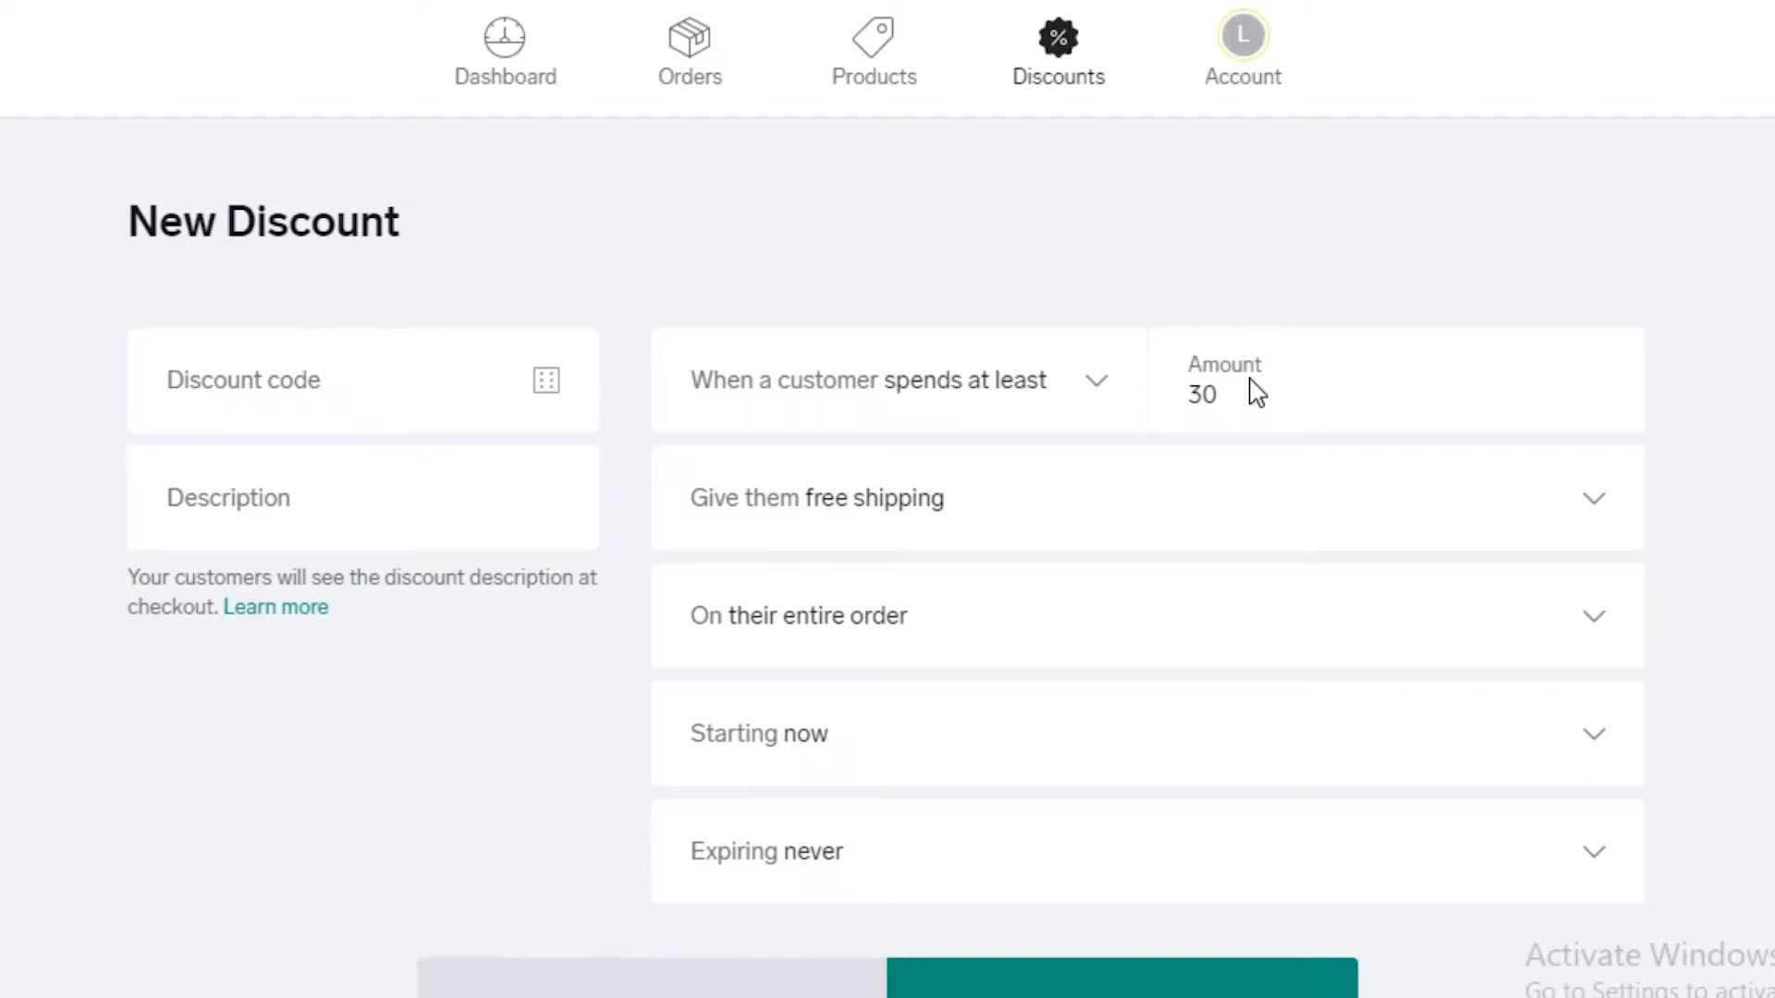
type("100")
Have the discount give free shipping on the entire order, starting now.
left_click(904, 514)
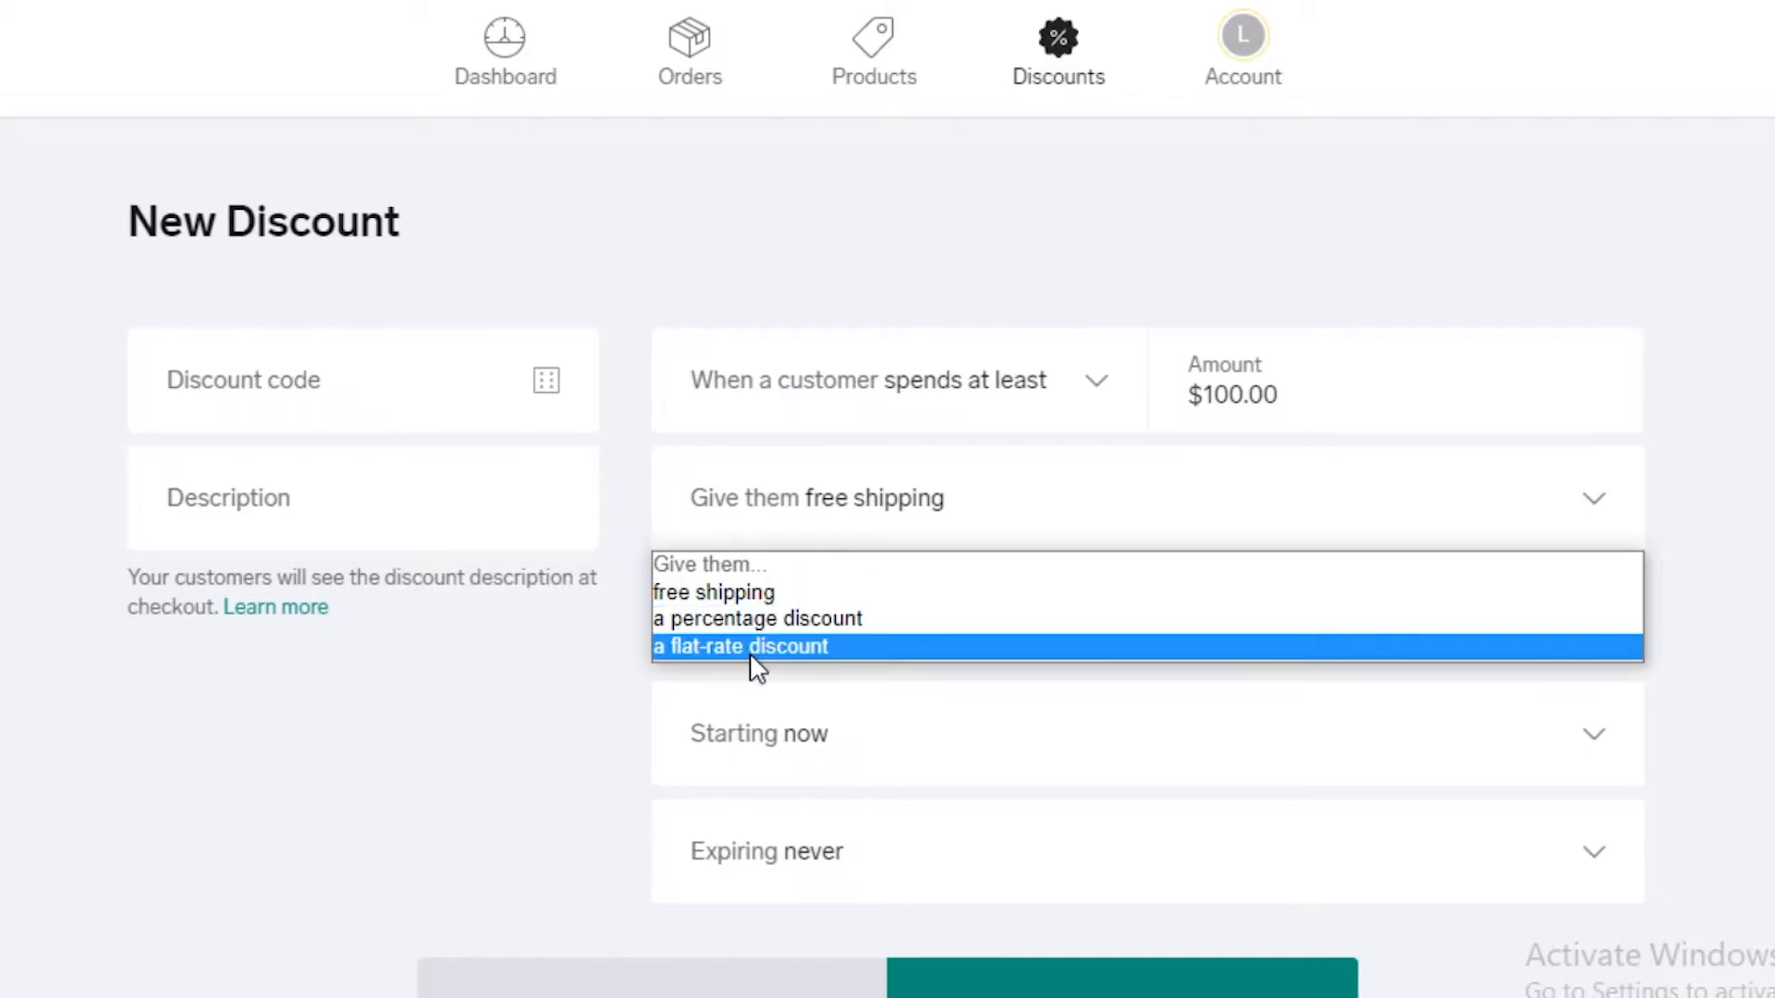
left_click(740, 597)
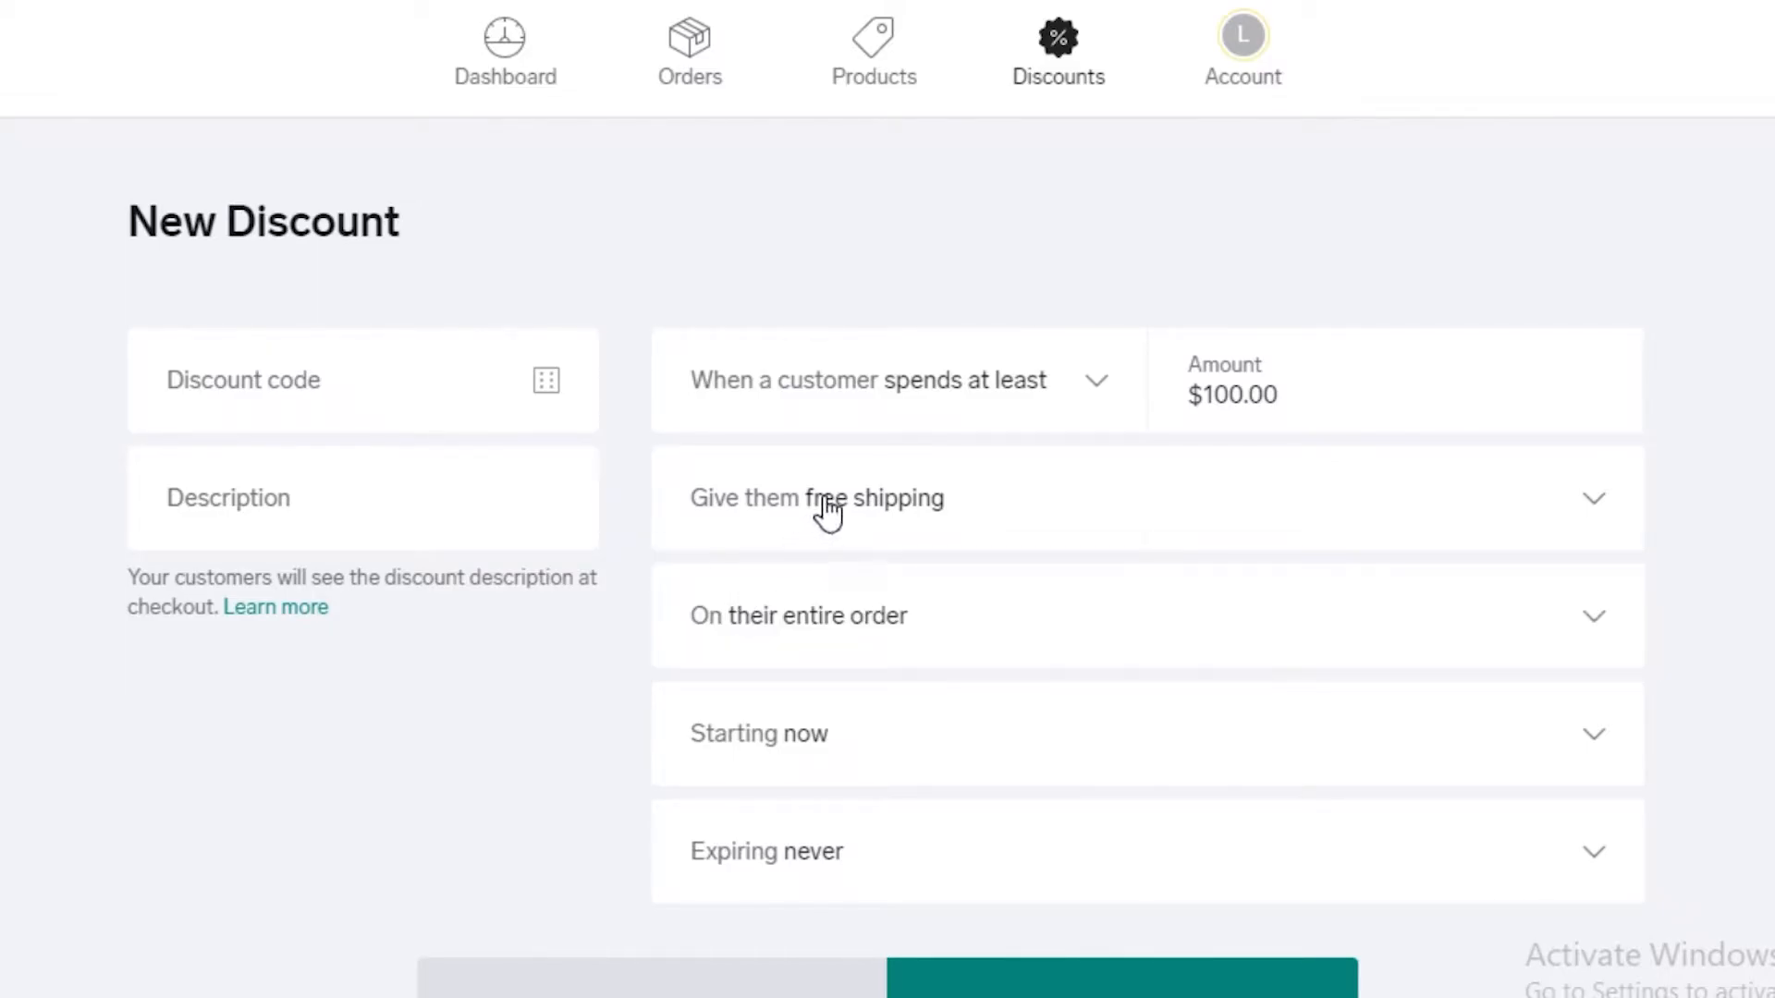
left_click(863, 636)
left_click(830, 689)
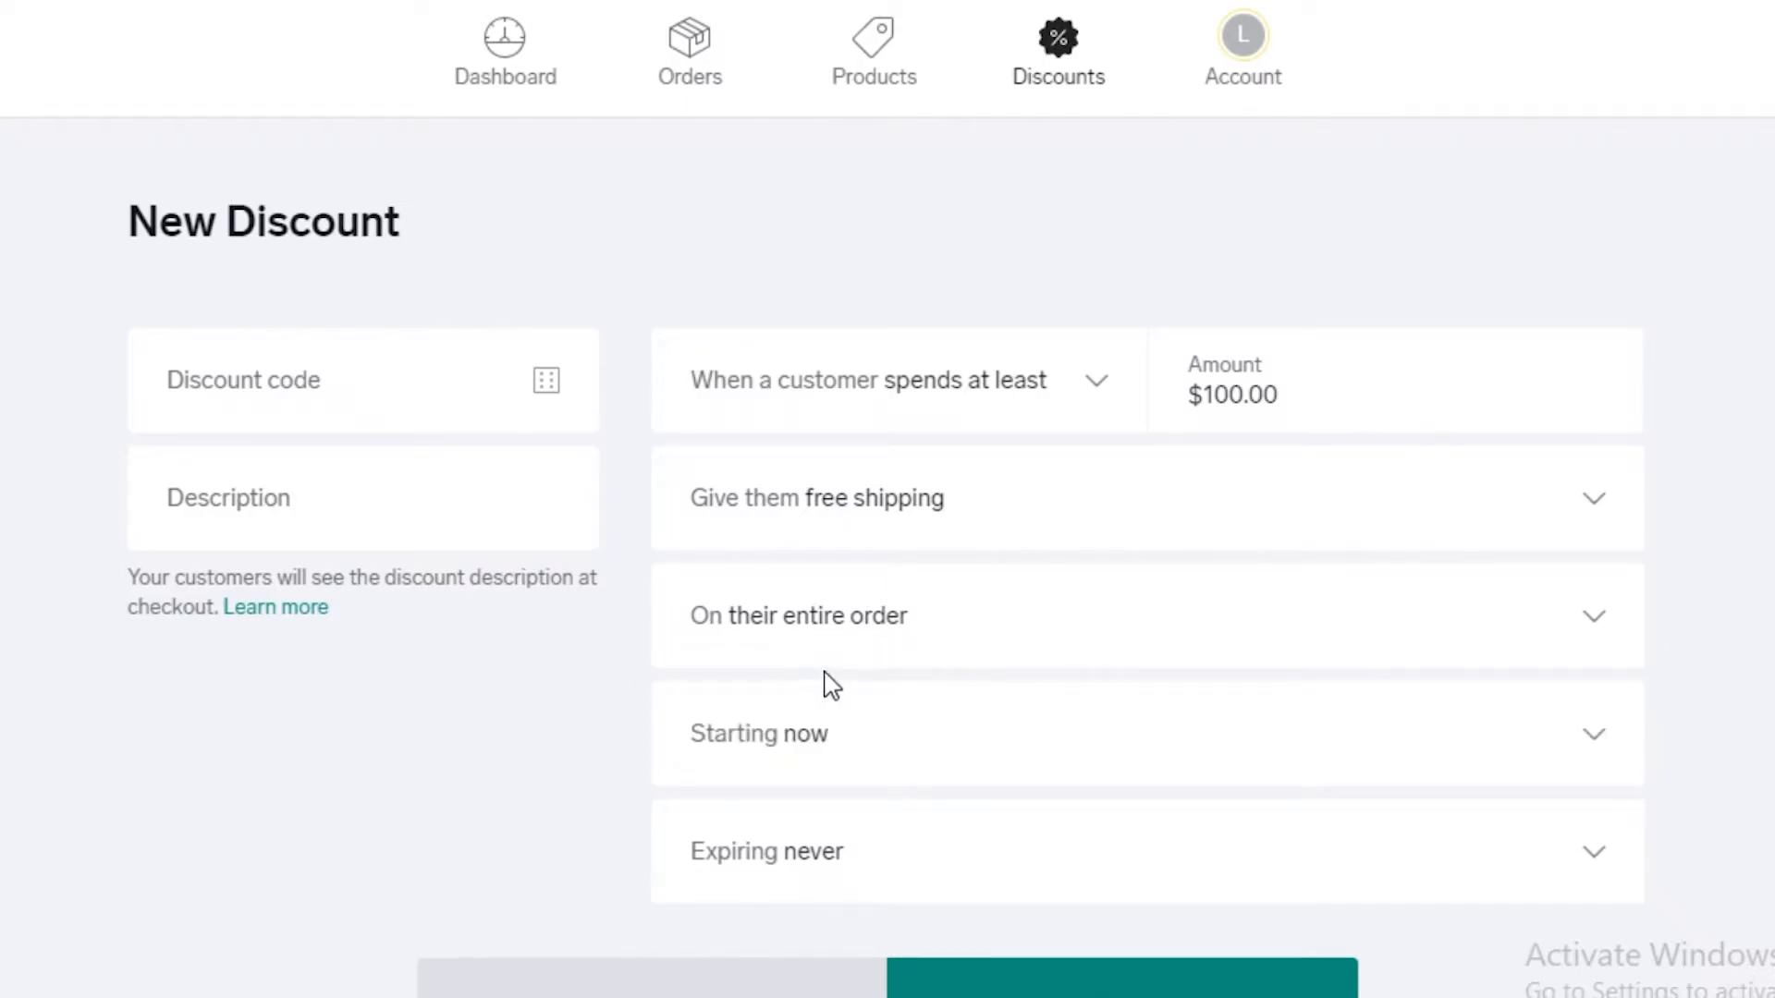
left_click(836, 756)
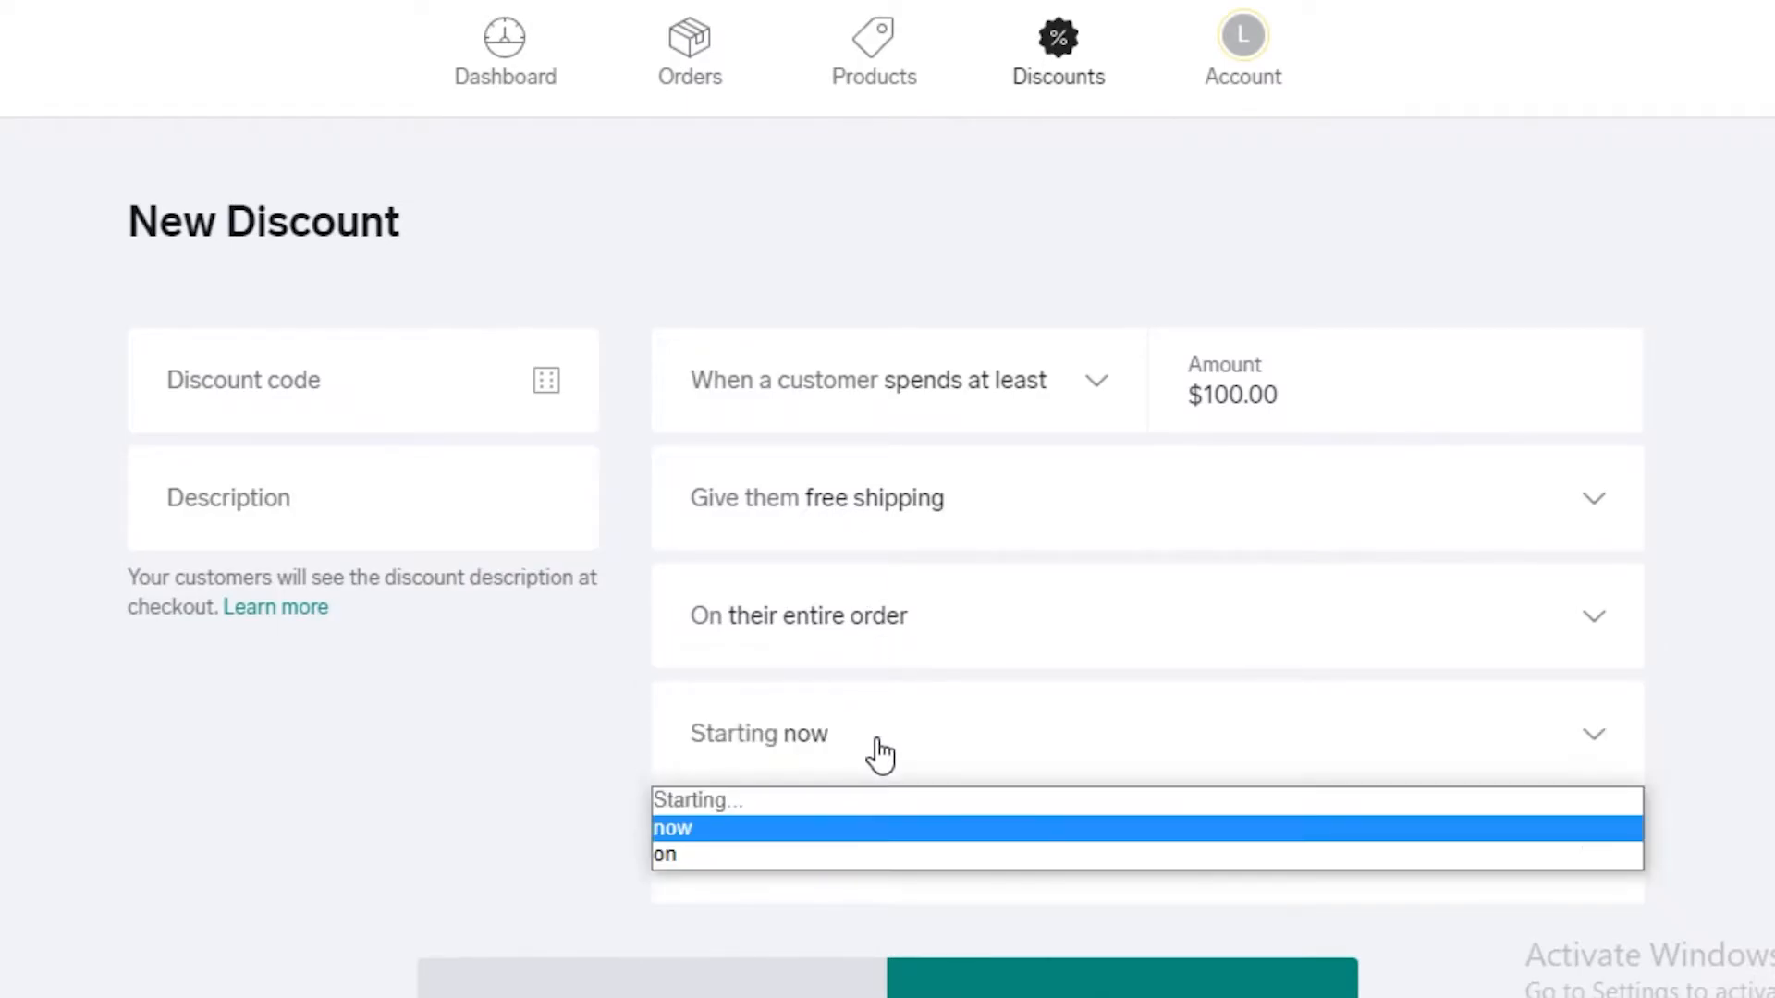
left_click(713, 829)
Set the discount to expire on Aug 27, 2021 at 12:00 AM.
left_click(827, 860)
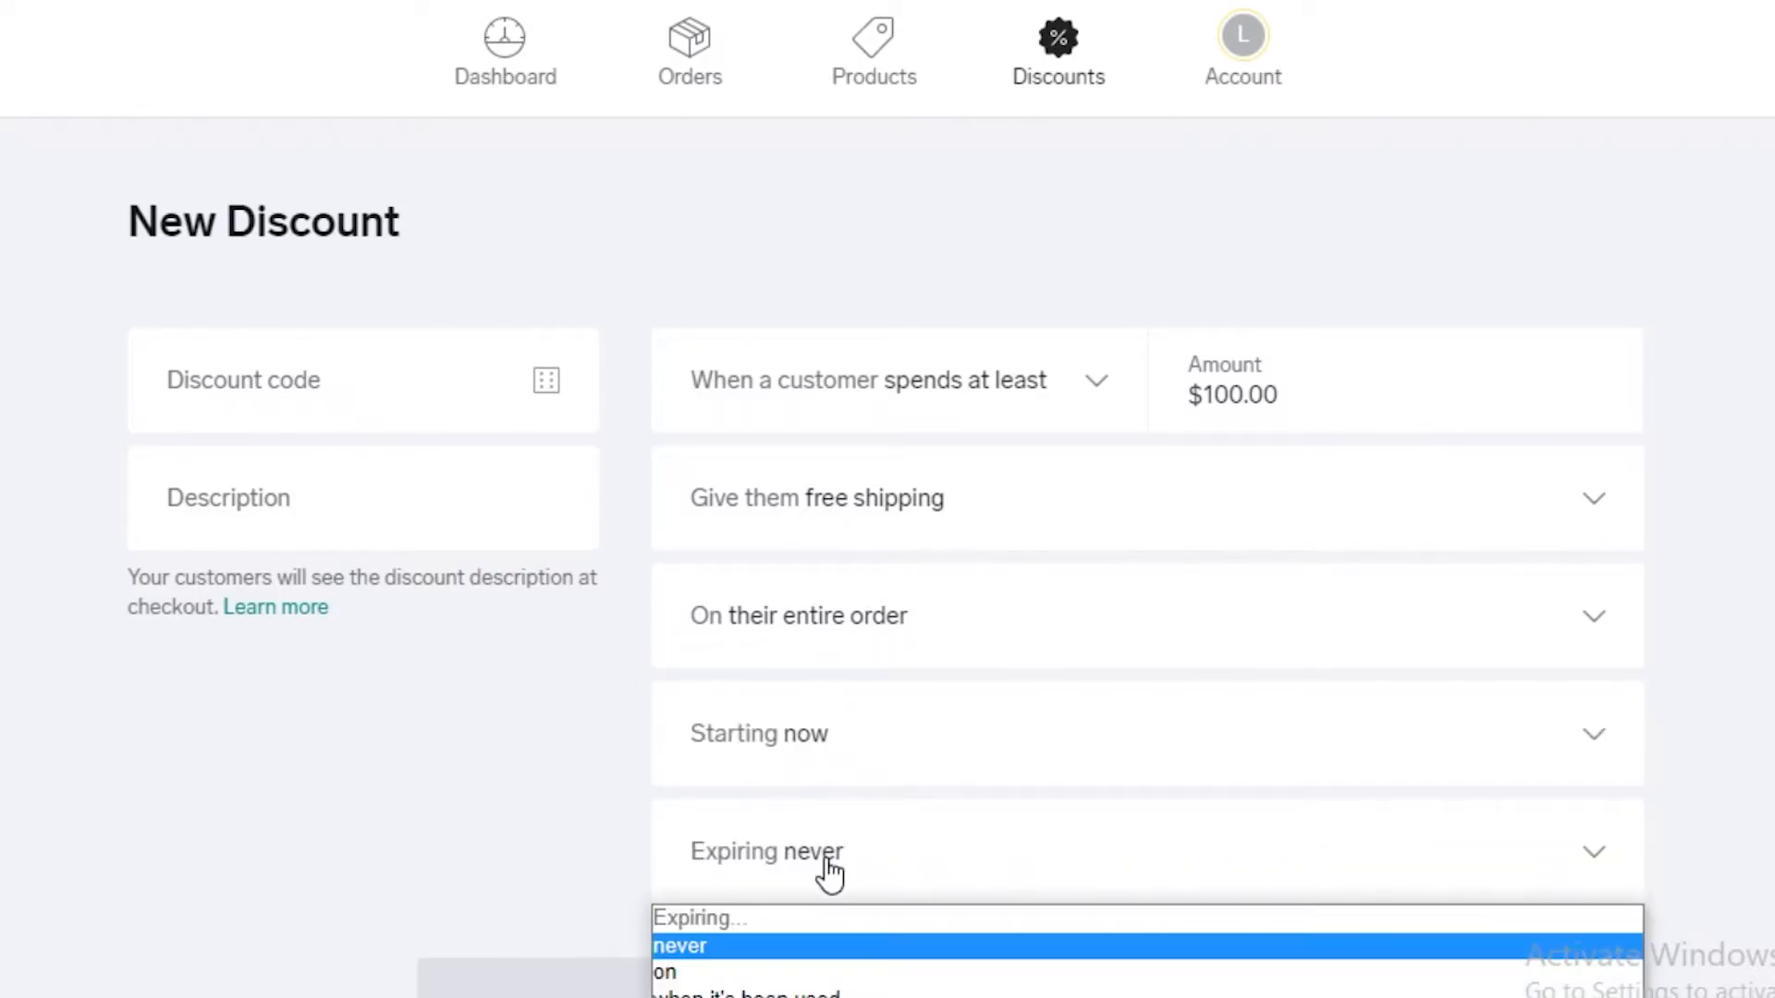
left_click(778, 889)
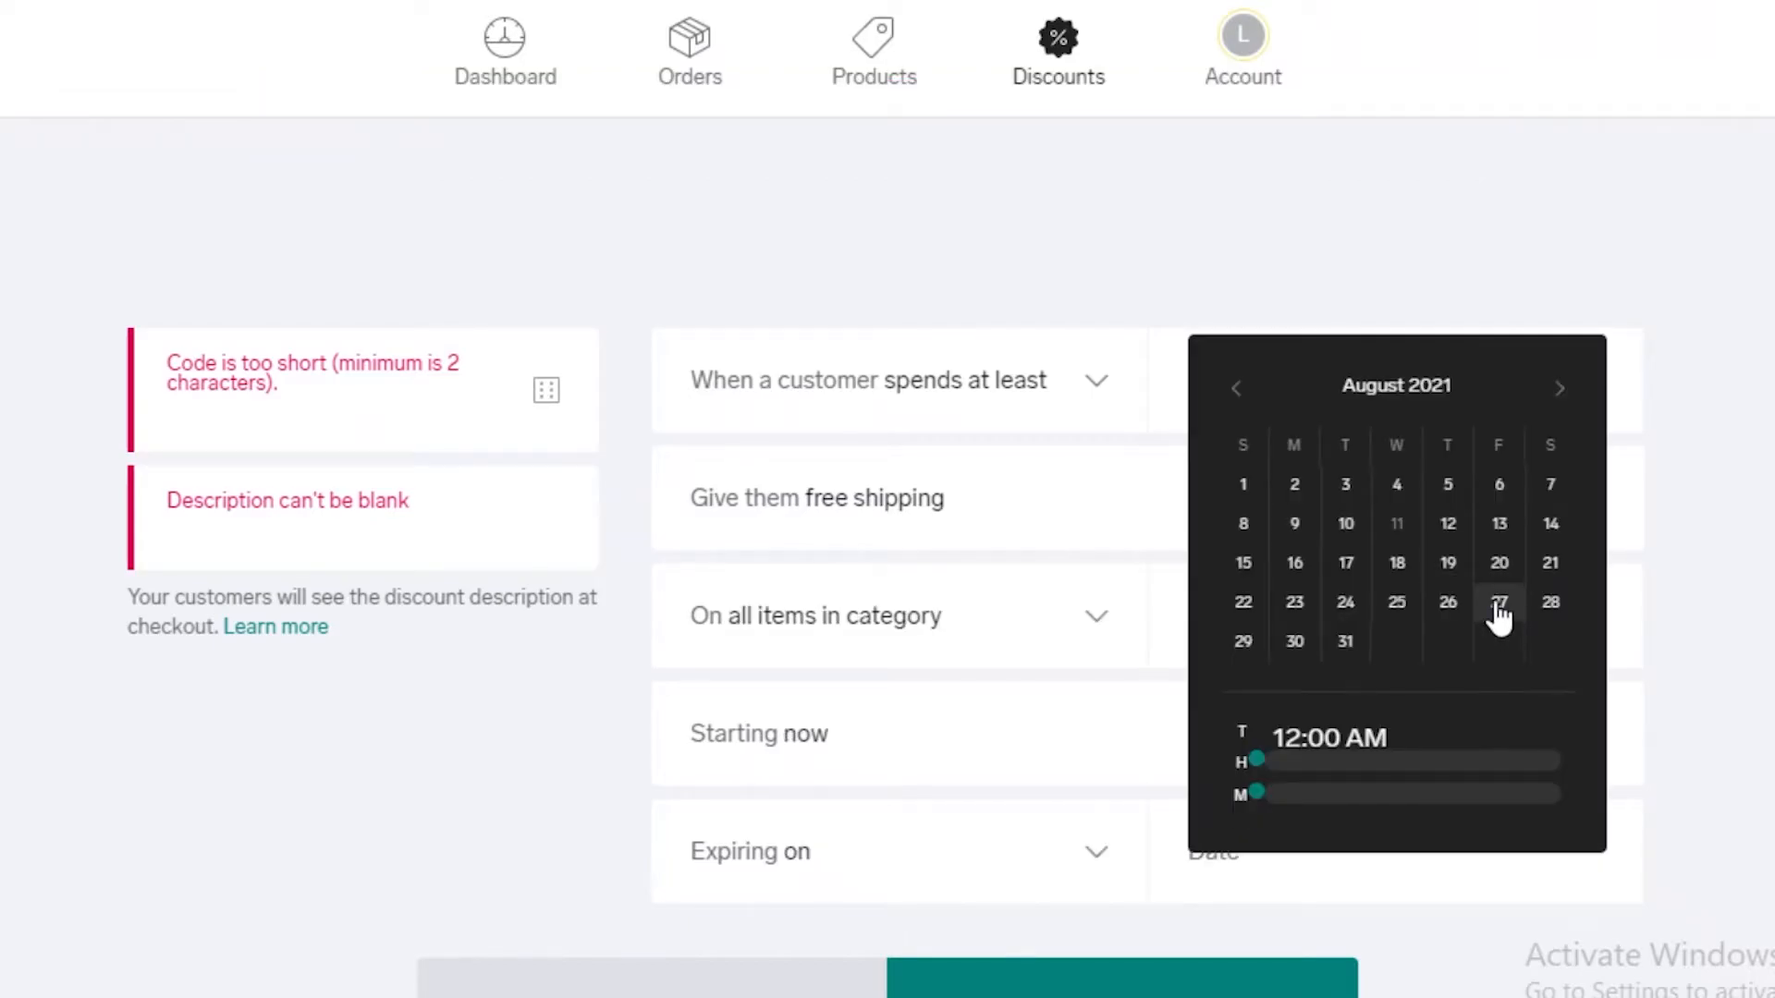
left_click(1497, 612)
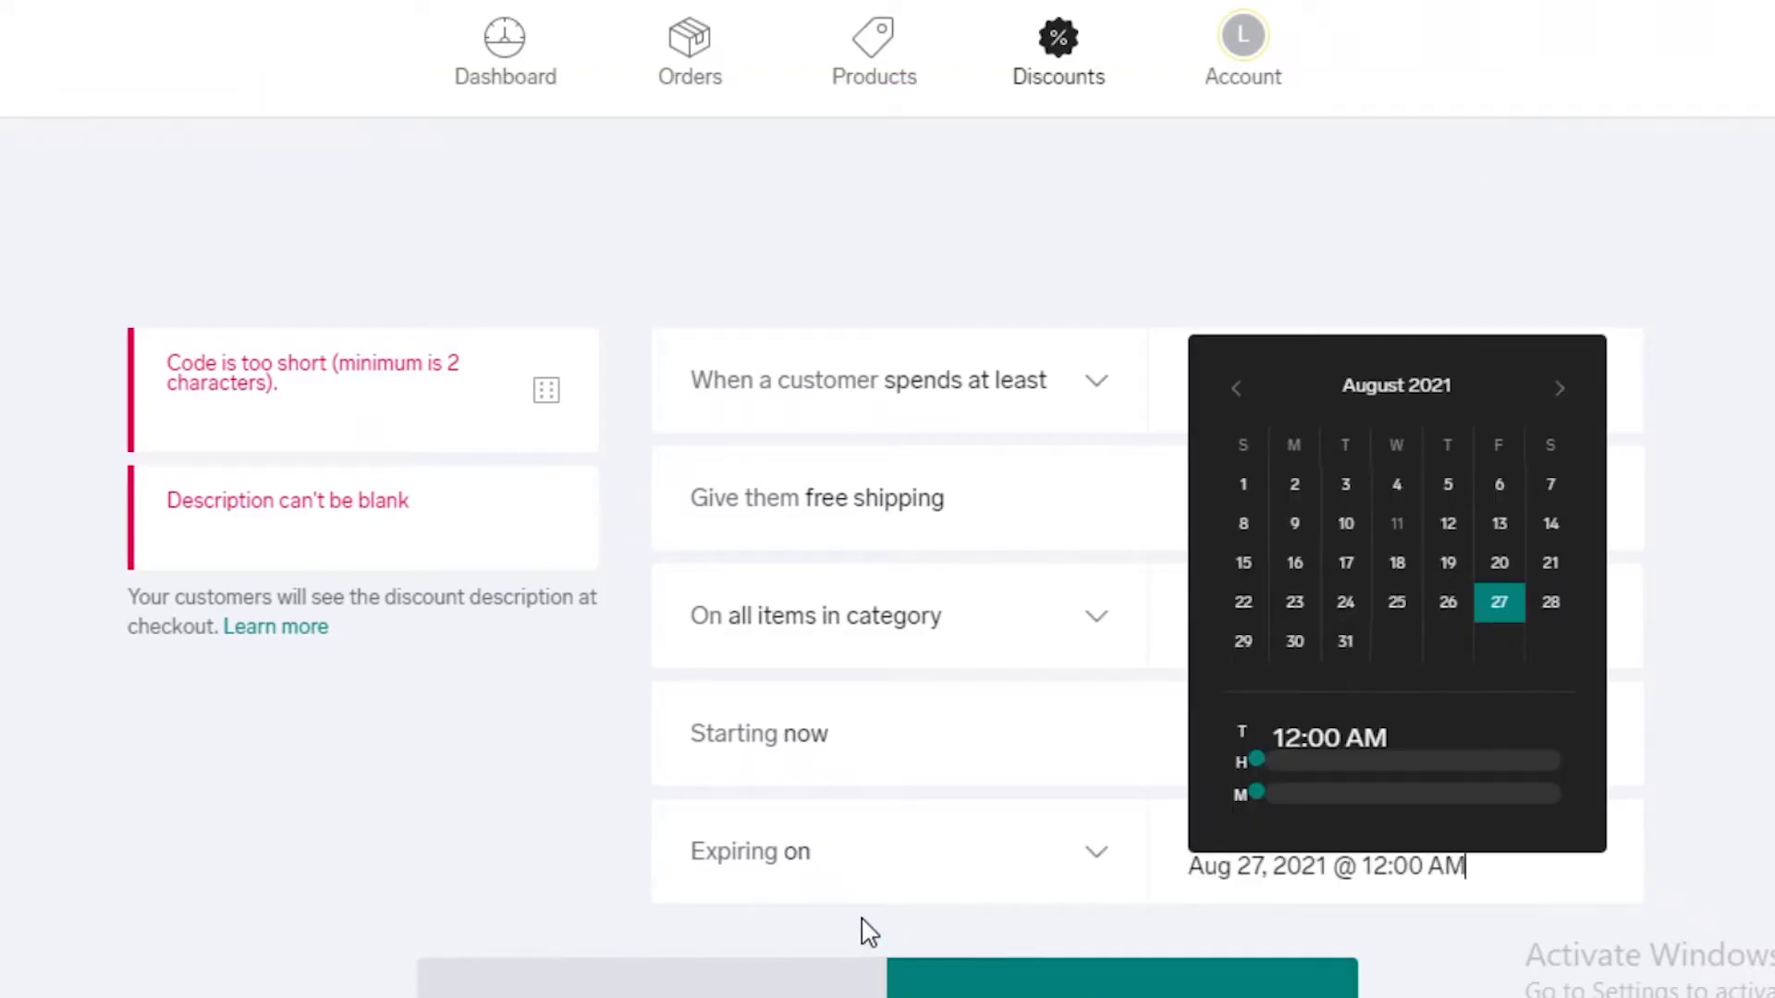
left_click(541, 876)
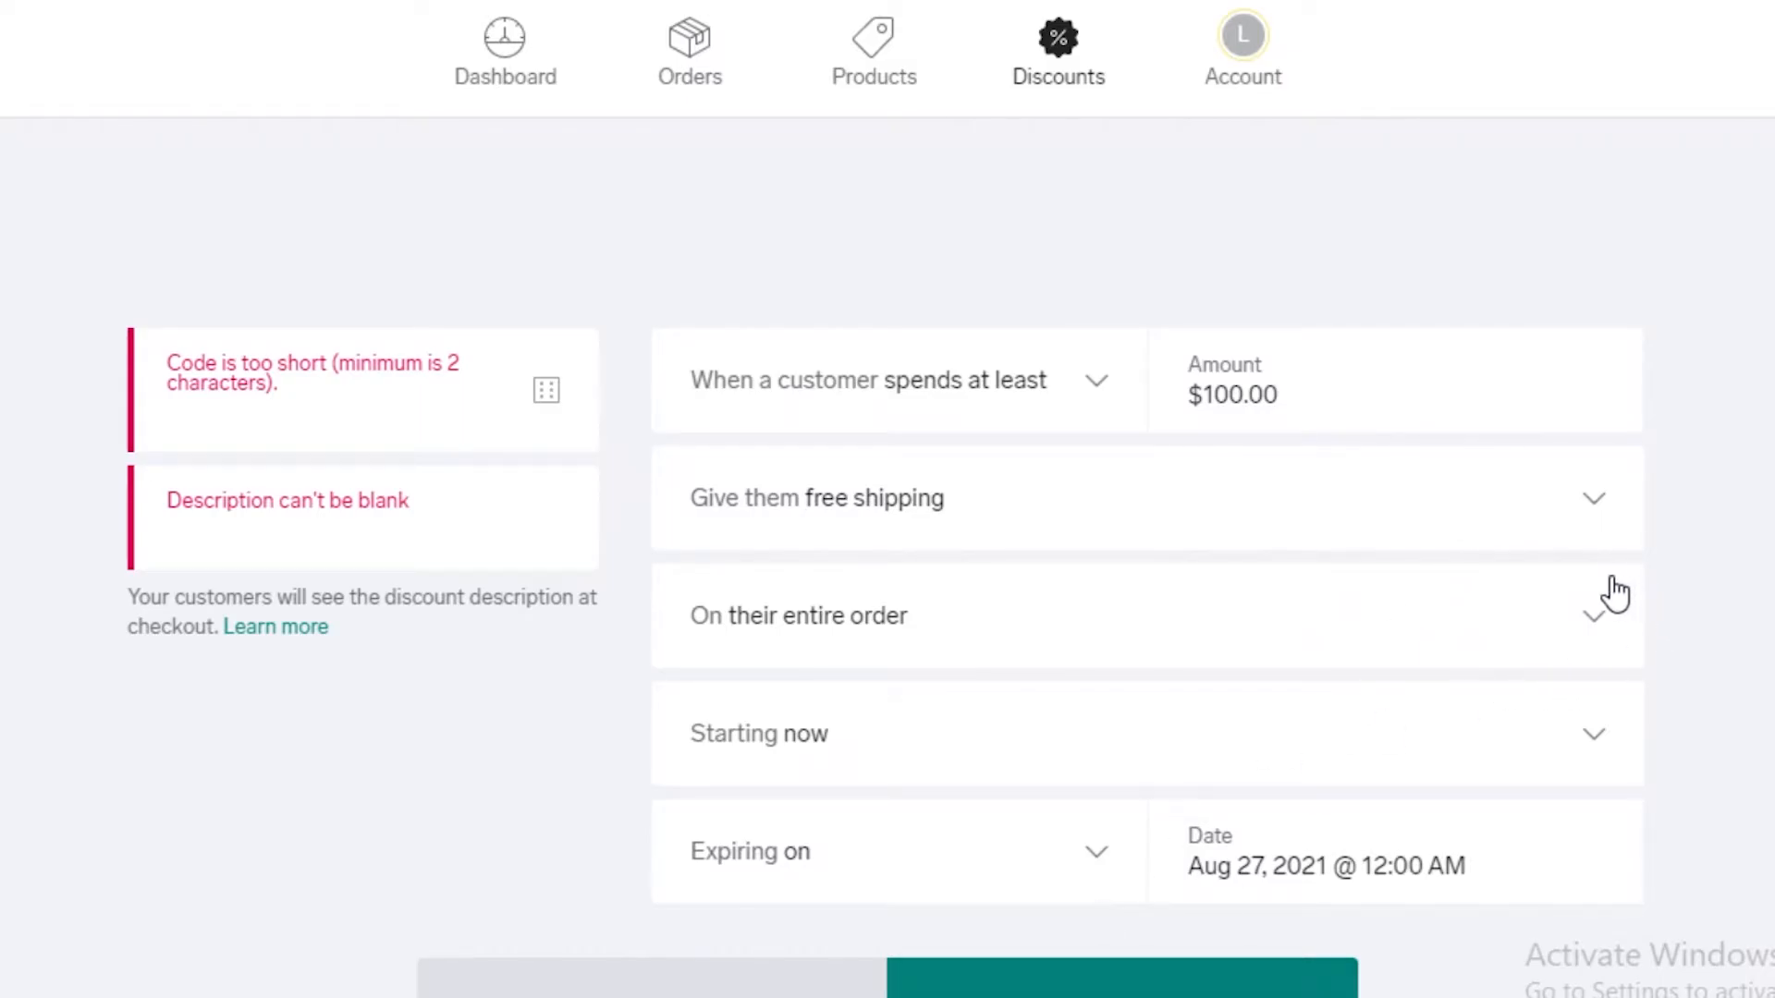
left_click(1466, 120)
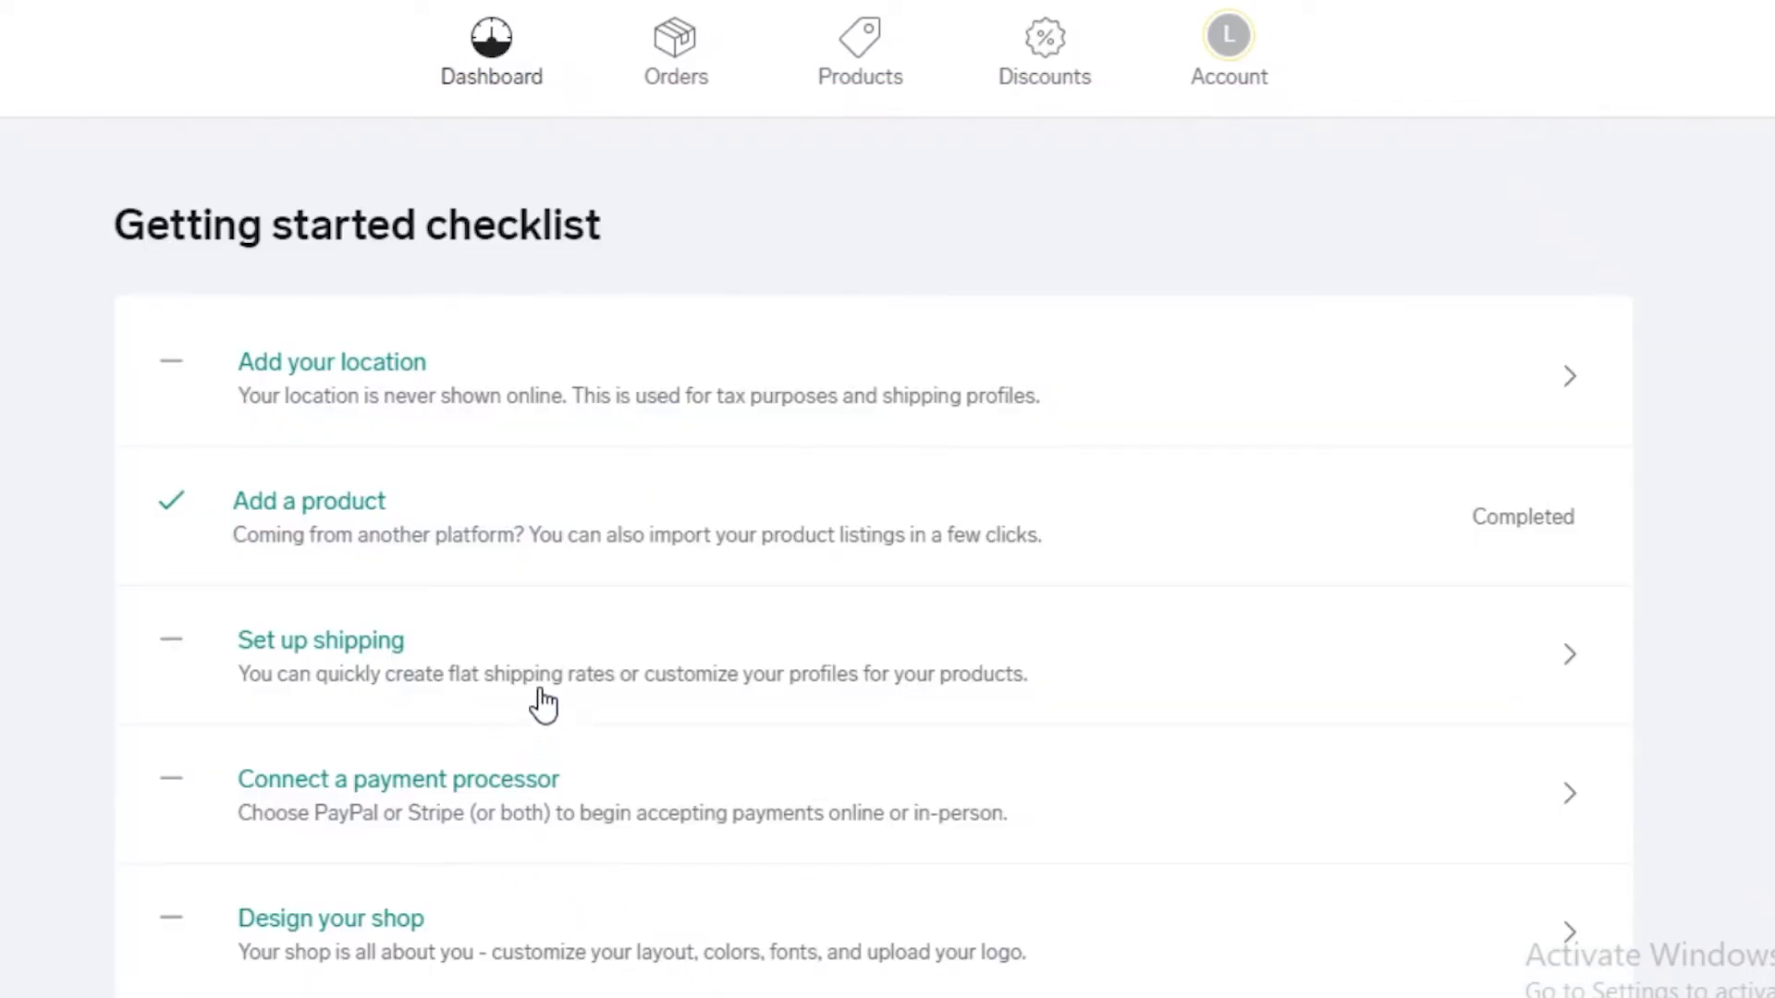
Open the shipping setup from the getting started checklist and examine the shipping profiles beta, default rates and product profile options.
scroll(520, 503, "down", 2)
scroll(545, 490, "up", 2)
scroll(562, 479, "down", 2)
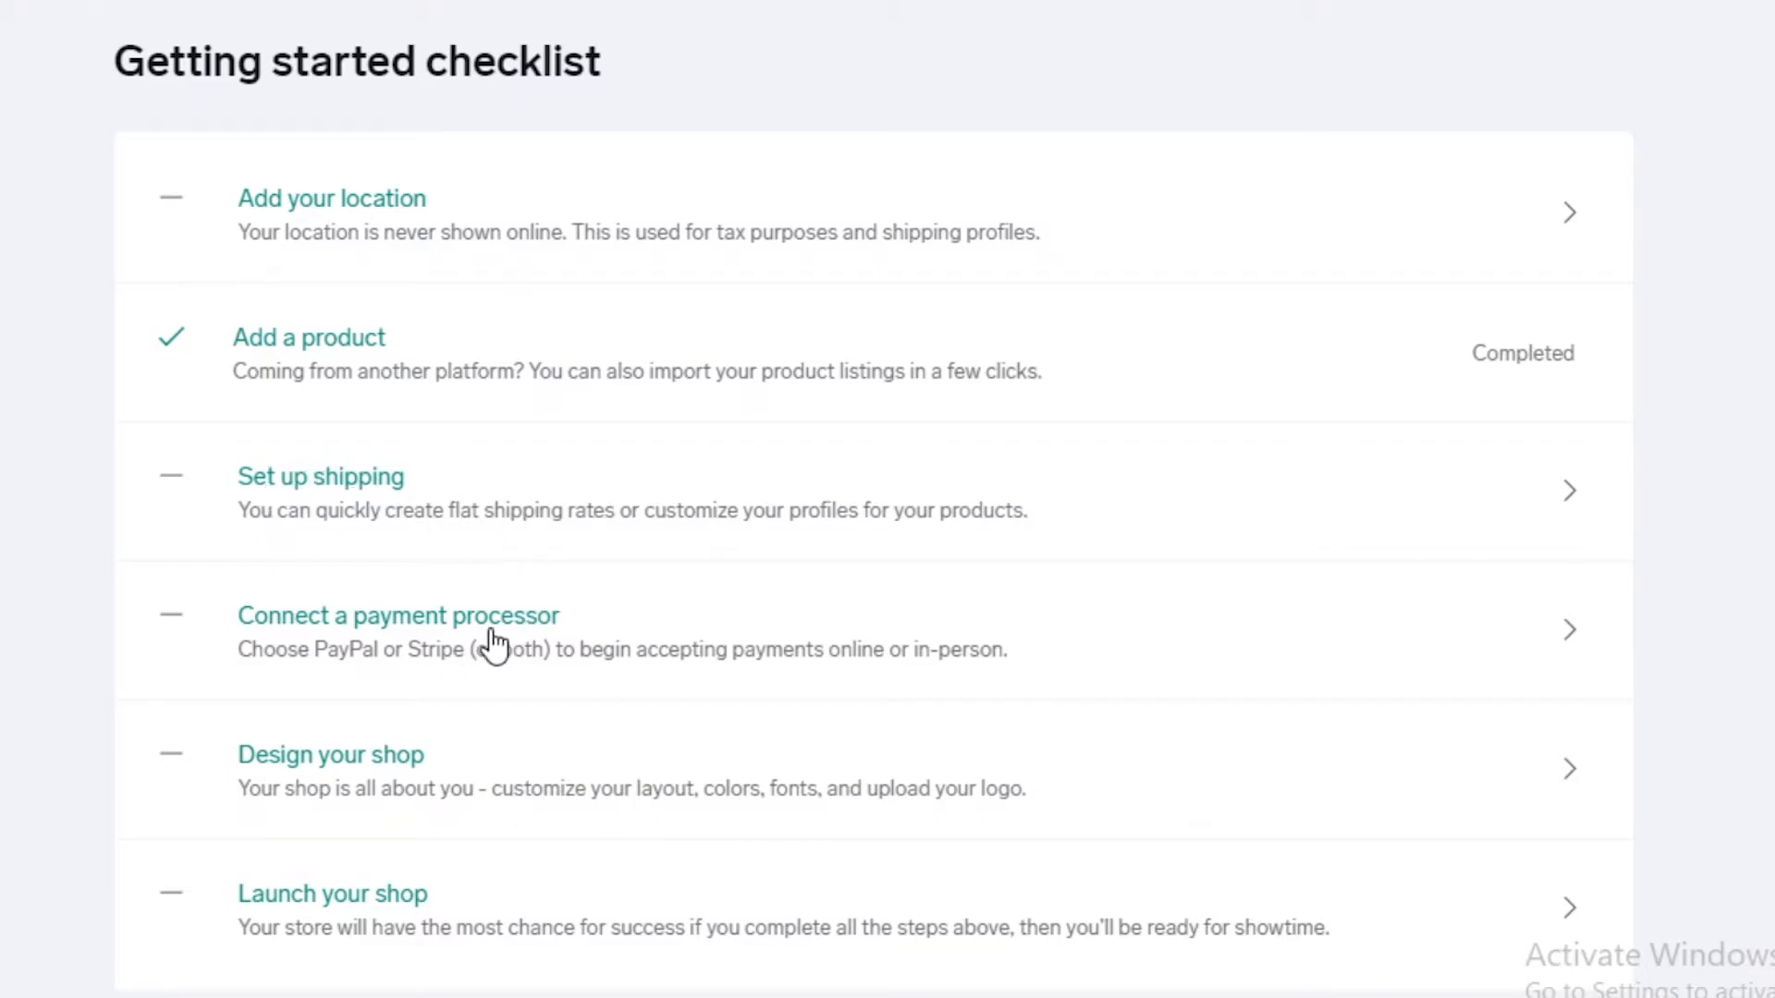
left_click(458, 538)
scroll(1109, 472, "down", 5)
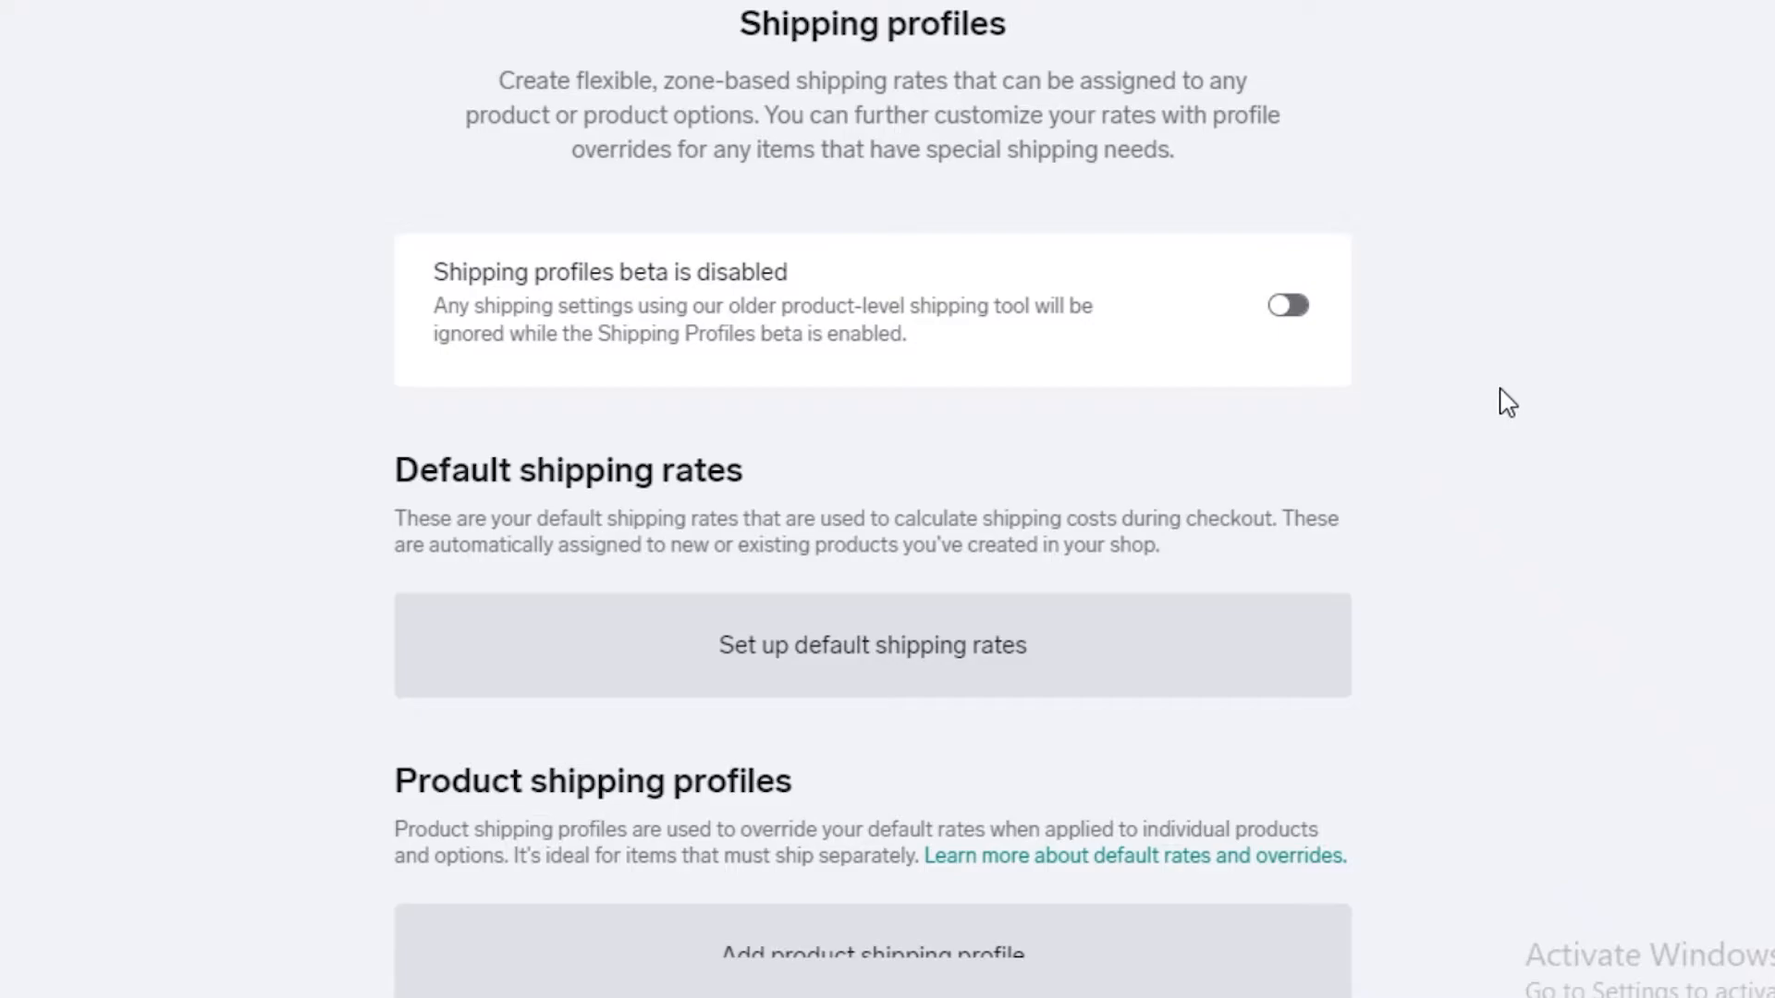
scroll(1488, 407, "down", 3)
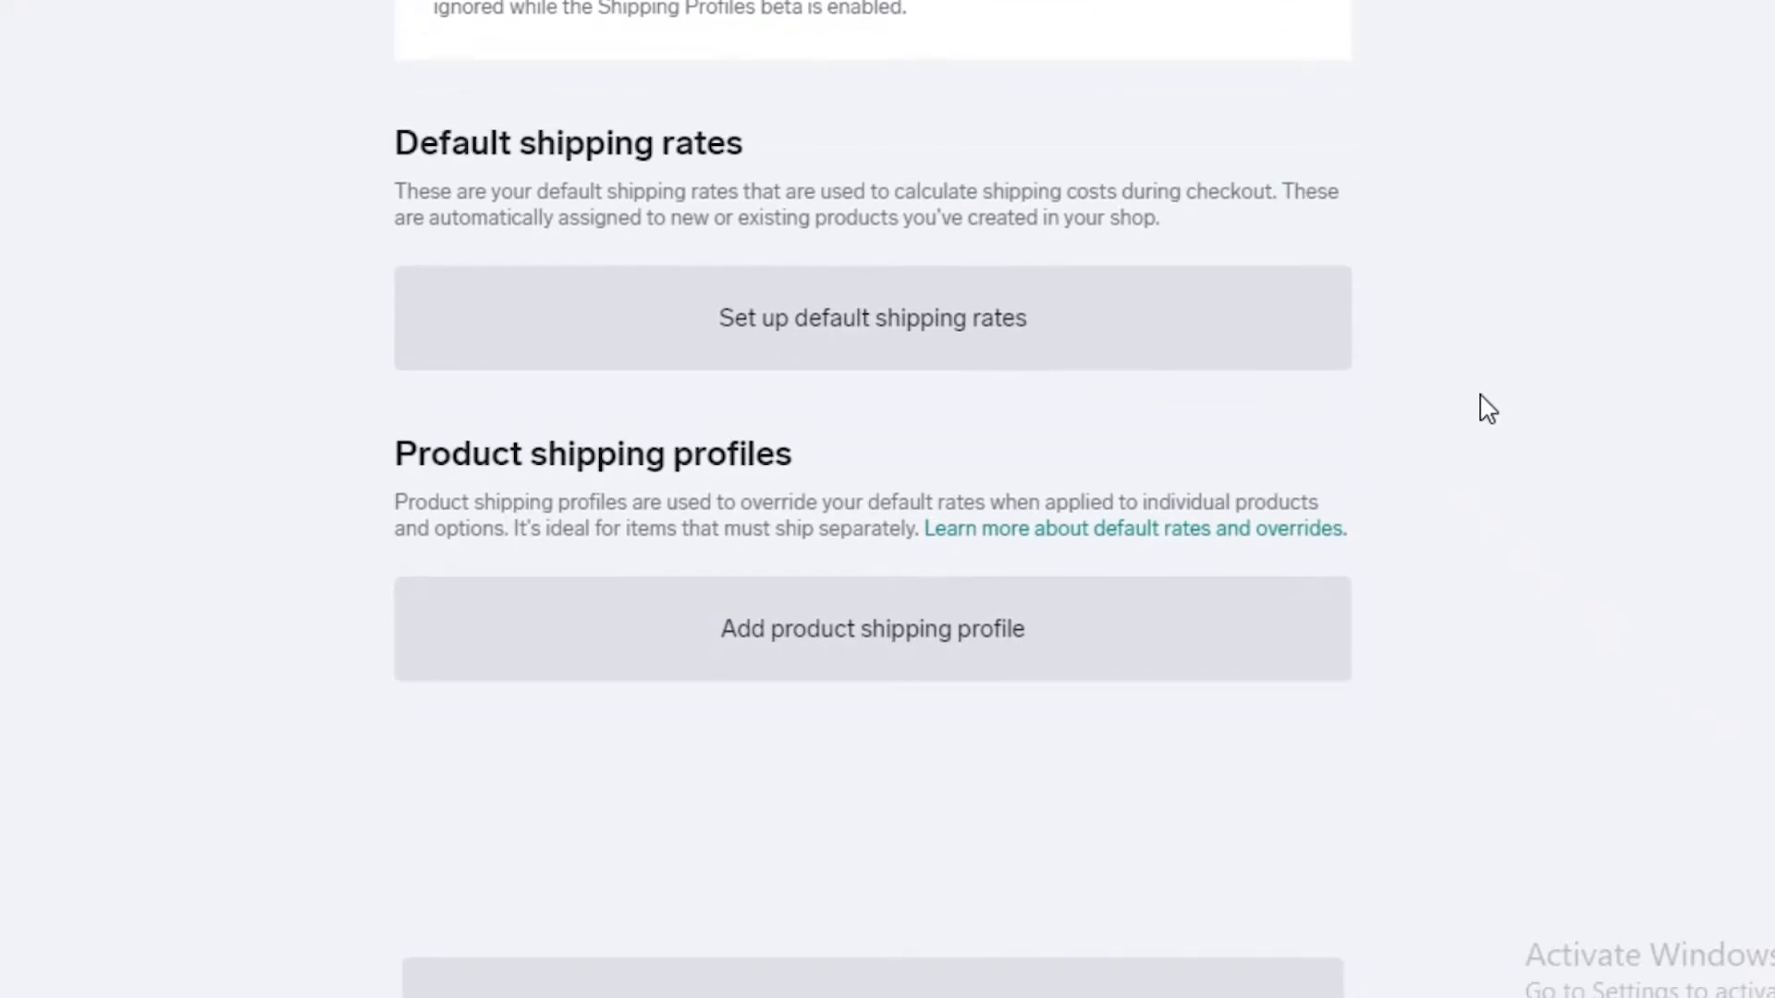
scroll(1493, 429, "up", 2)
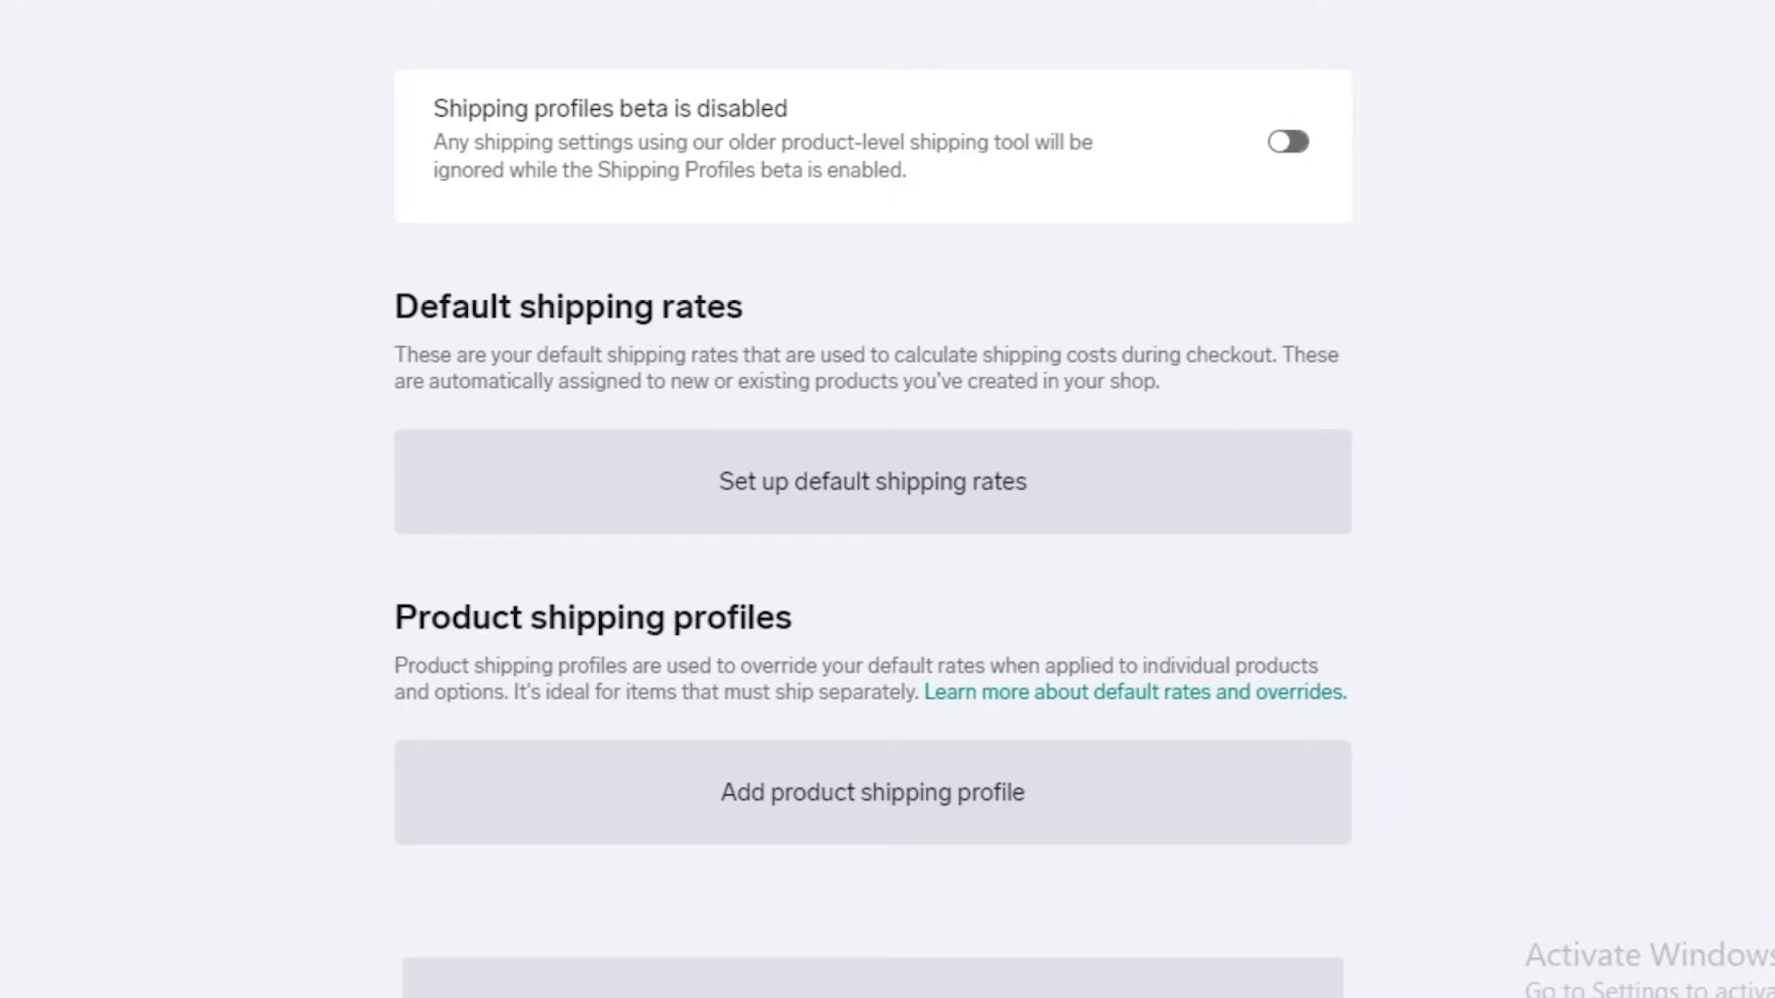
scroll(1668, 349, "down", 2)
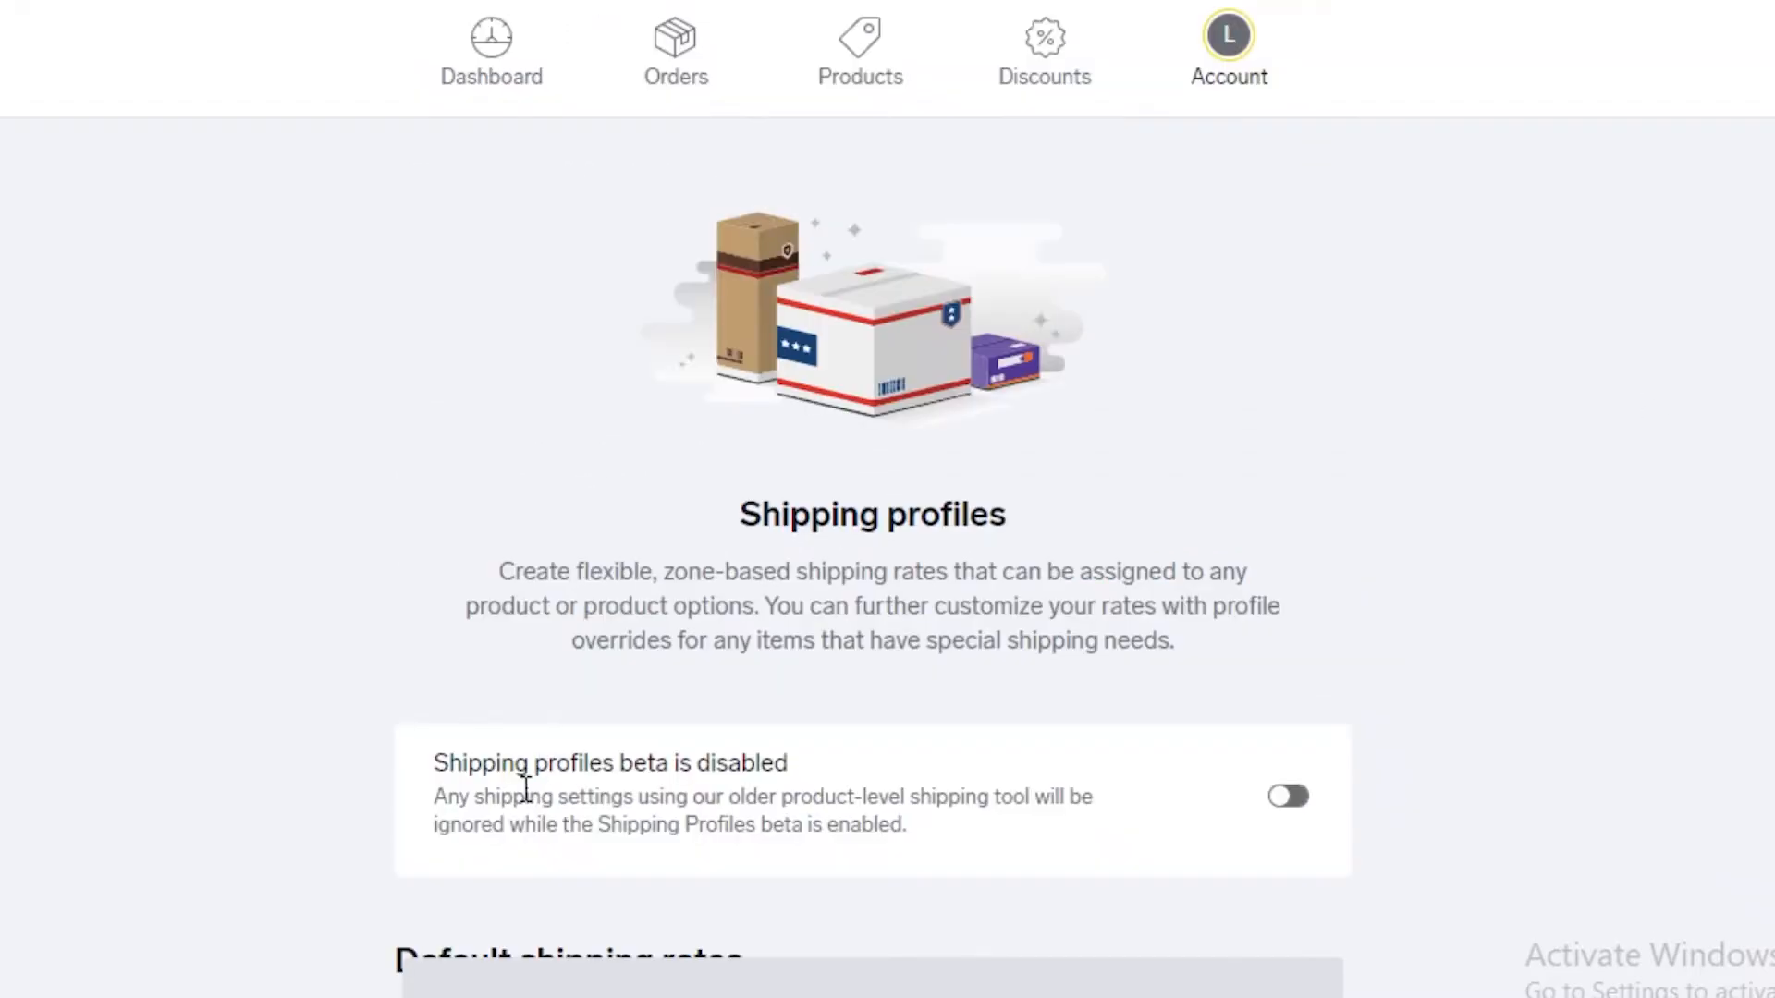
scroll(389, 775, "down", 4)
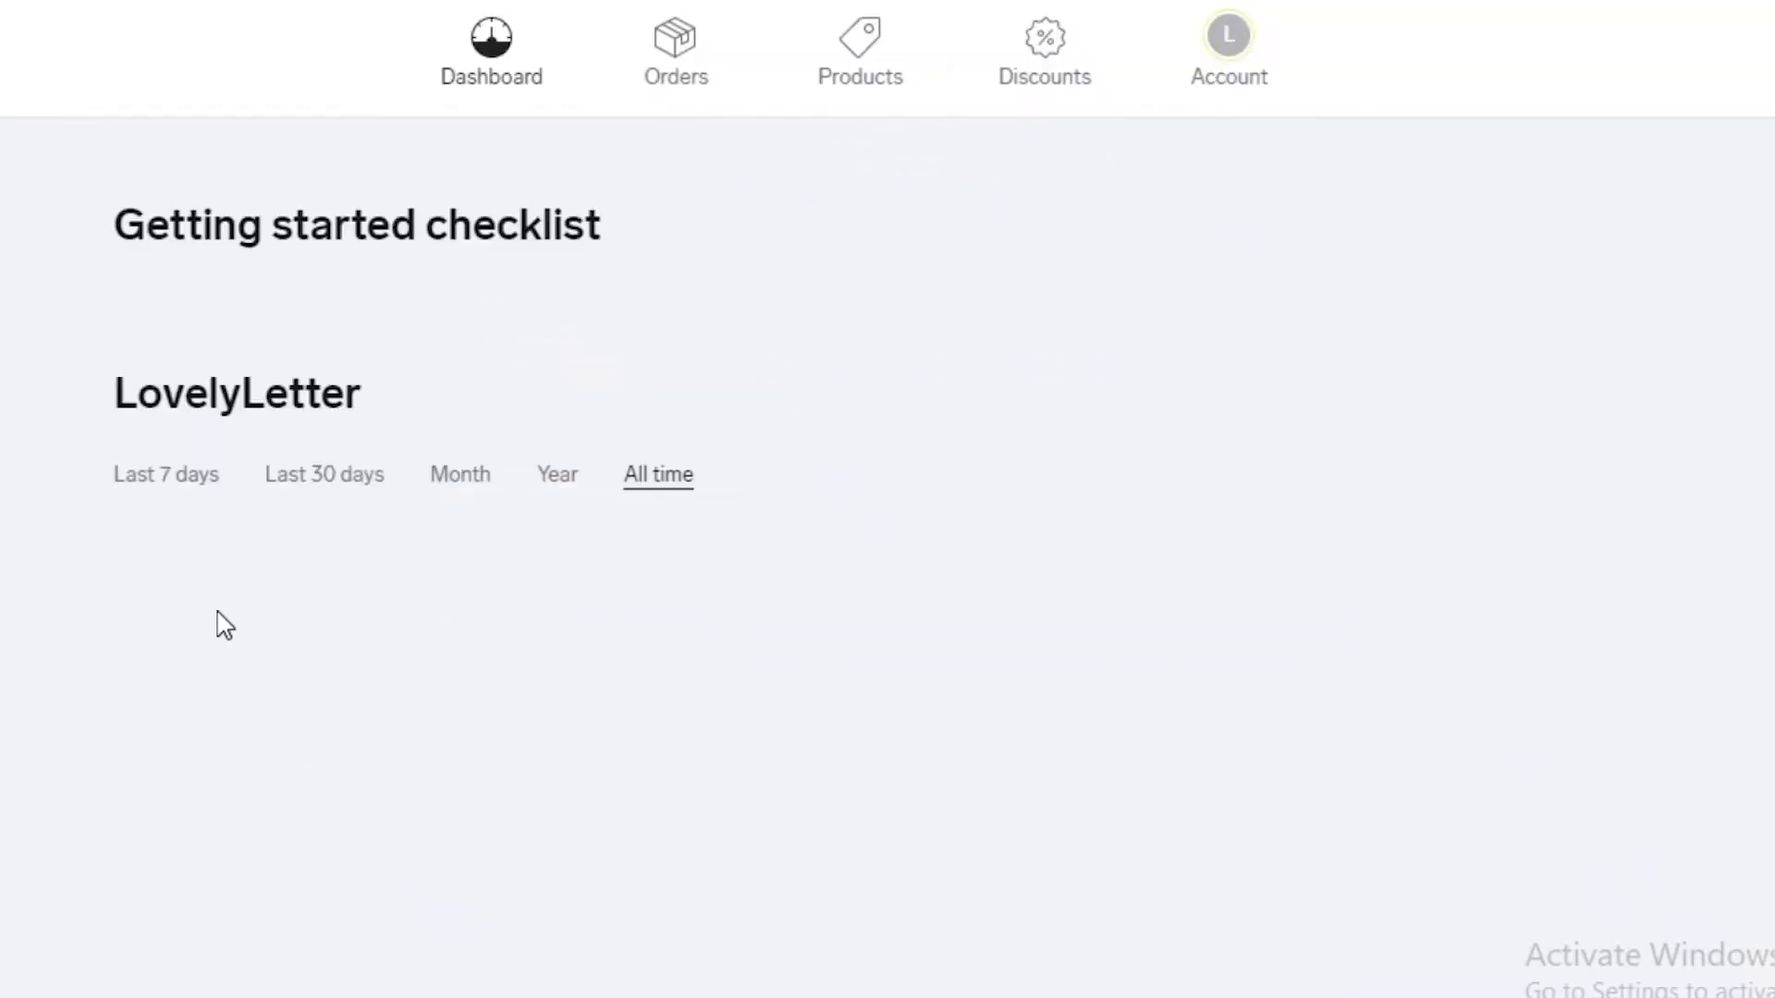
Open the shop design editor from the dashboard and apply the Foundry theme to the shop.
scroll(174, 654, "down", 10)
scroll(310, 427, "up", 2)
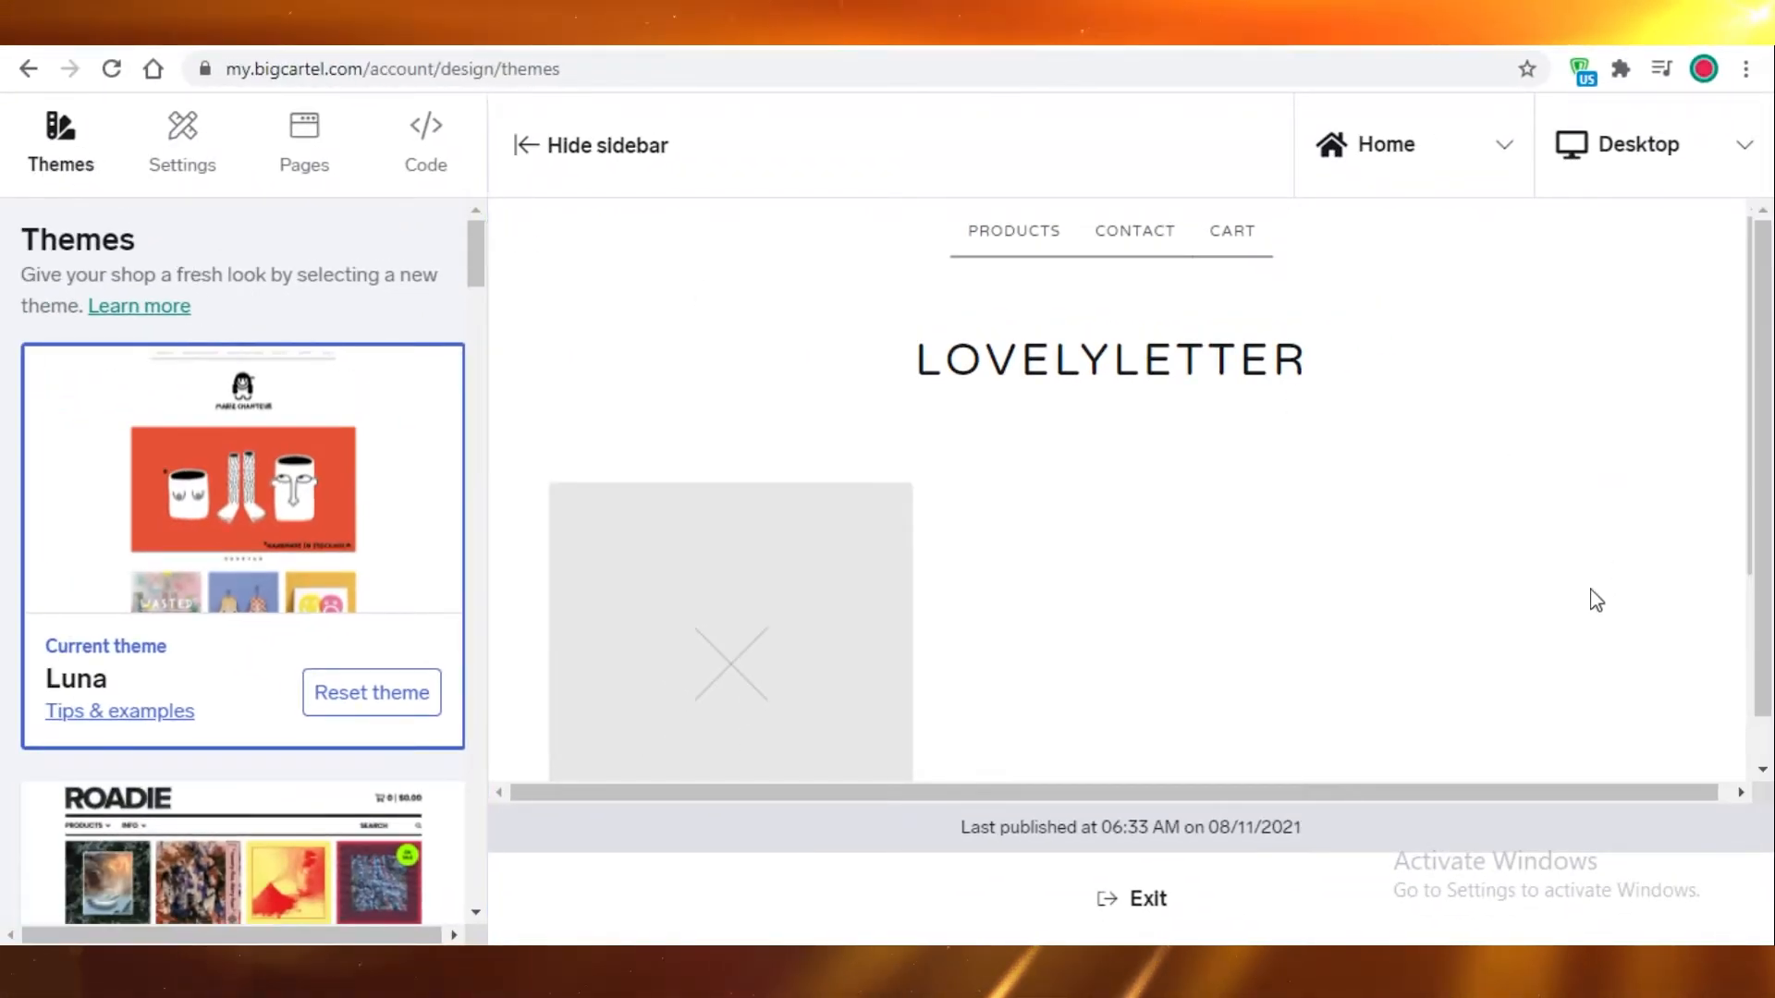
scroll(317, 273, "down", 15)
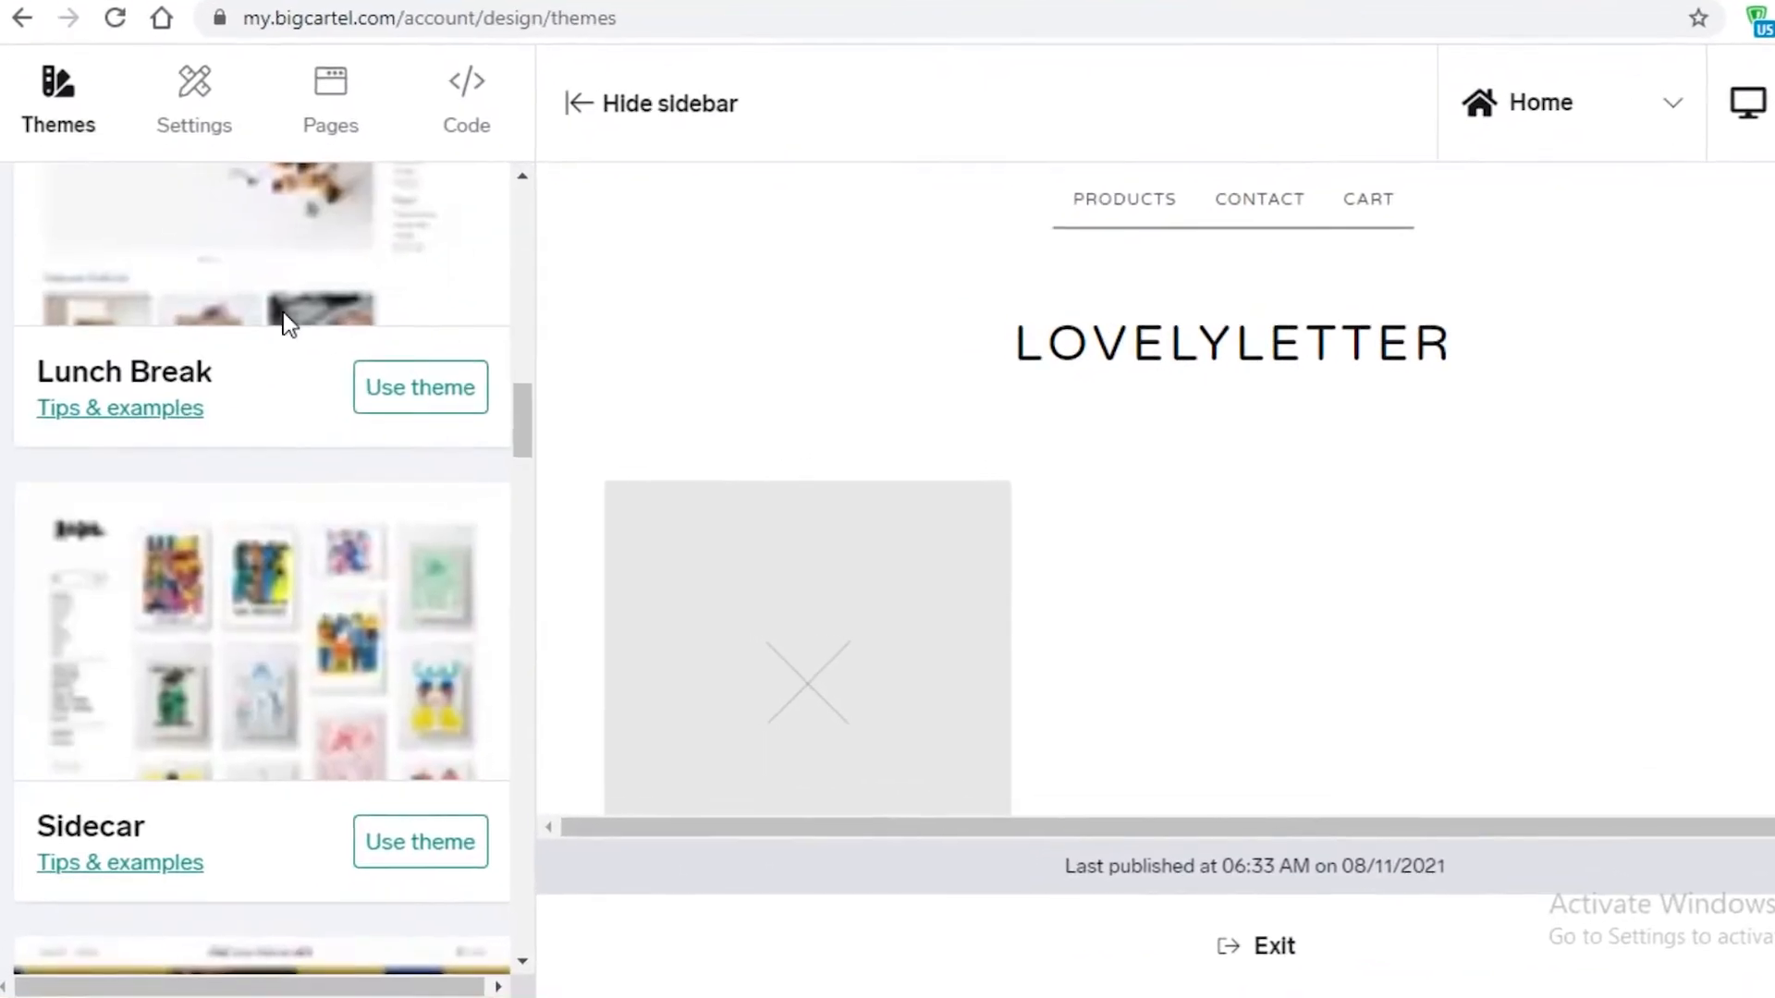
scroll(222, 675, "down", 12)
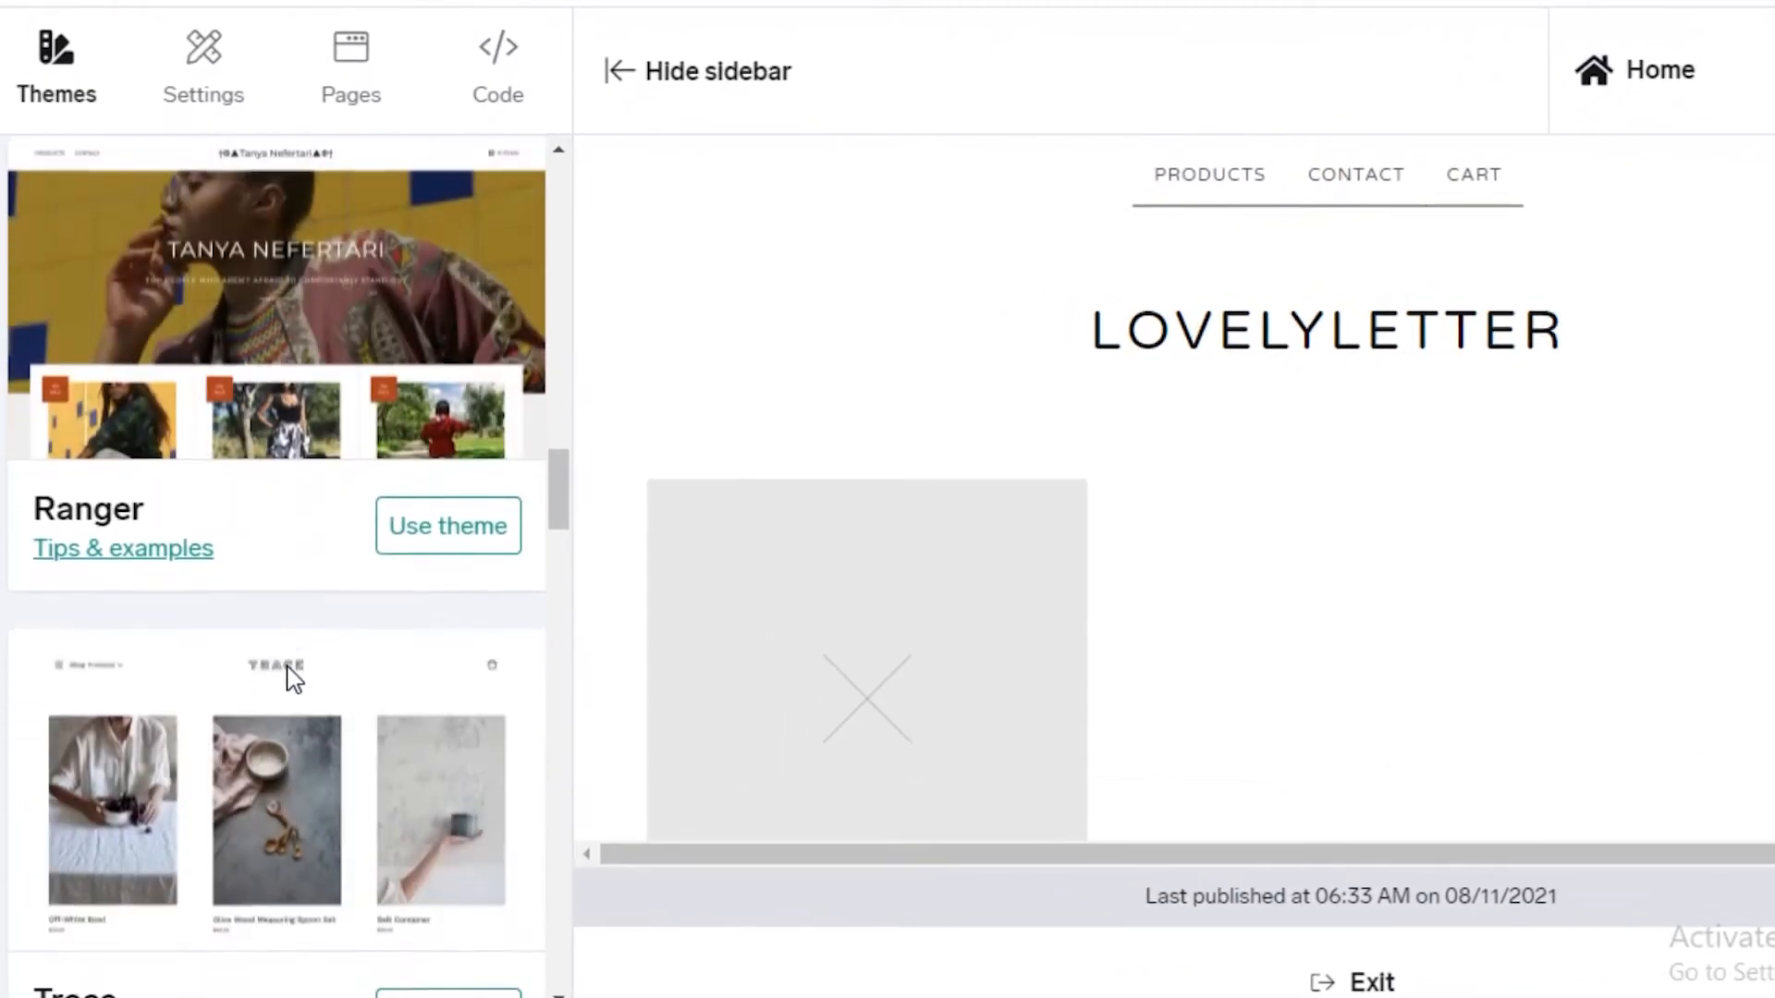
scroll(282, 172, "up", 6)
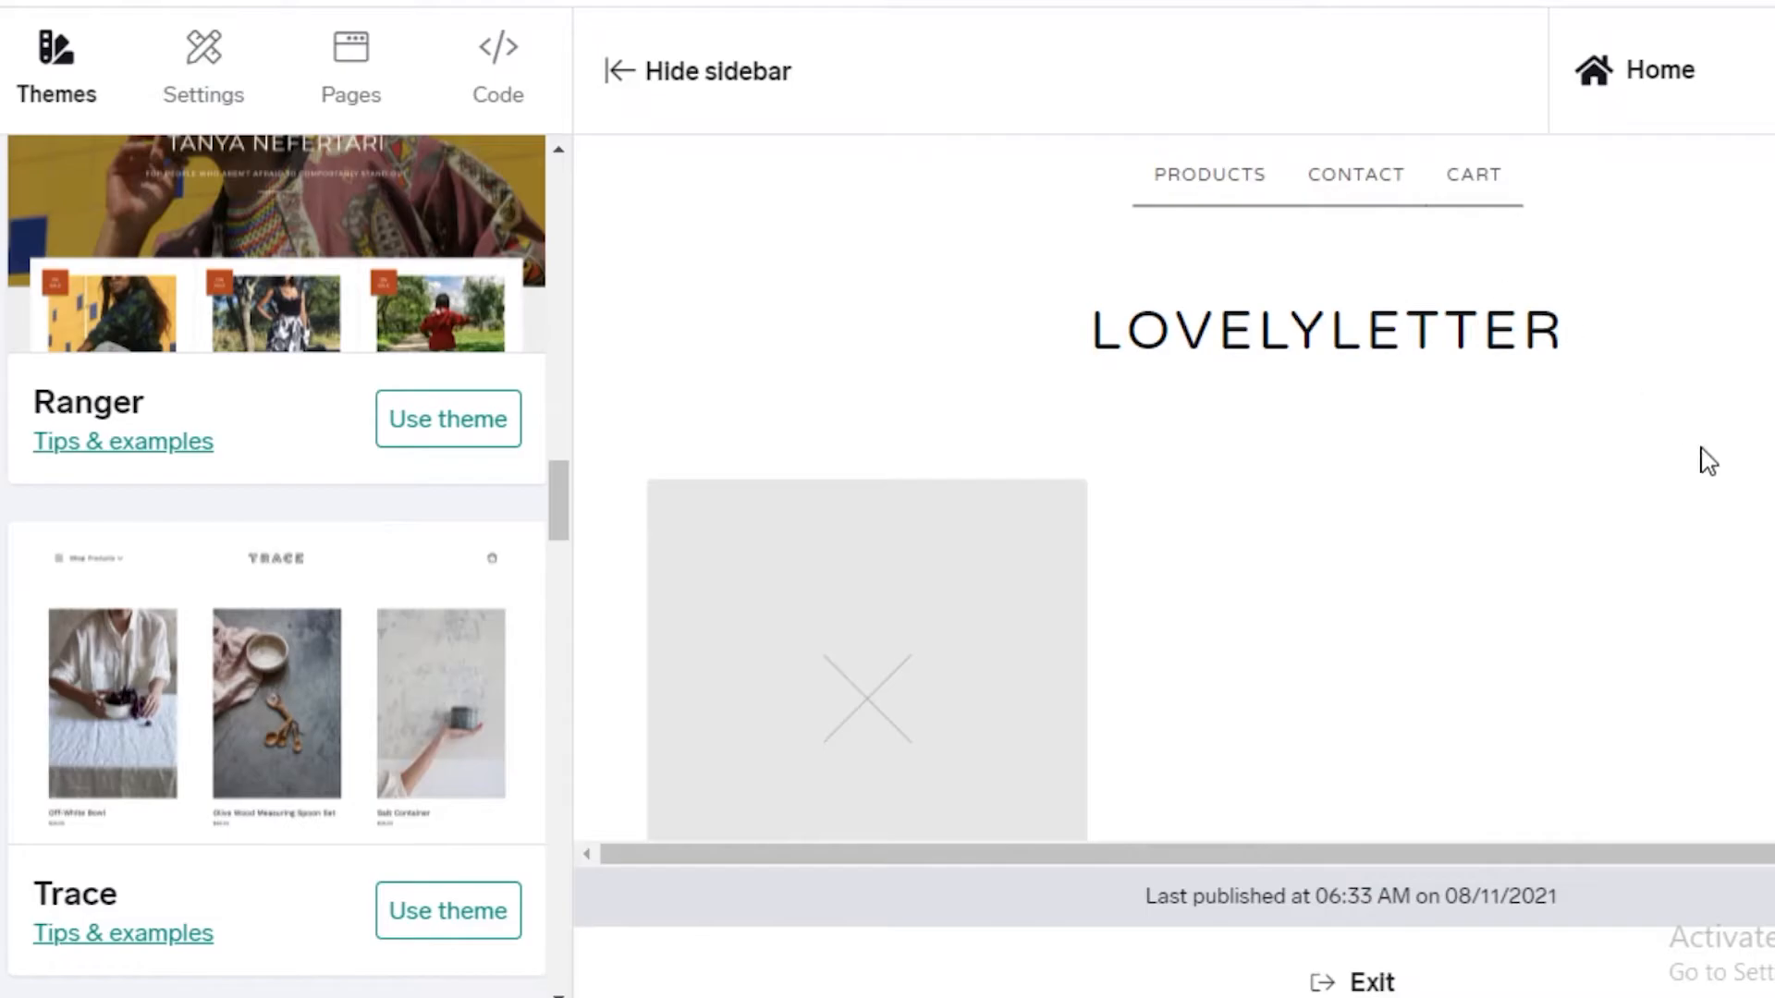
scroll(626, 669, "down", 3)
scroll(494, 535, "down", 6)
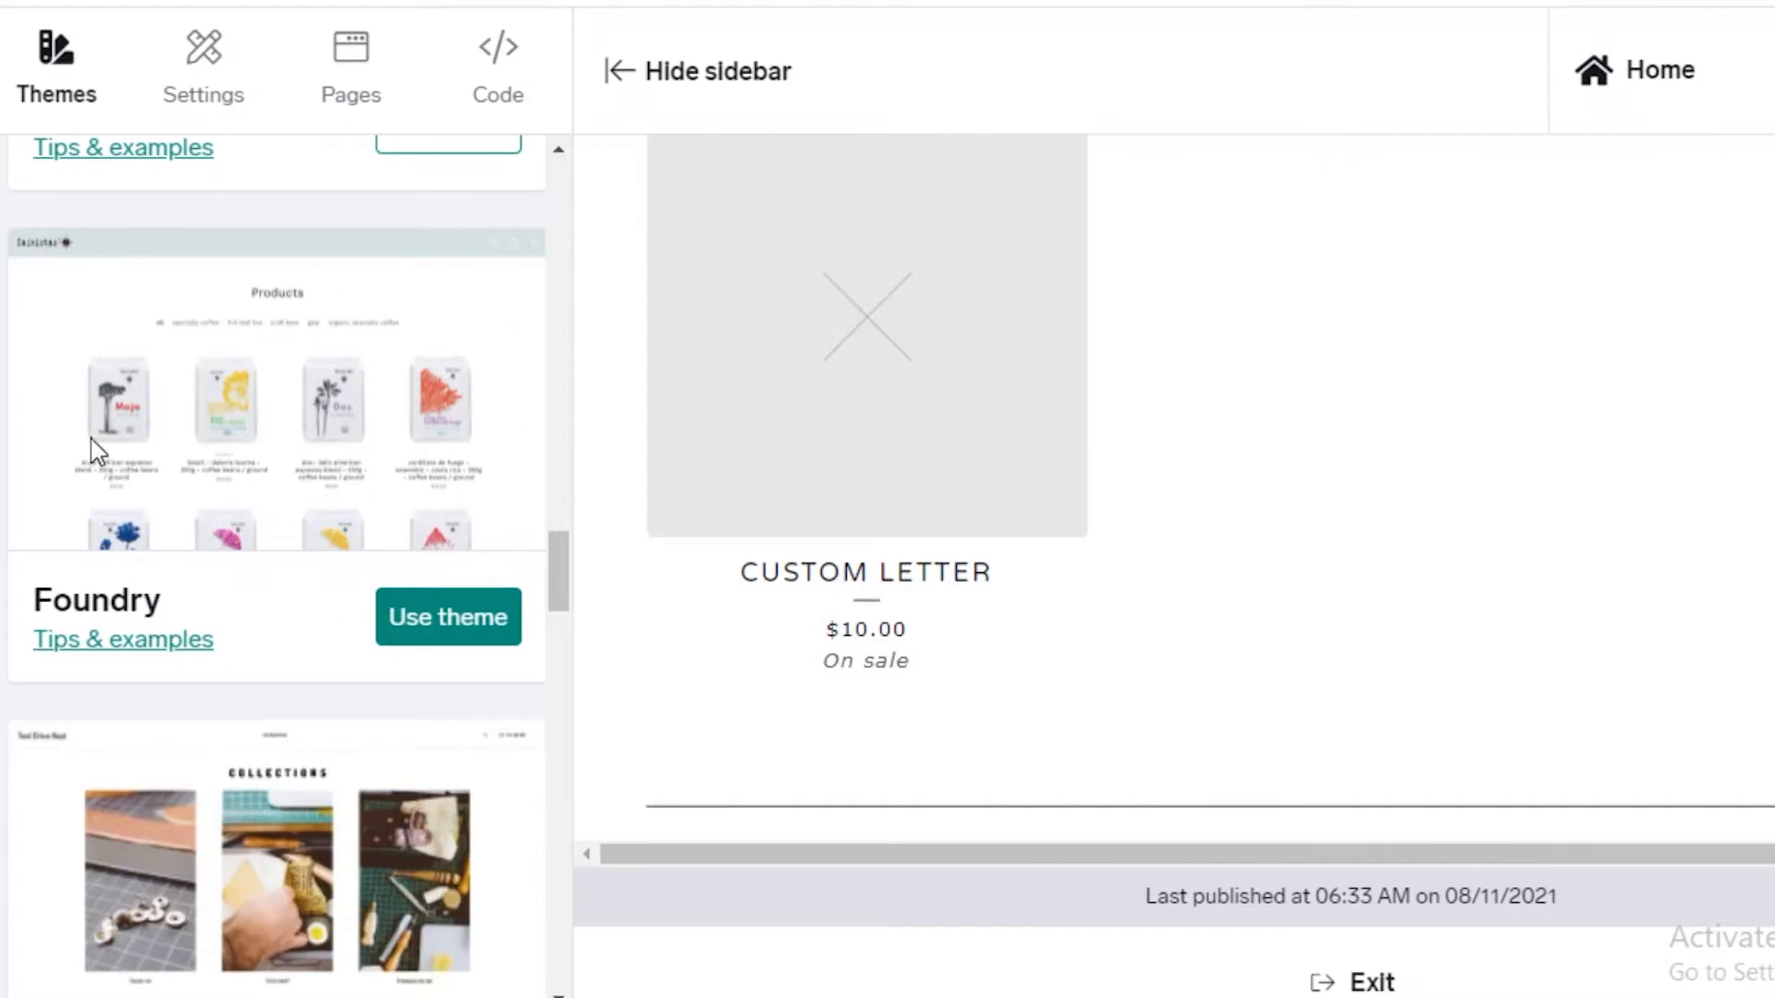
left_click(429, 618)
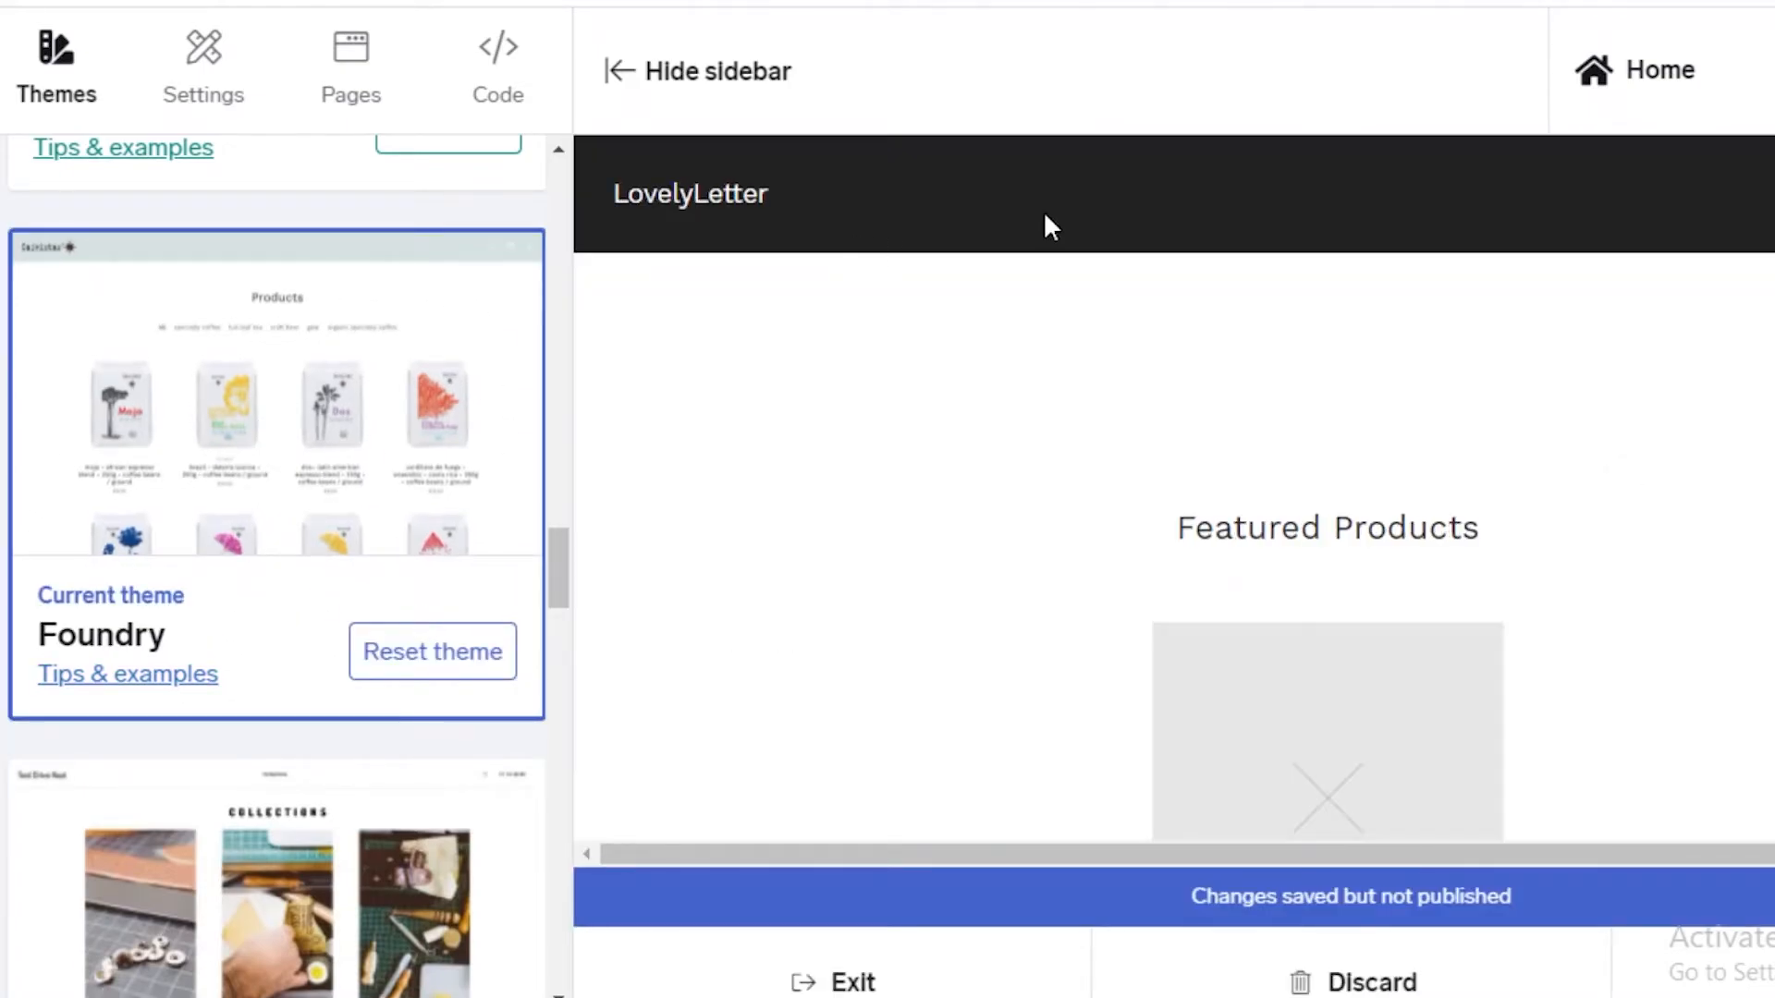
Upload 715c7b7d605d11c7abb7c07481c7adcc from Downloads as the shop's welcome image in the theme settings.
scroll(415, 305, "up", 12)
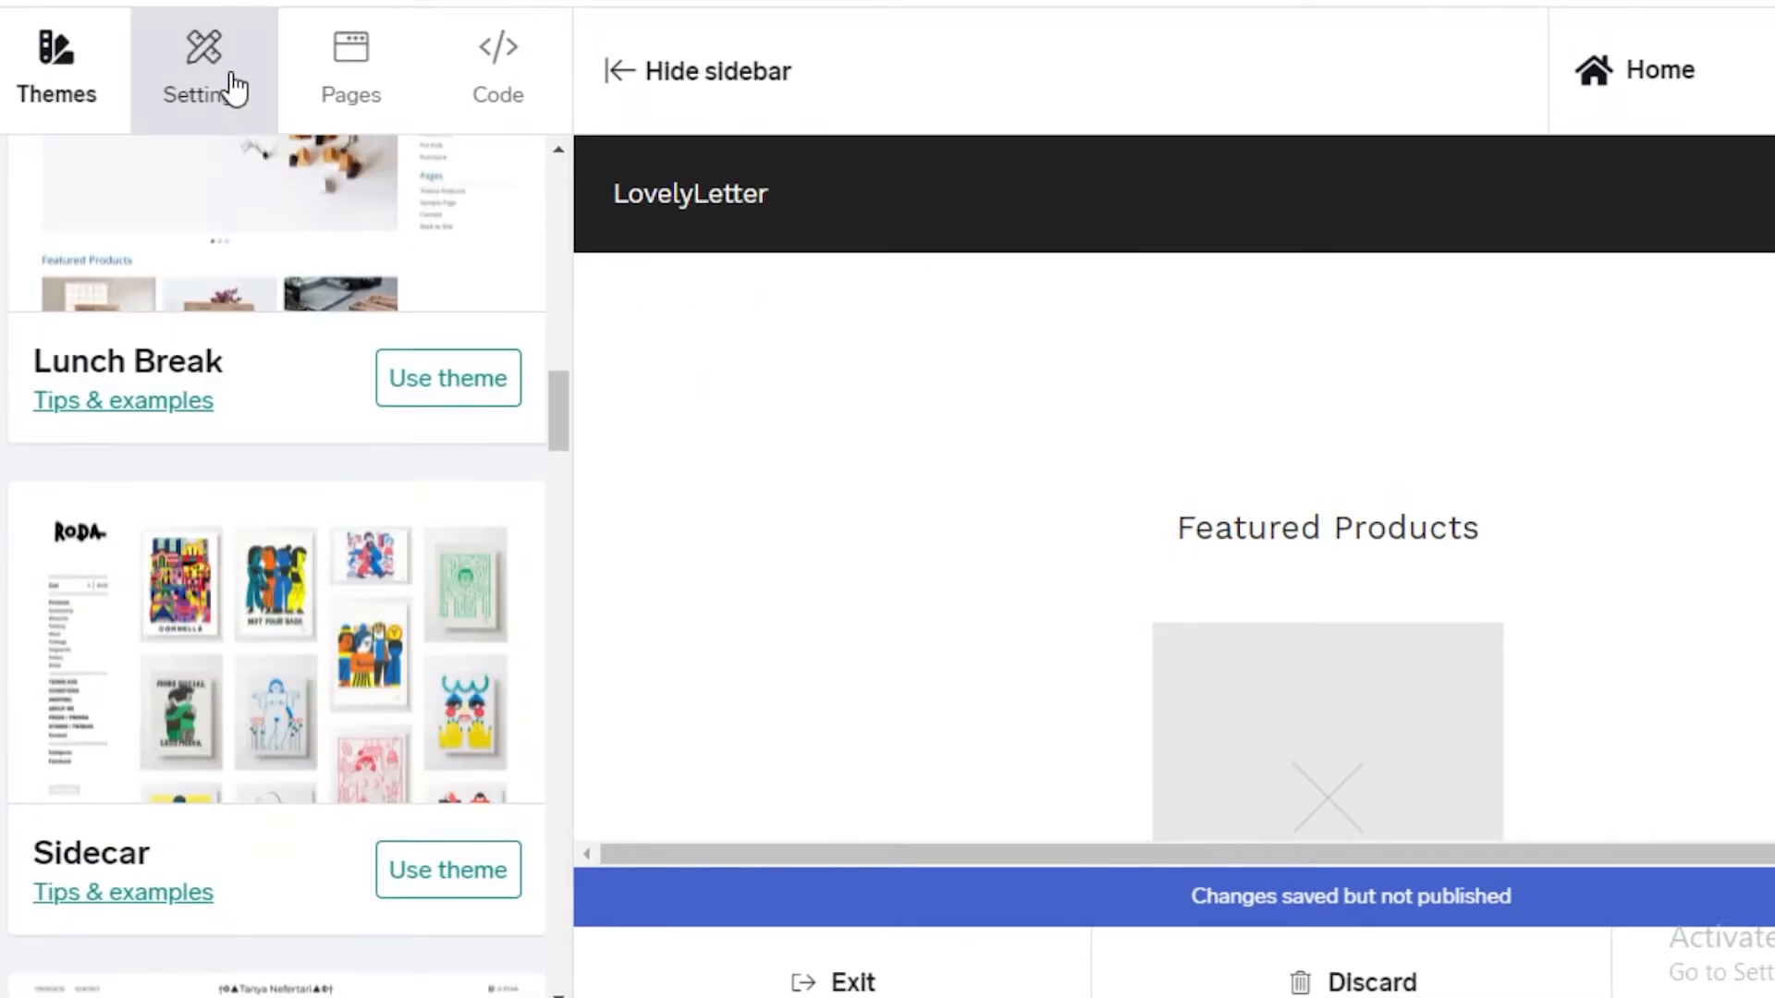
left_click(203, 69)
scroll(497, 413, "up", 5)
scroll(136, 349, "up", 10)
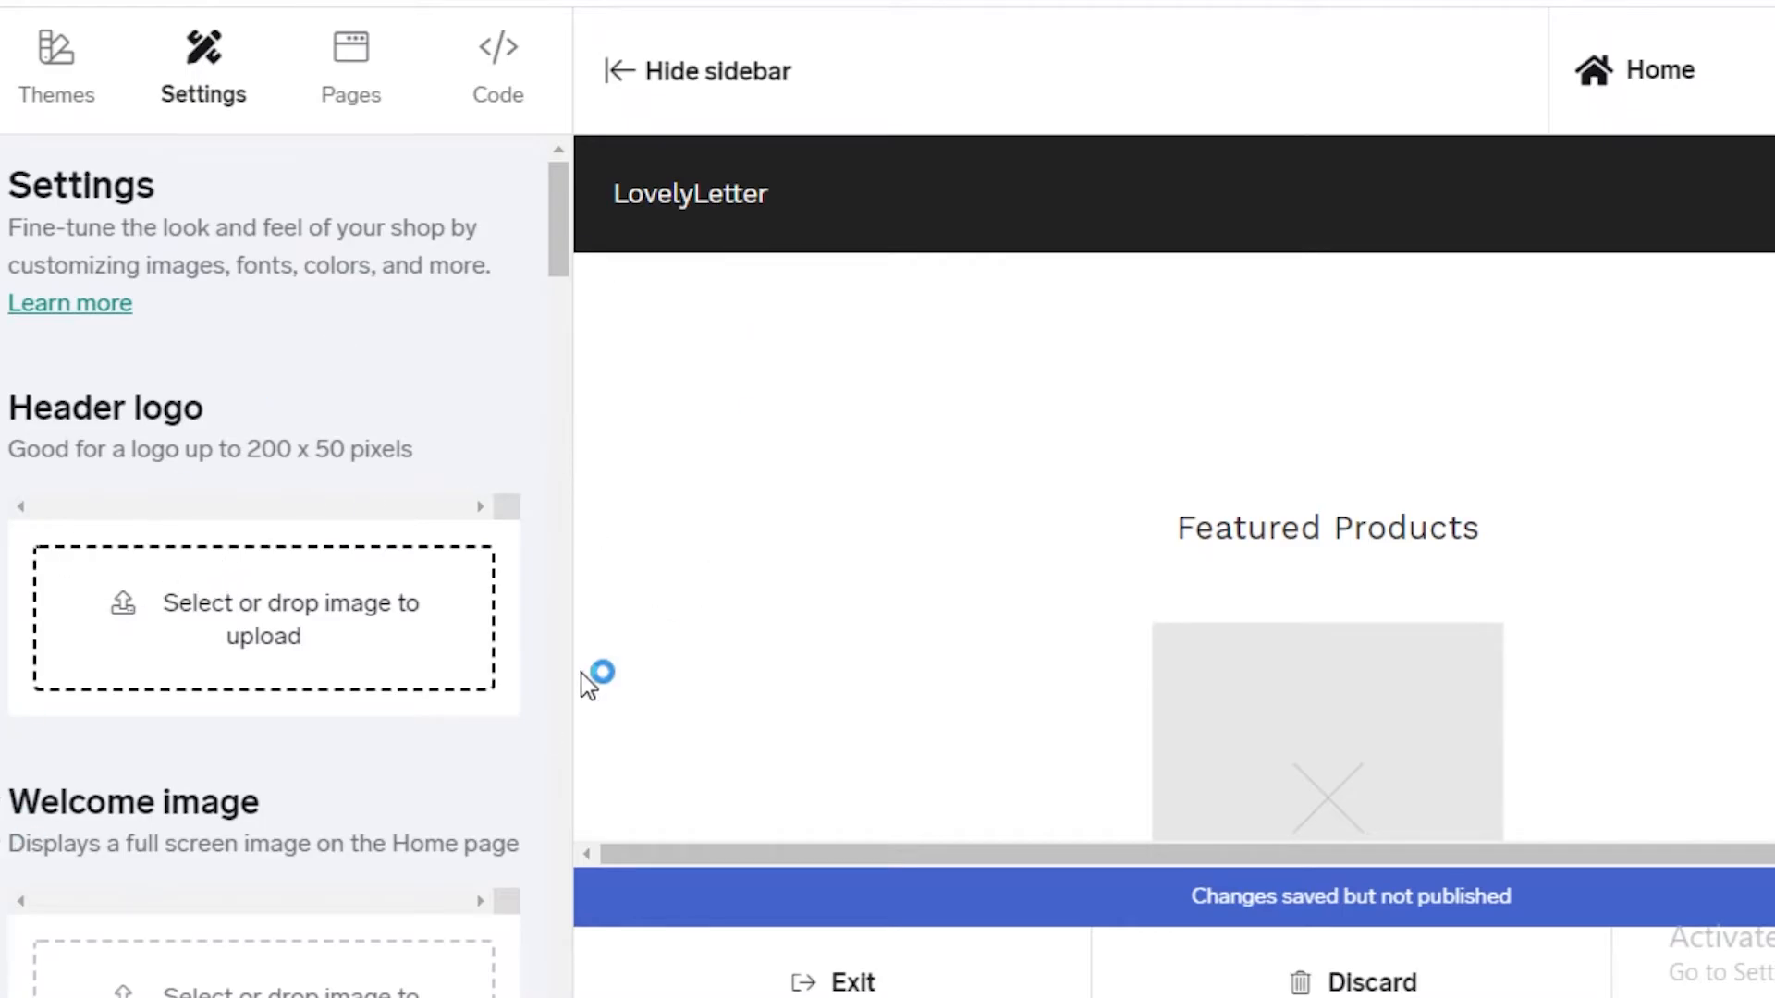
scroll(314, 681, "down", 3)
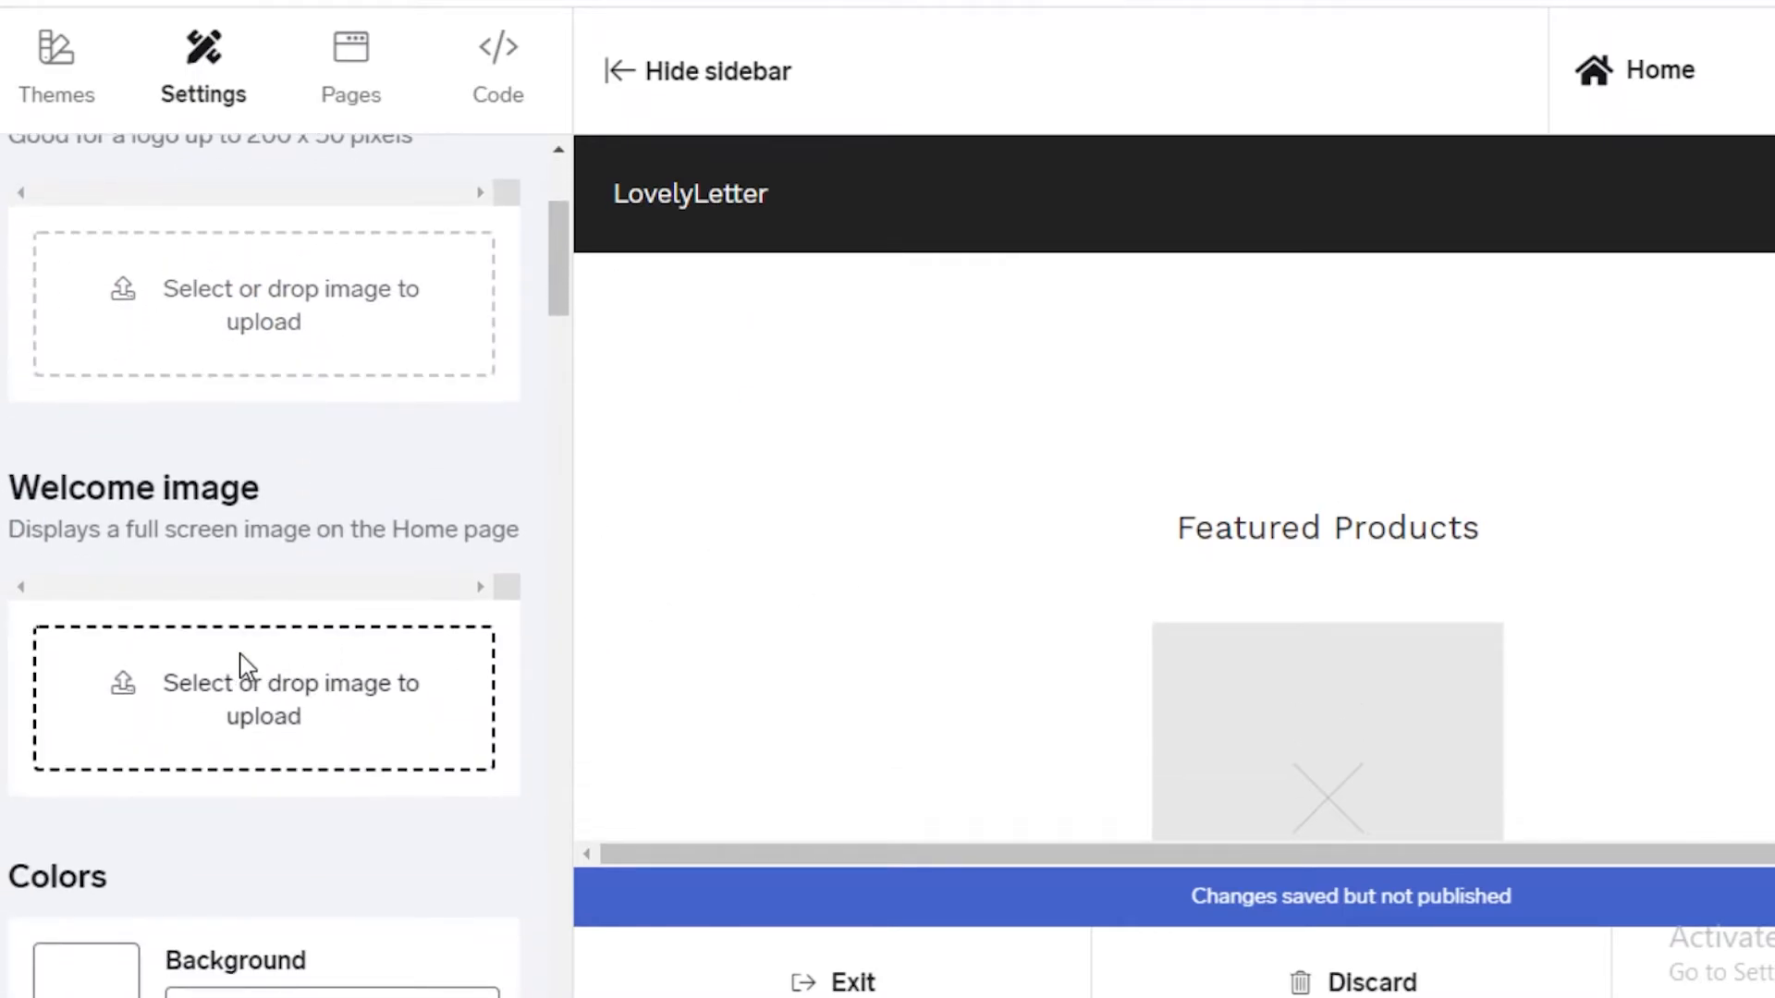
left_click(203, 715)
left_click(116, 291)
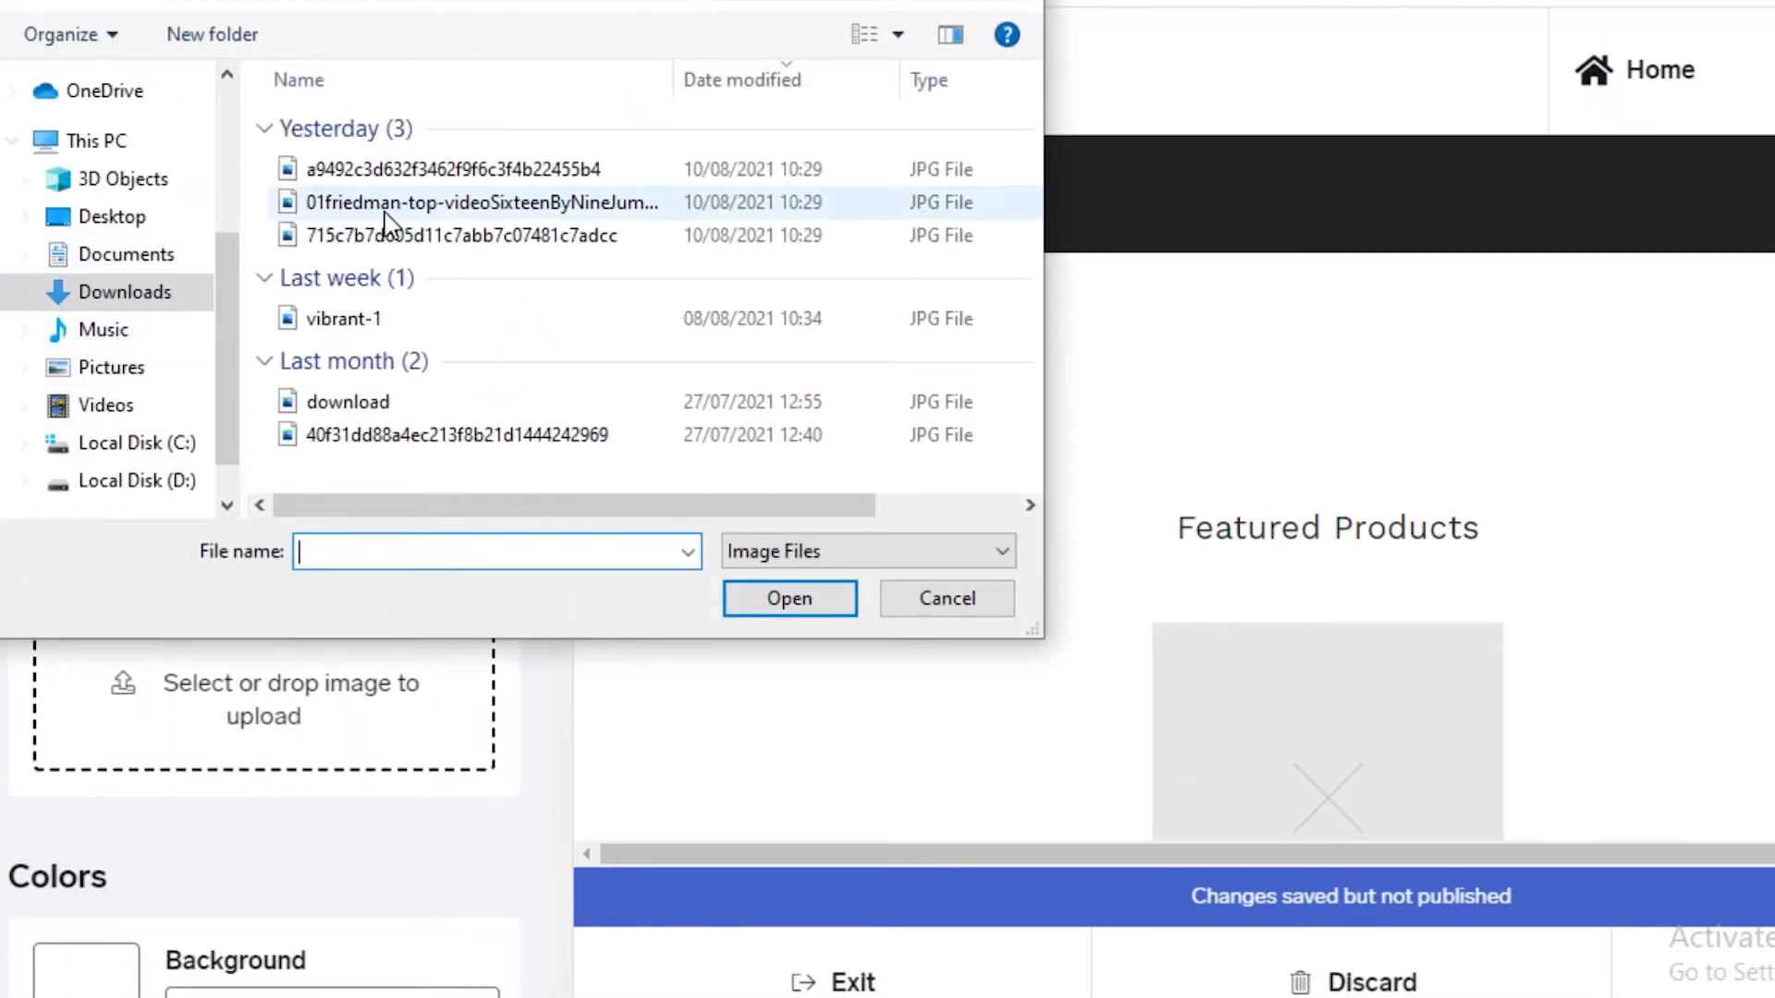
double_click(396, 242)
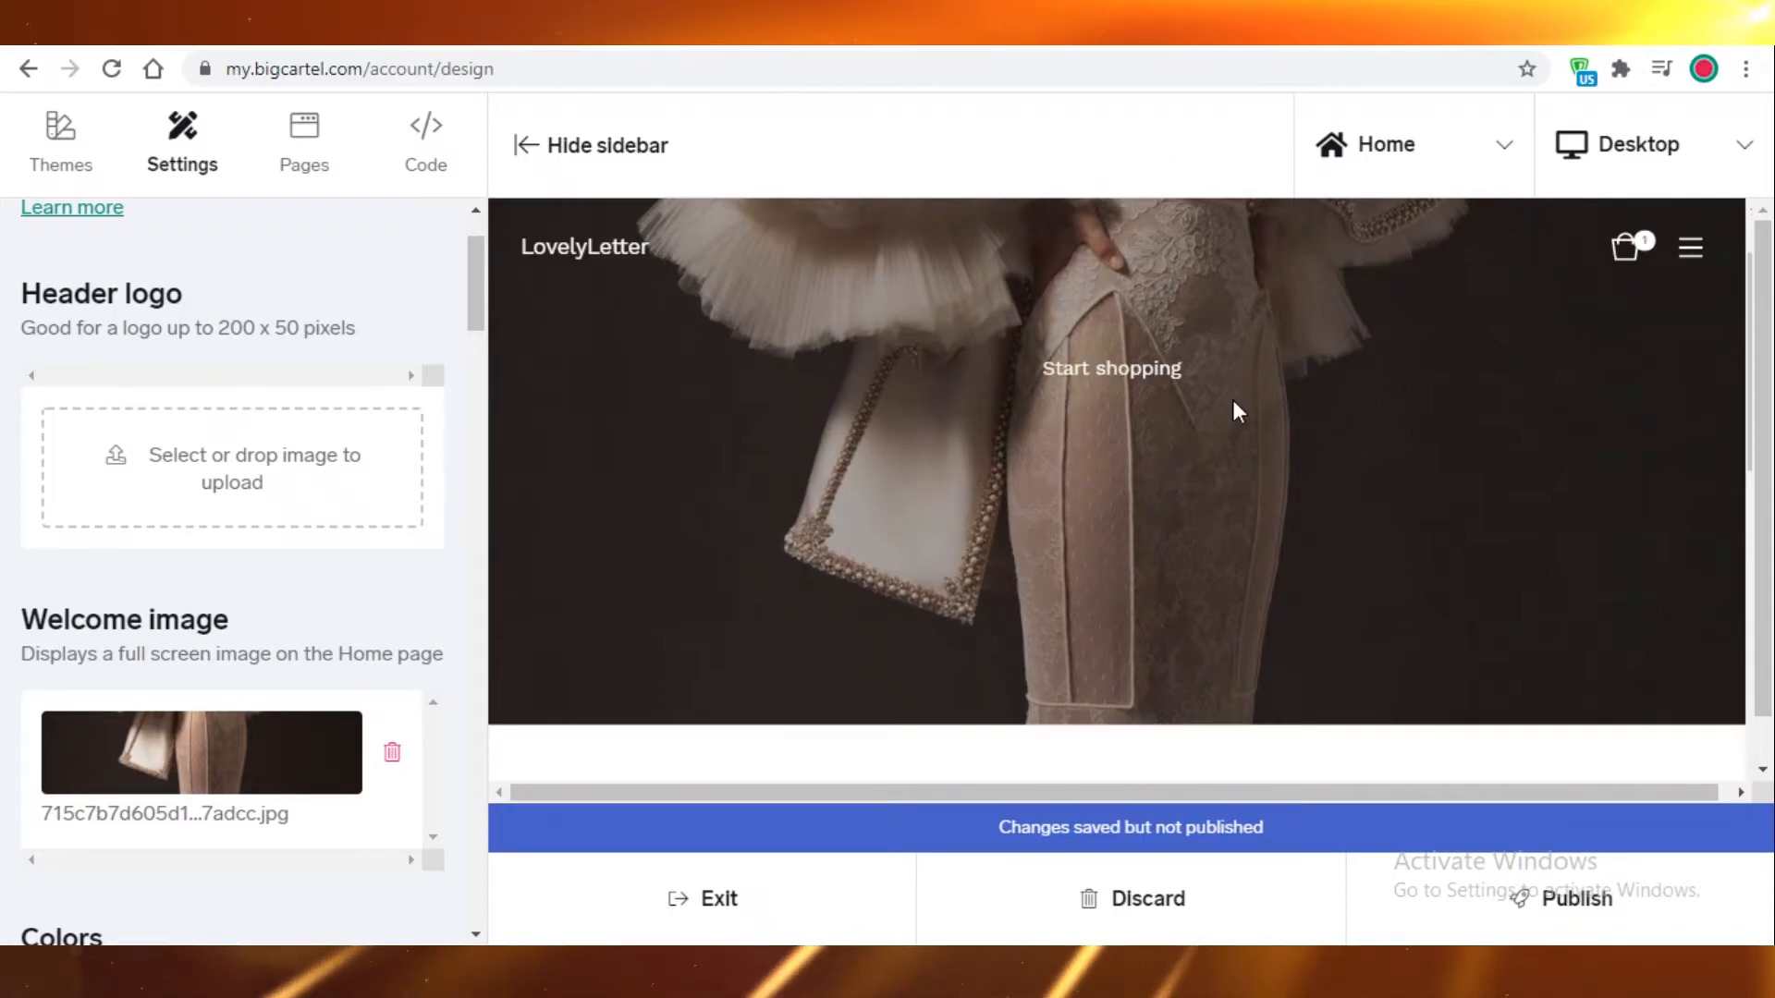
Publish the shop's design changes and acknowledge the confirmation.
scroll(1252, 705, "down", 5)
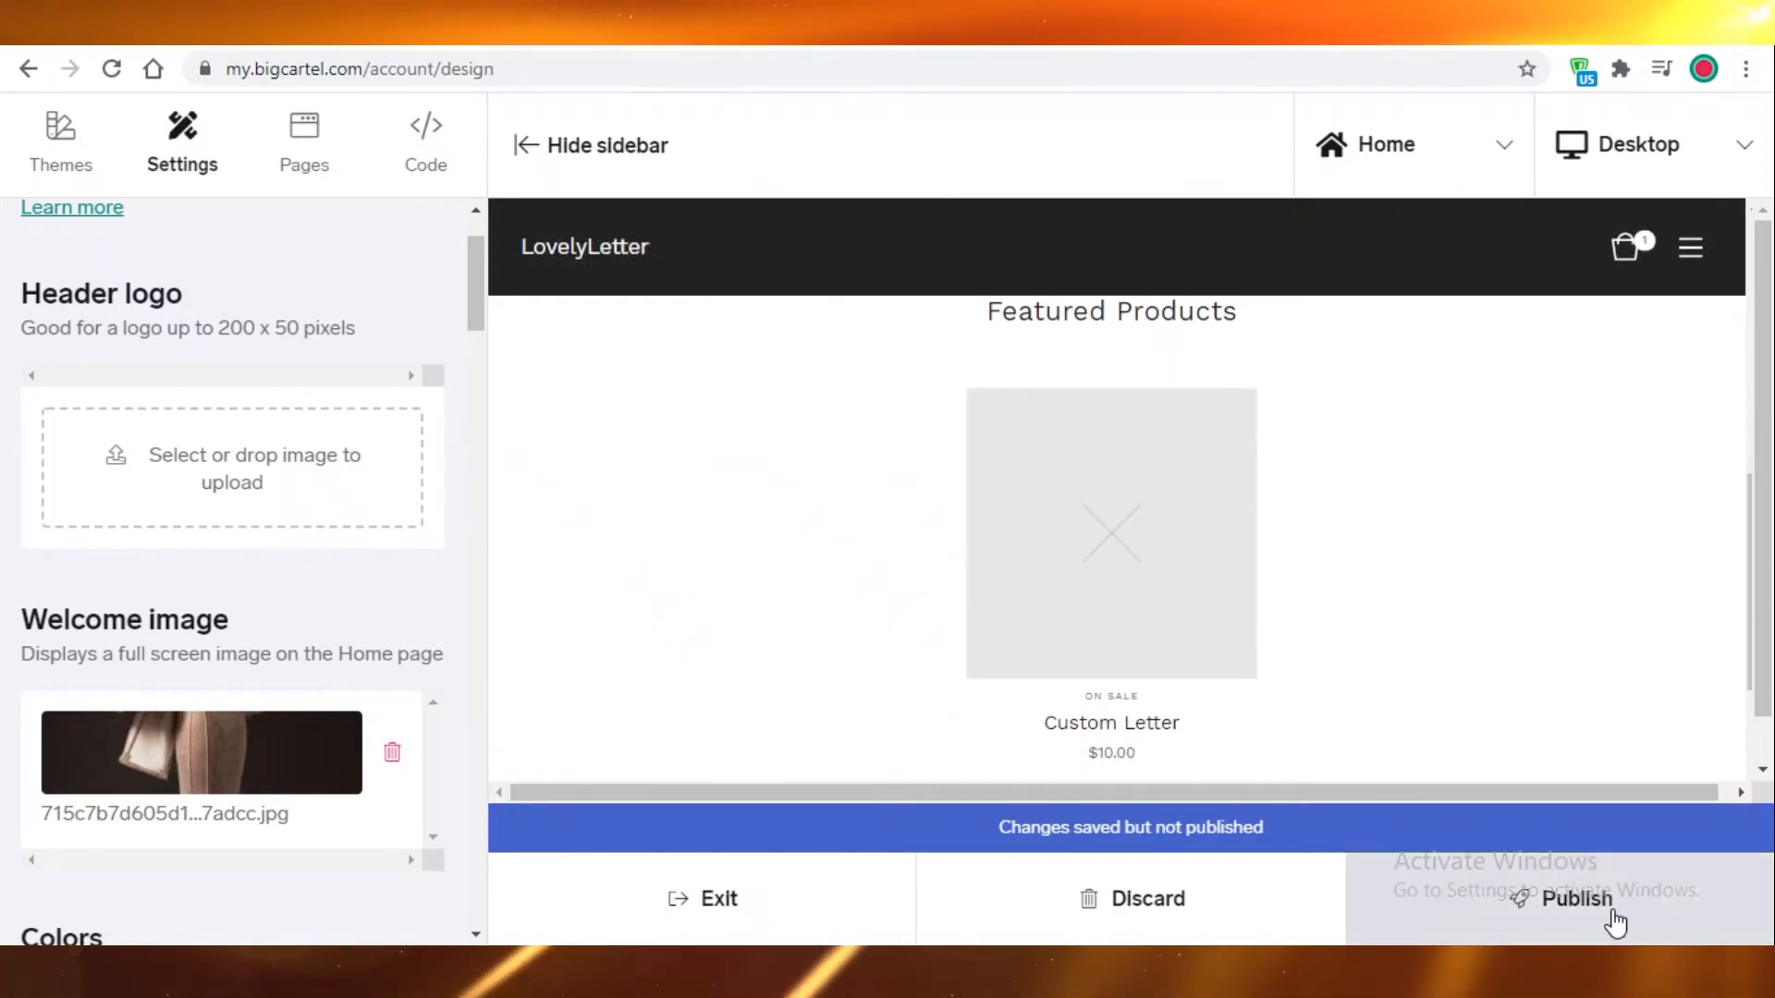
left_click(1613, 920)
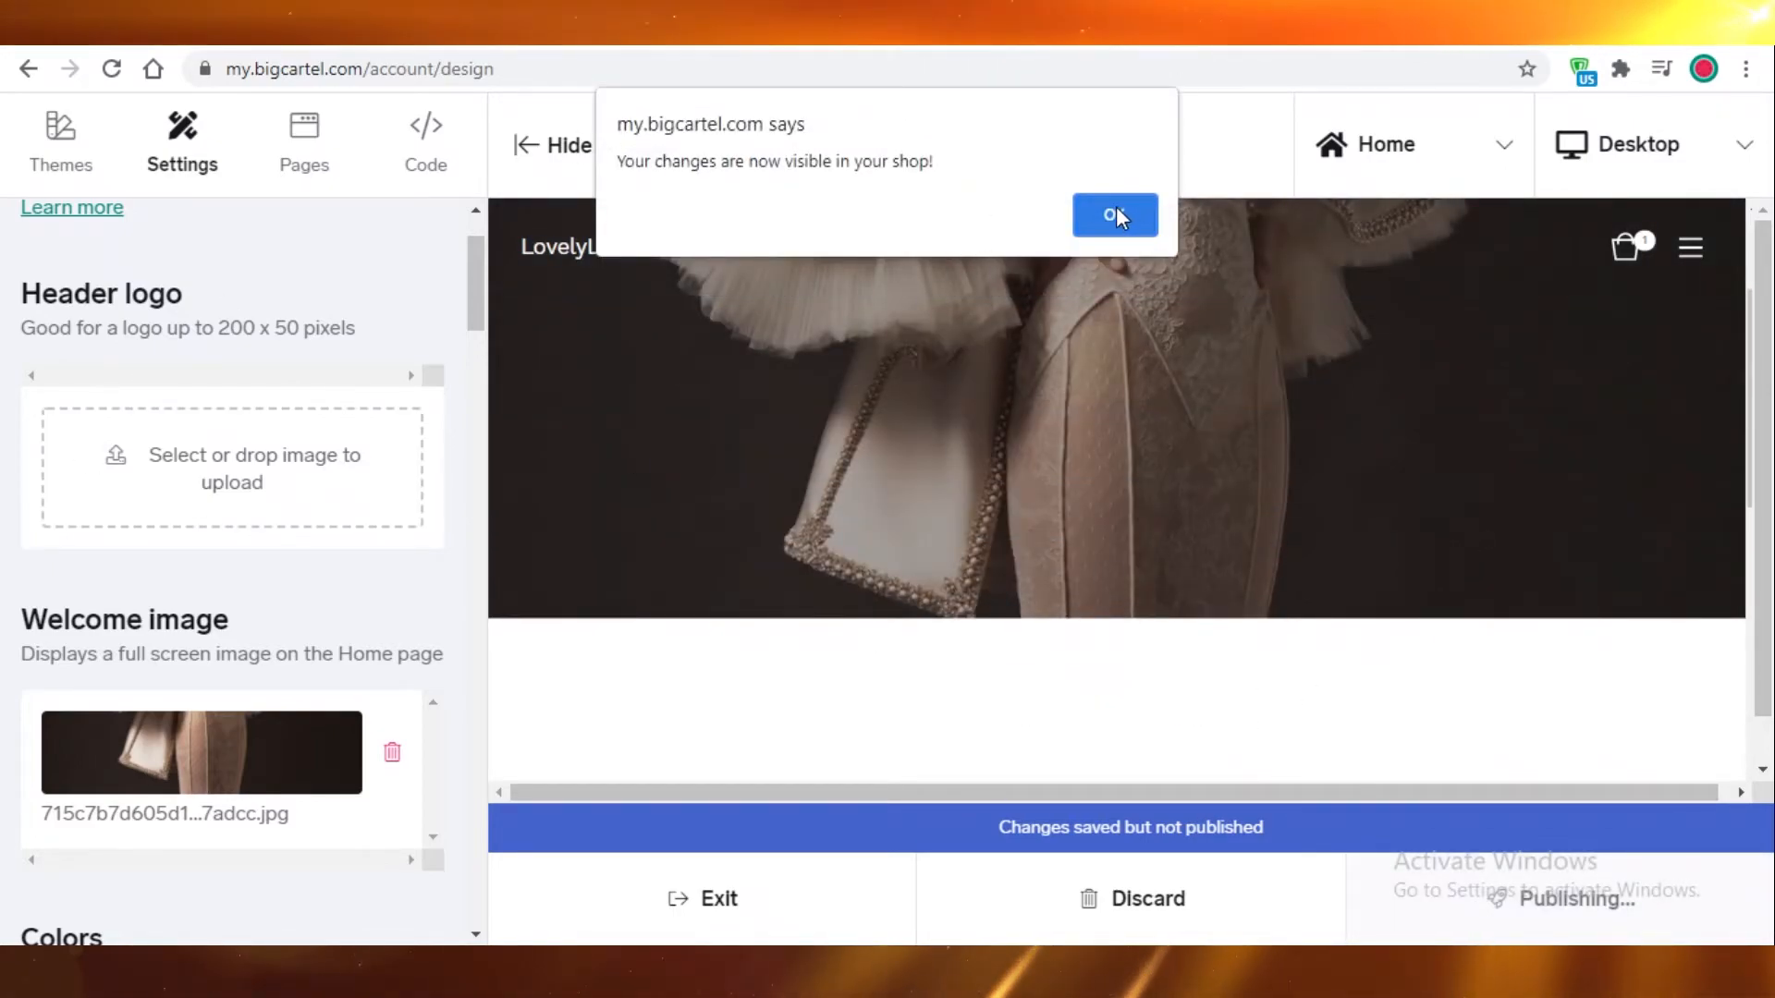
left_click(1114, 208)
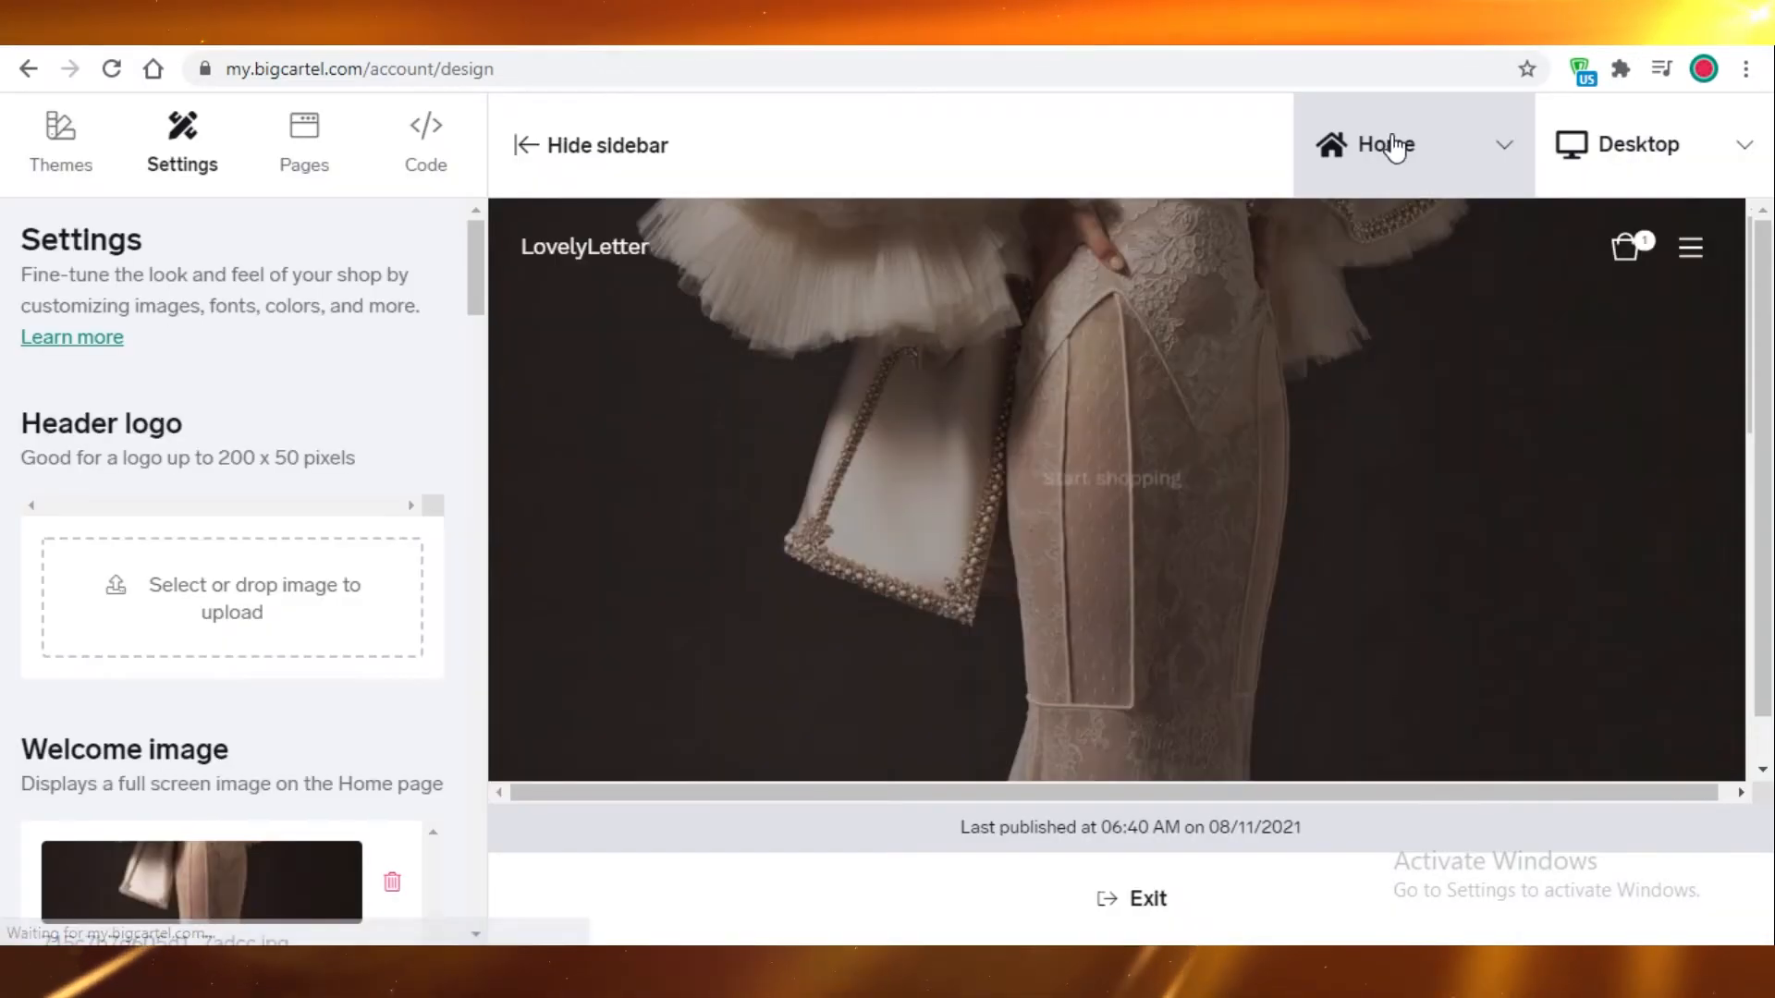
Switch the design preview from the Home page to the Product page.
left_click(1396, 148)
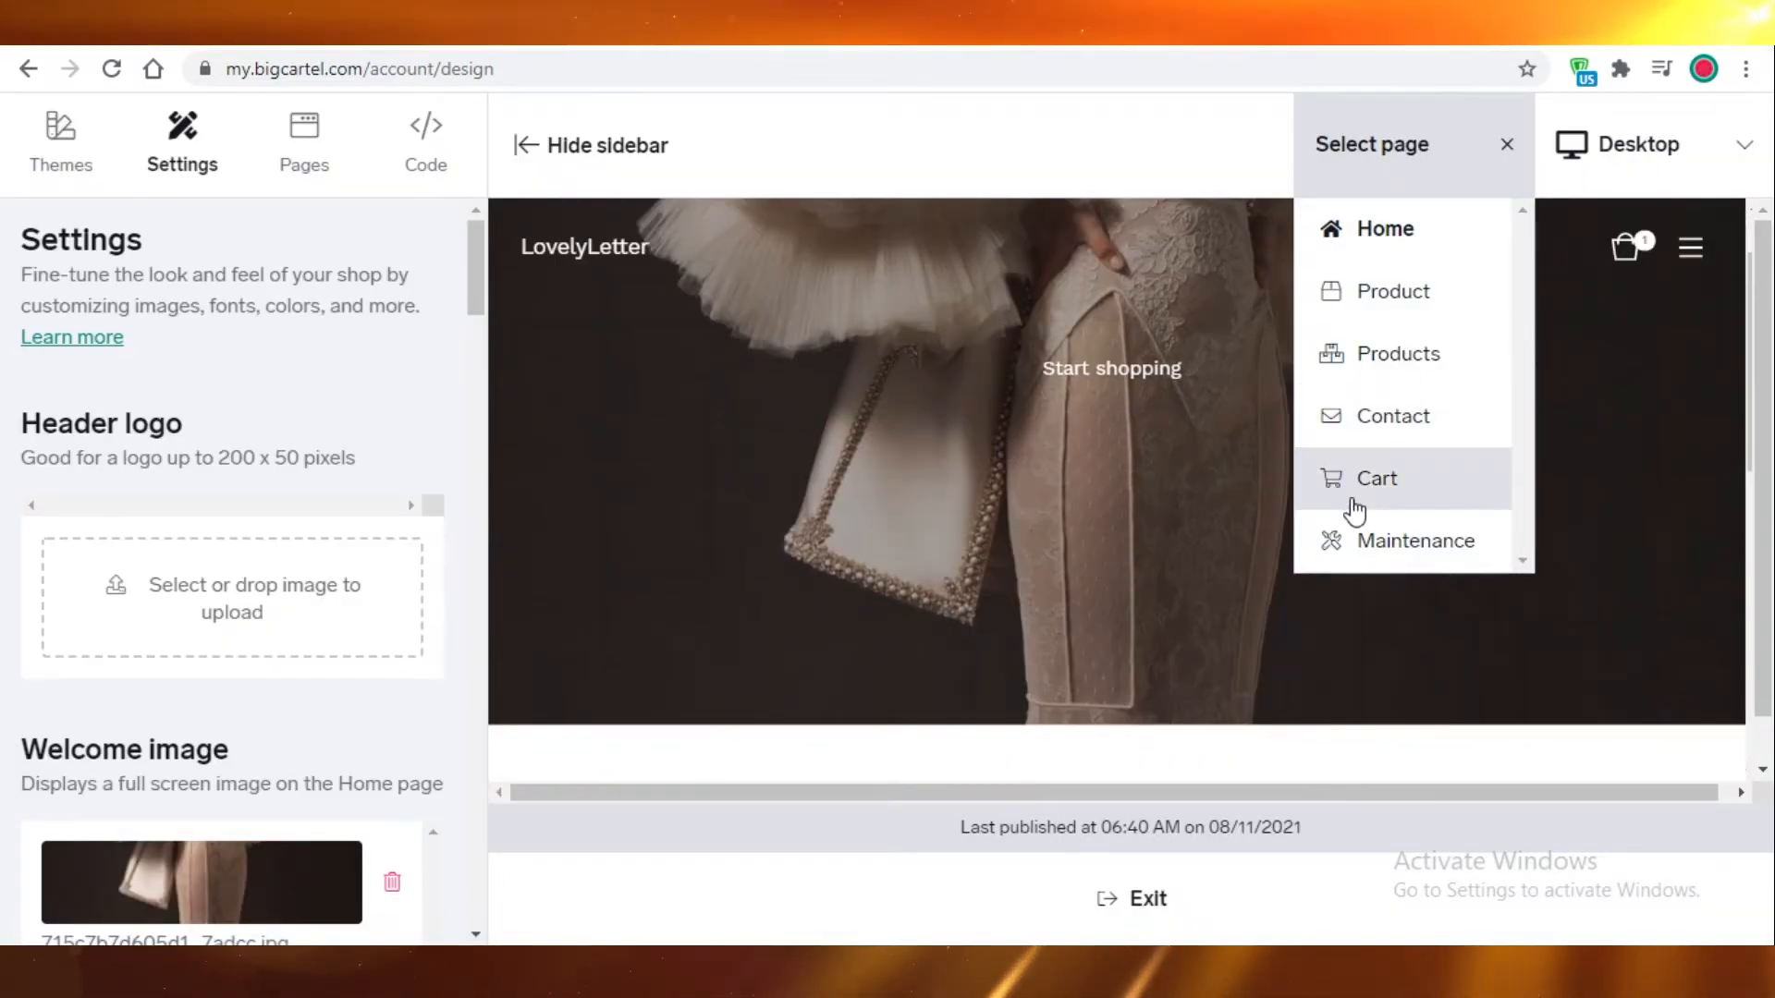
left_click(1376, 288)
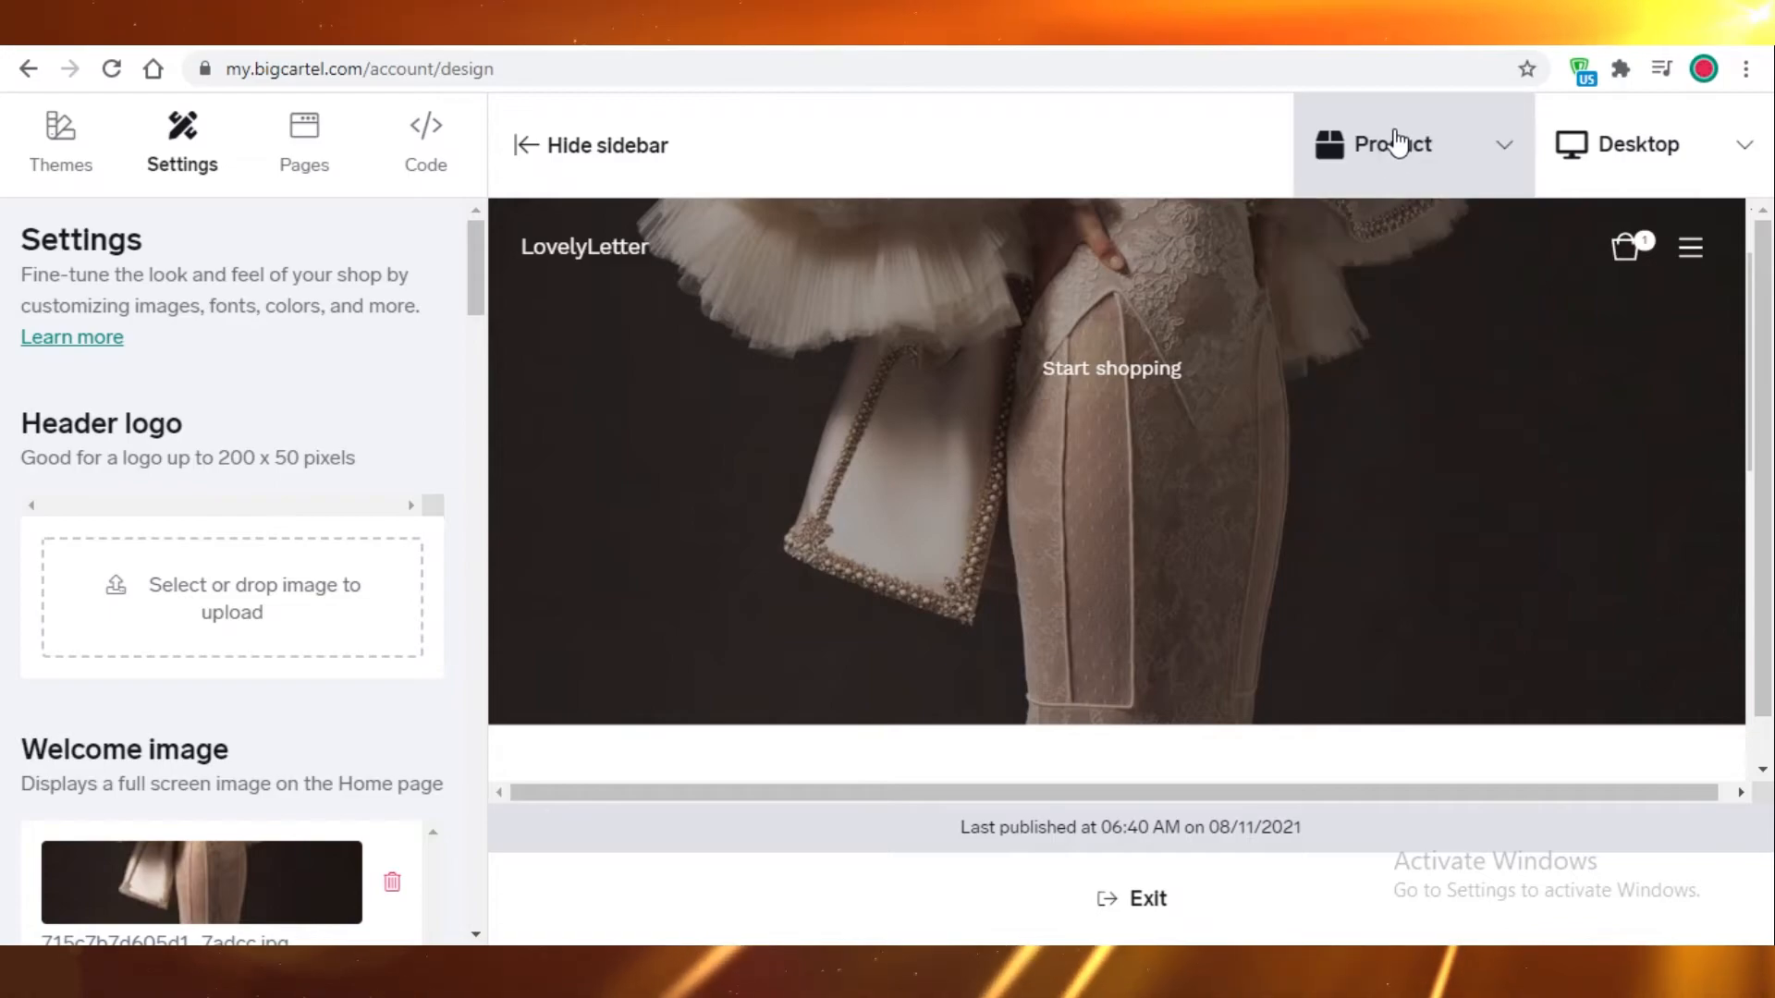
left_click(1396, 148)
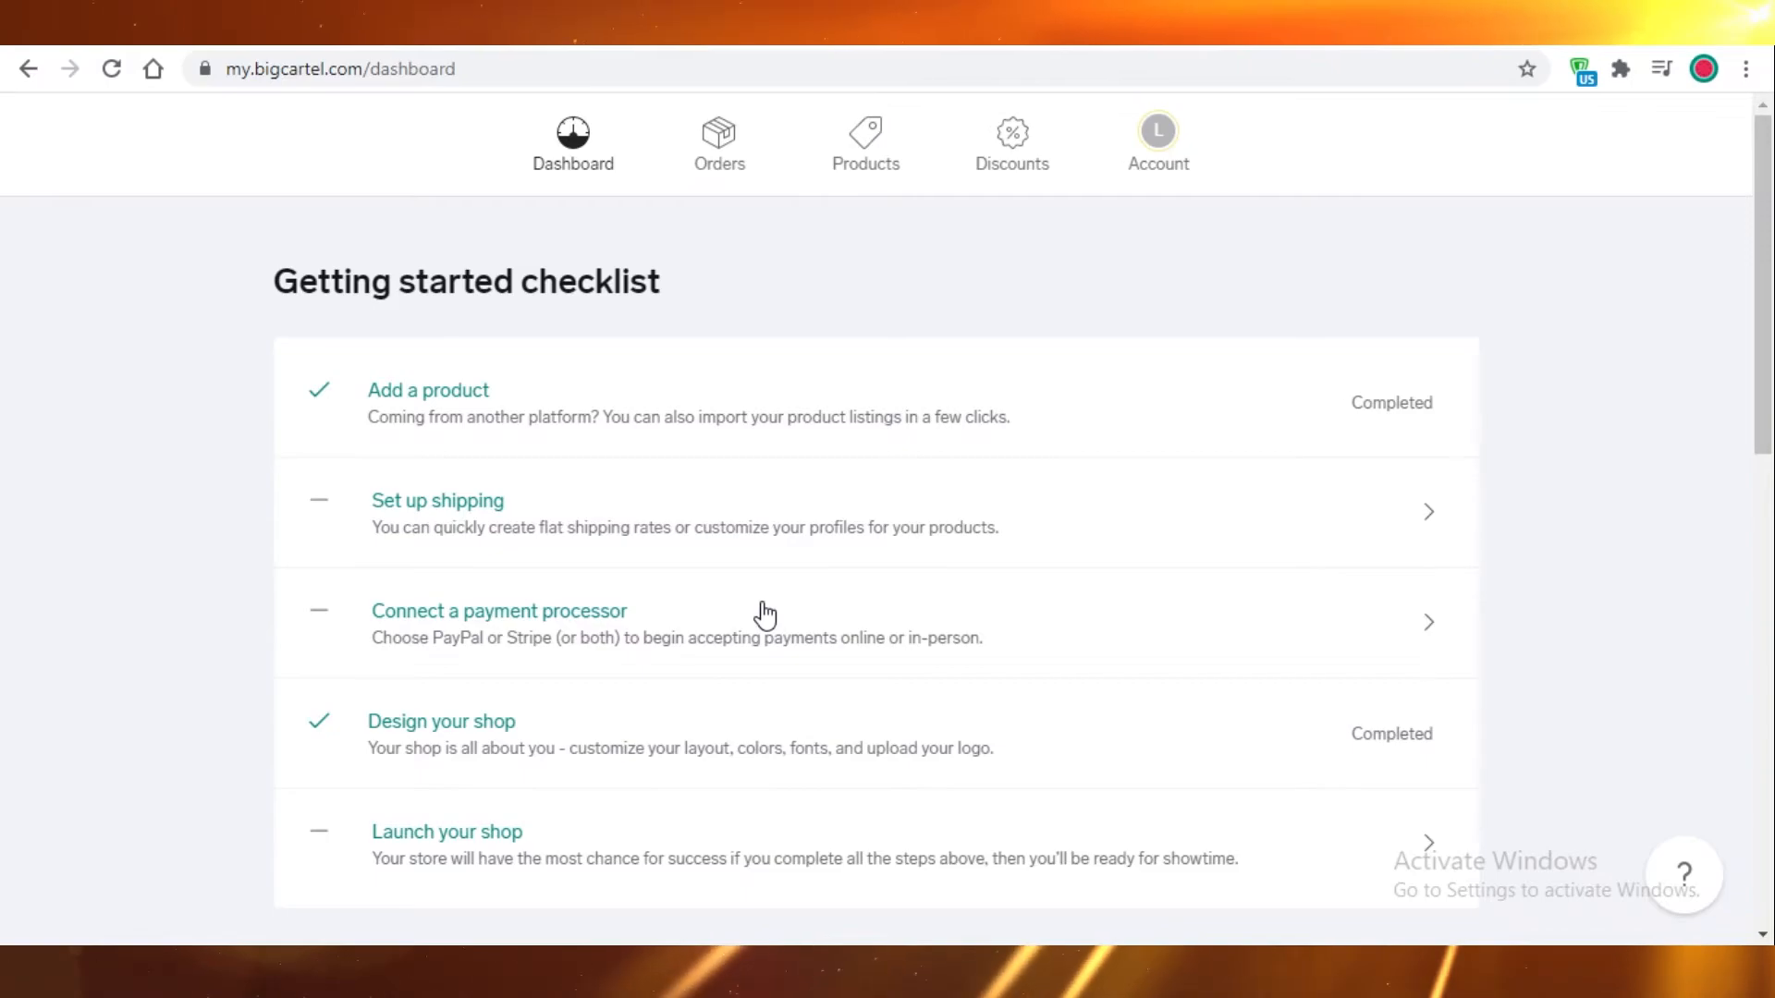
scroll(750, 524, "down", 1)
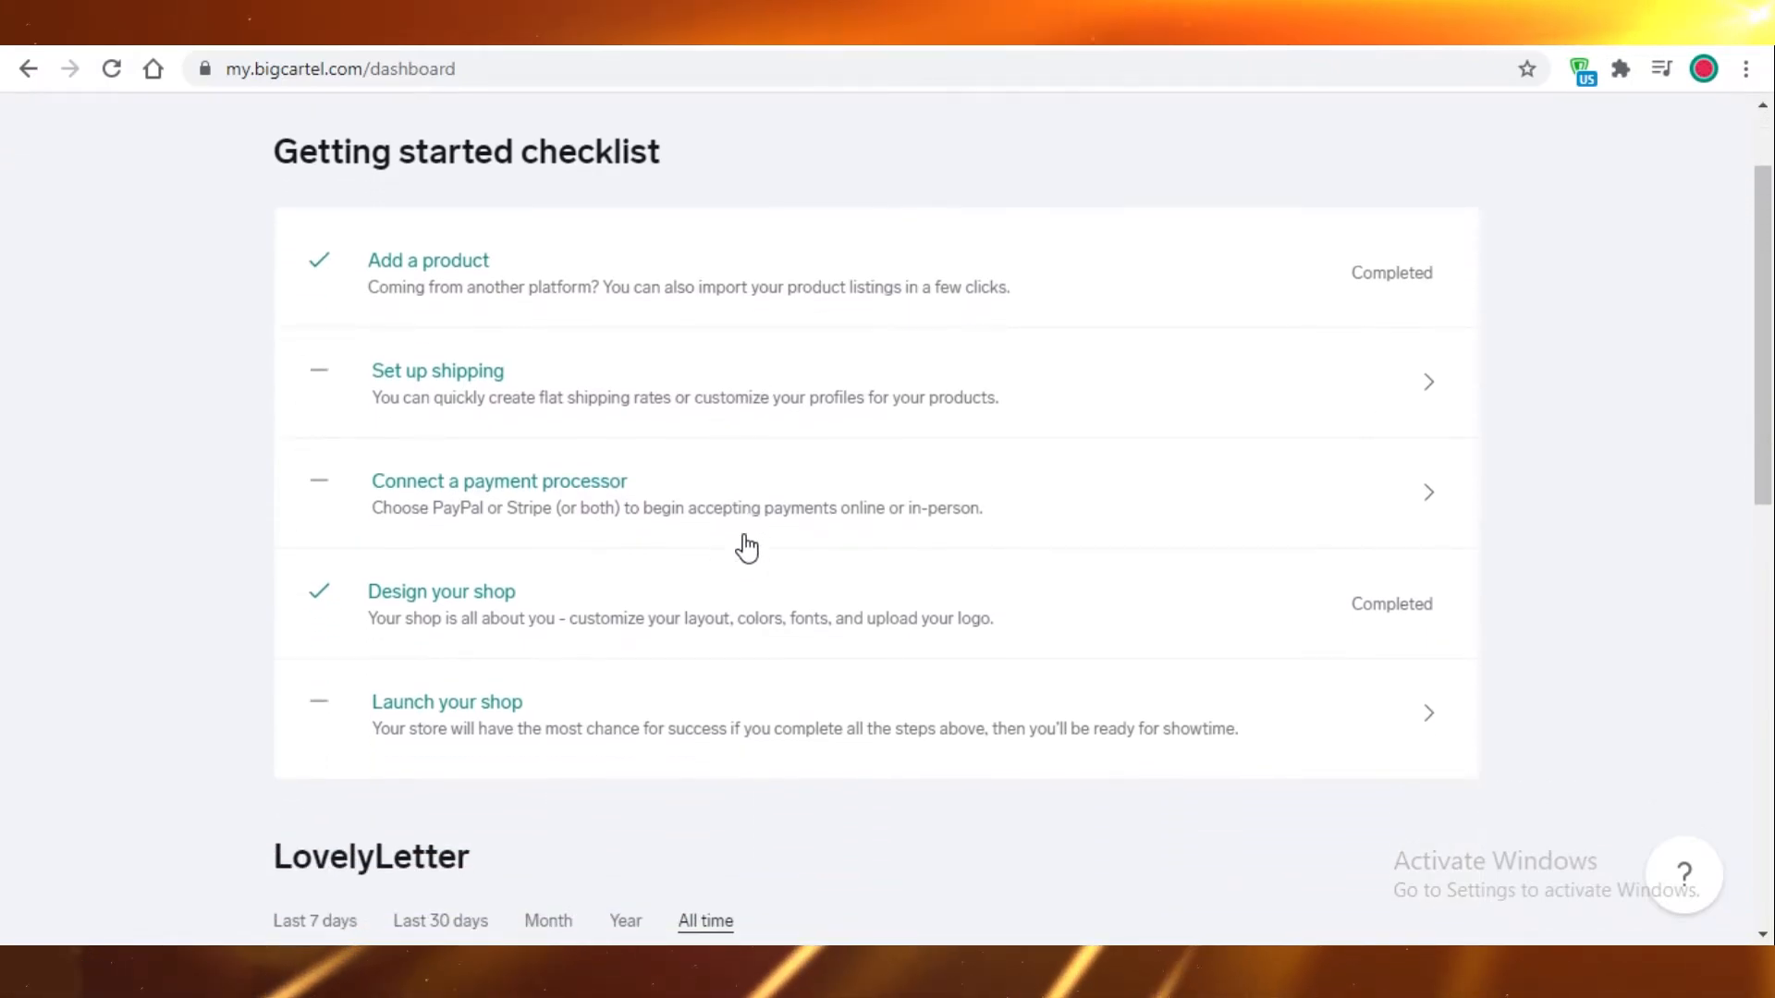
scroll(647, 352, "up", 1)
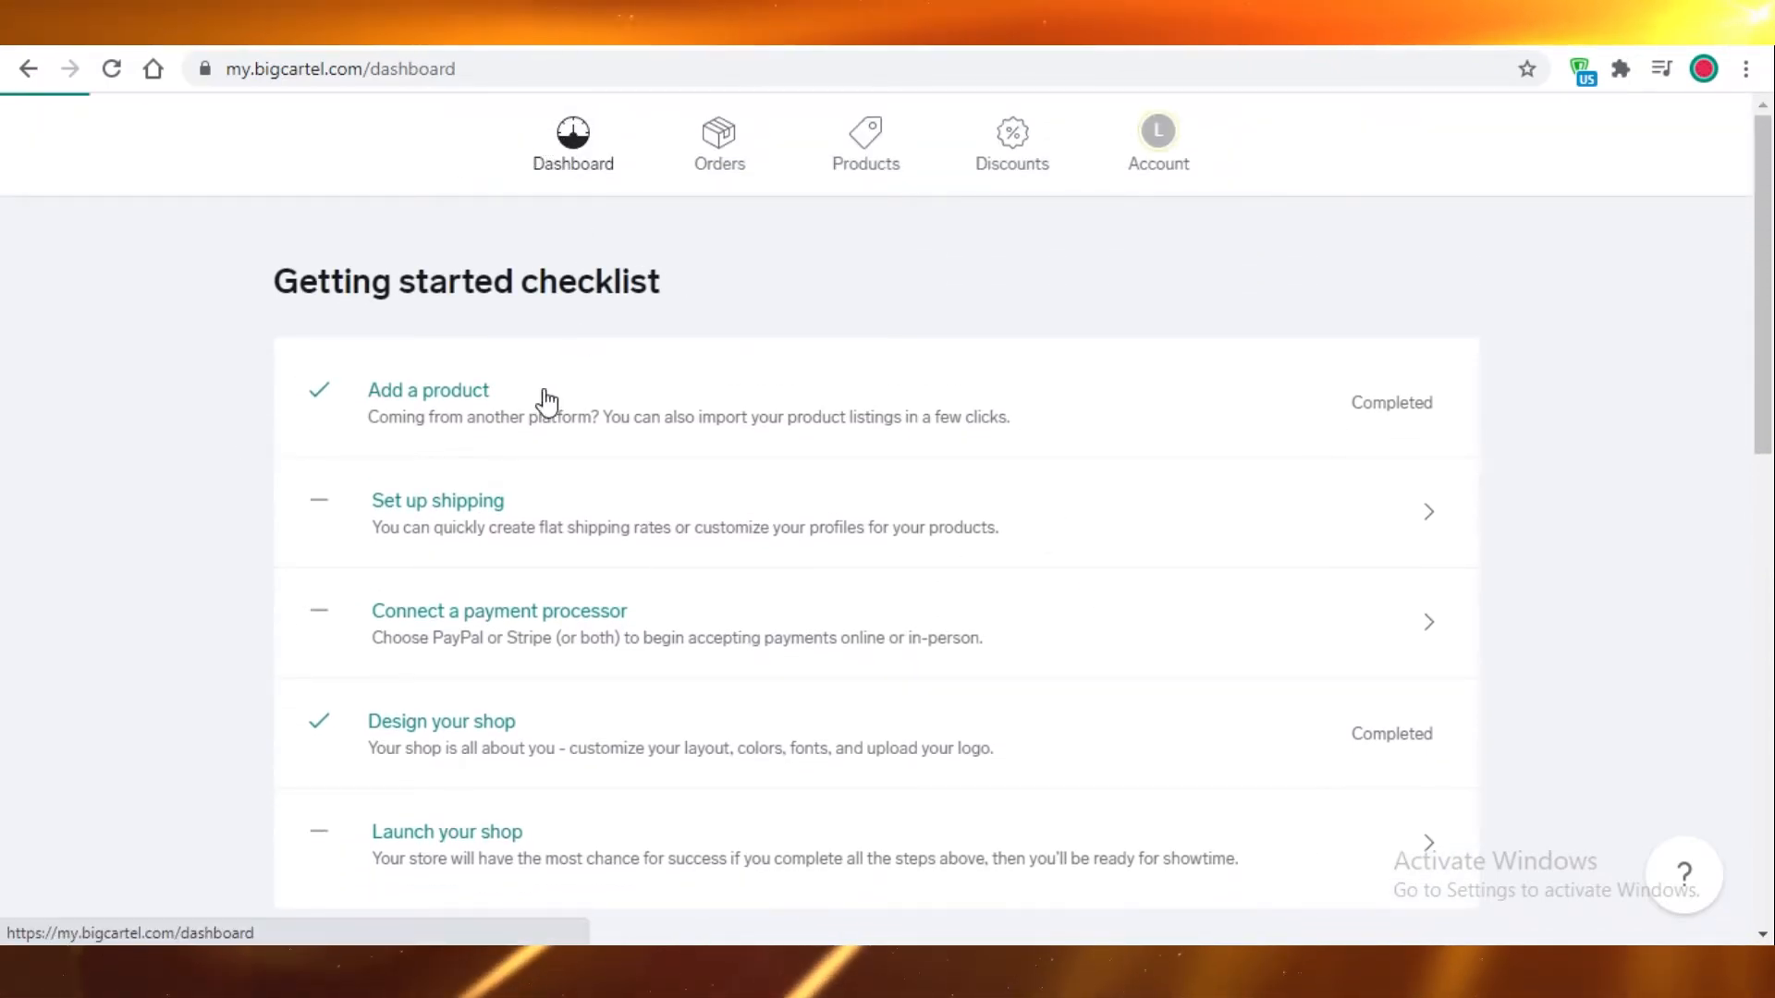
scroll(392, 496, "down", 2)
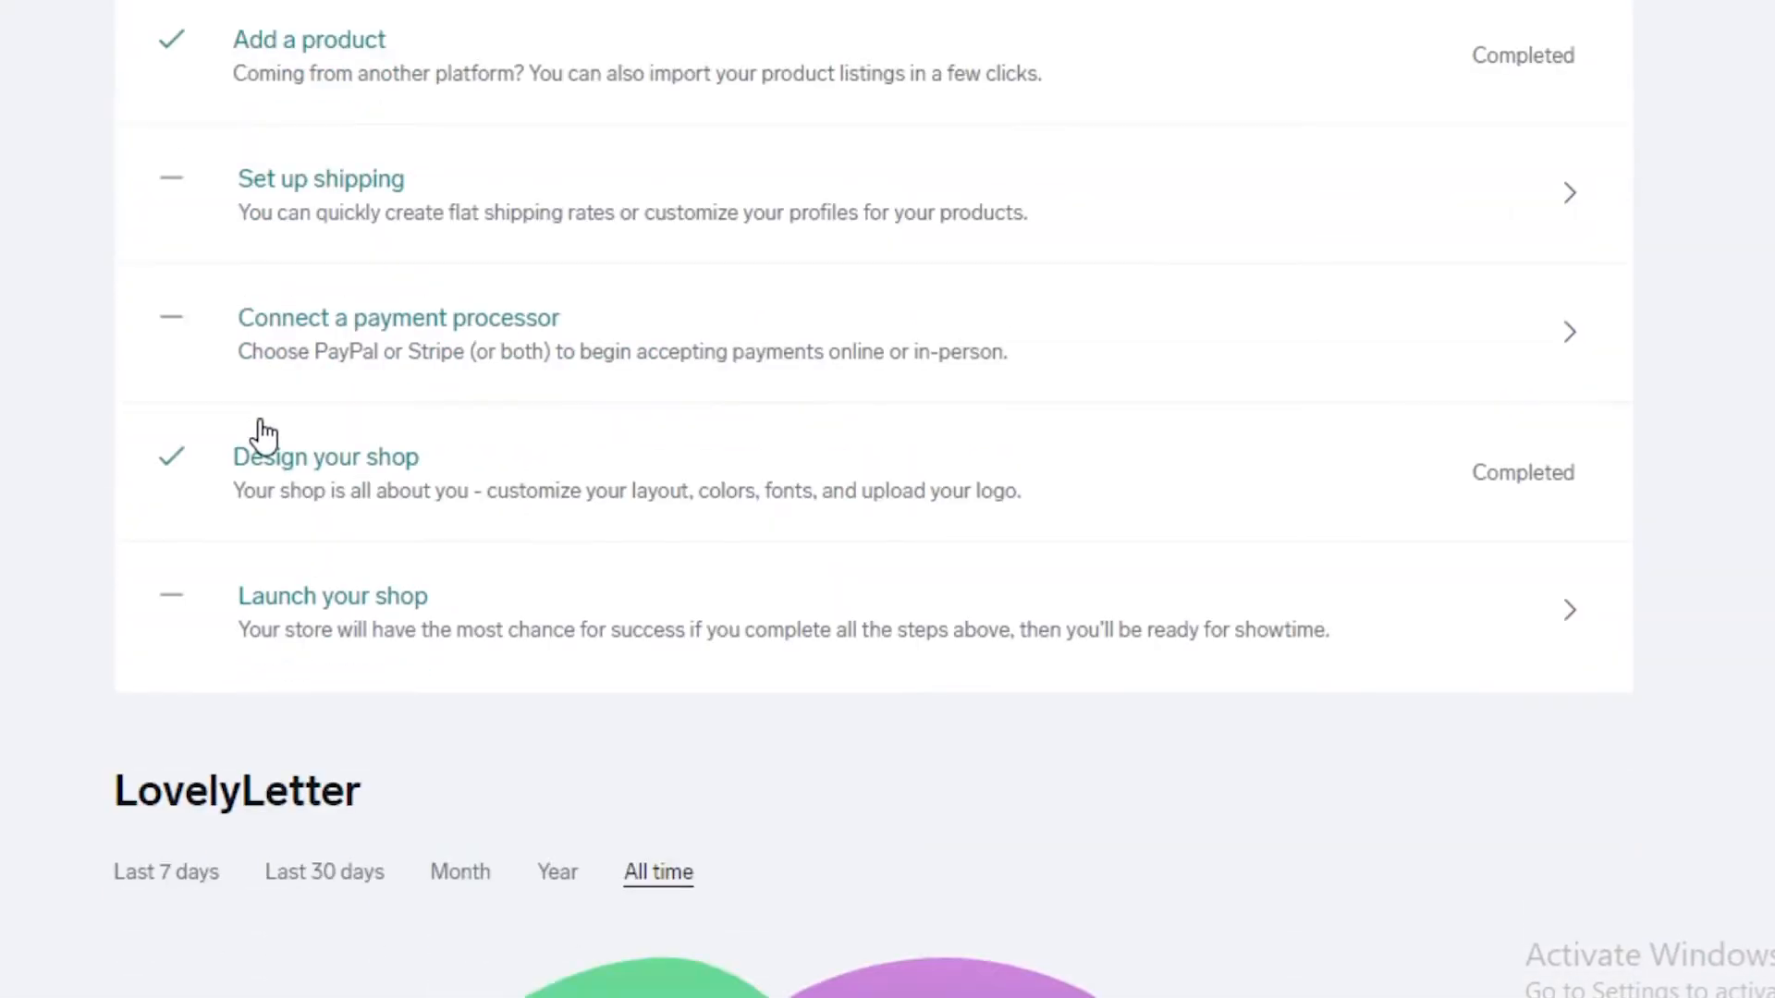
Launch the shop from the getting started checklist, taking it out of maintenance mode.
scroll(385, 396, "up", 3)
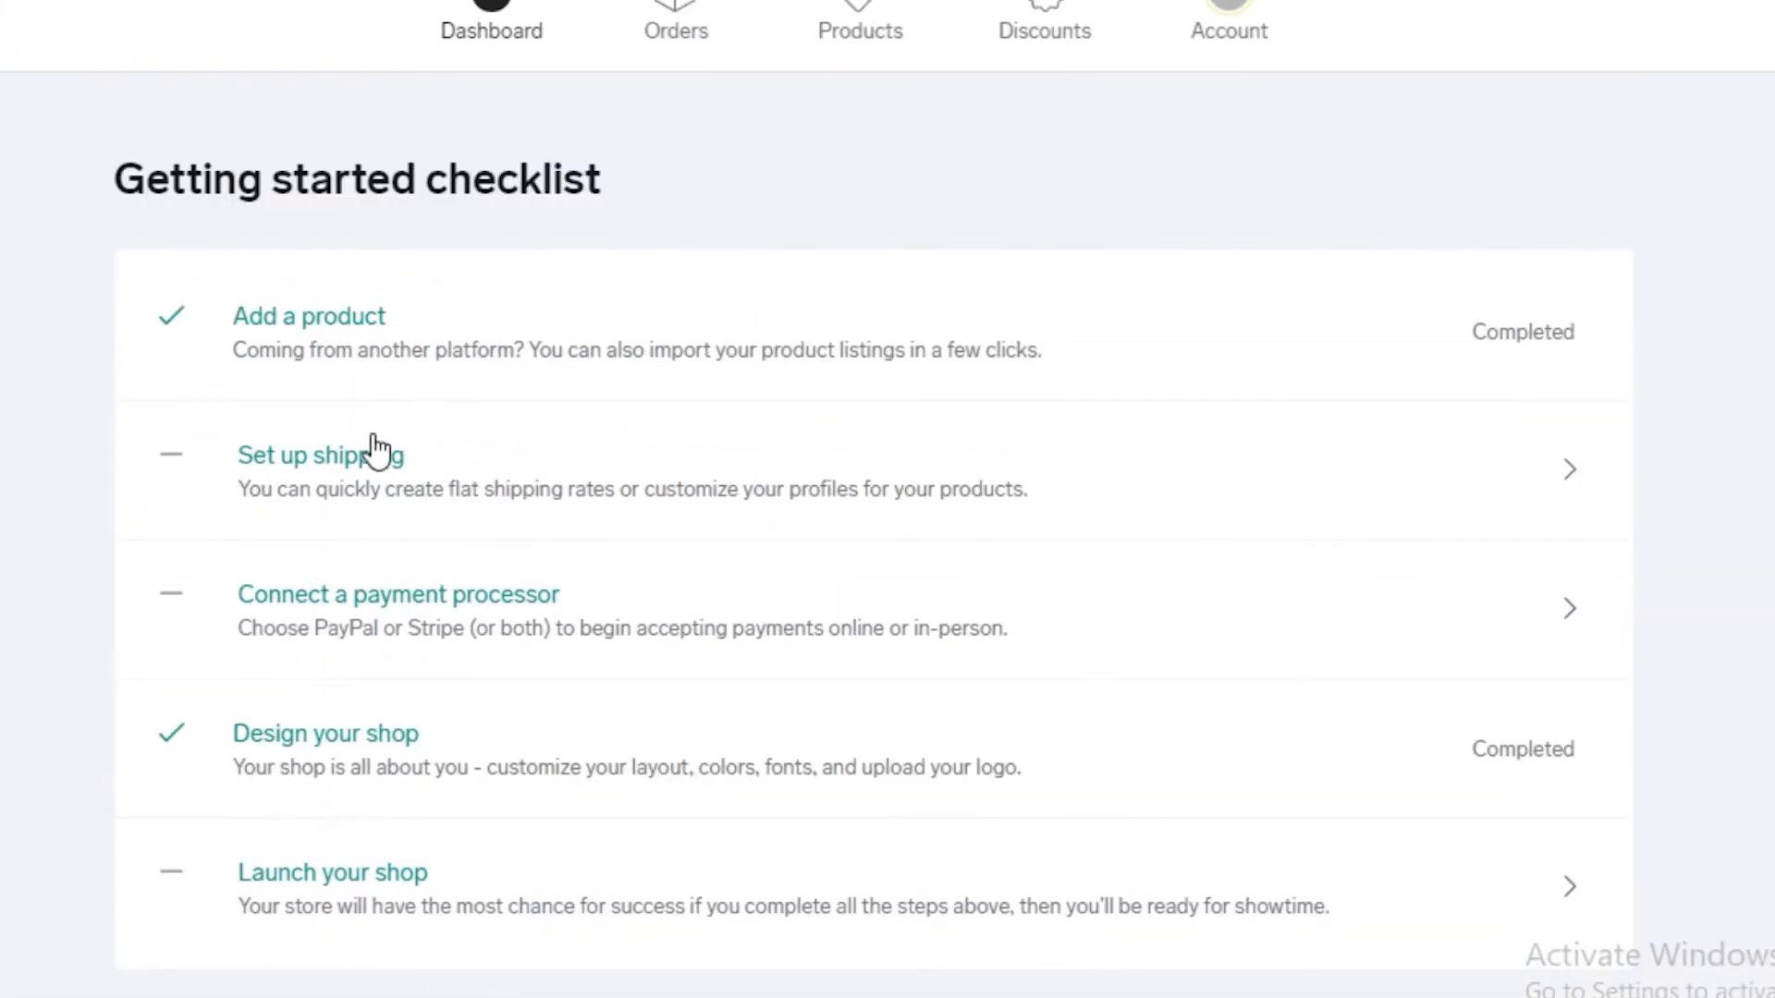
scroll(230, 745, "down", 2)
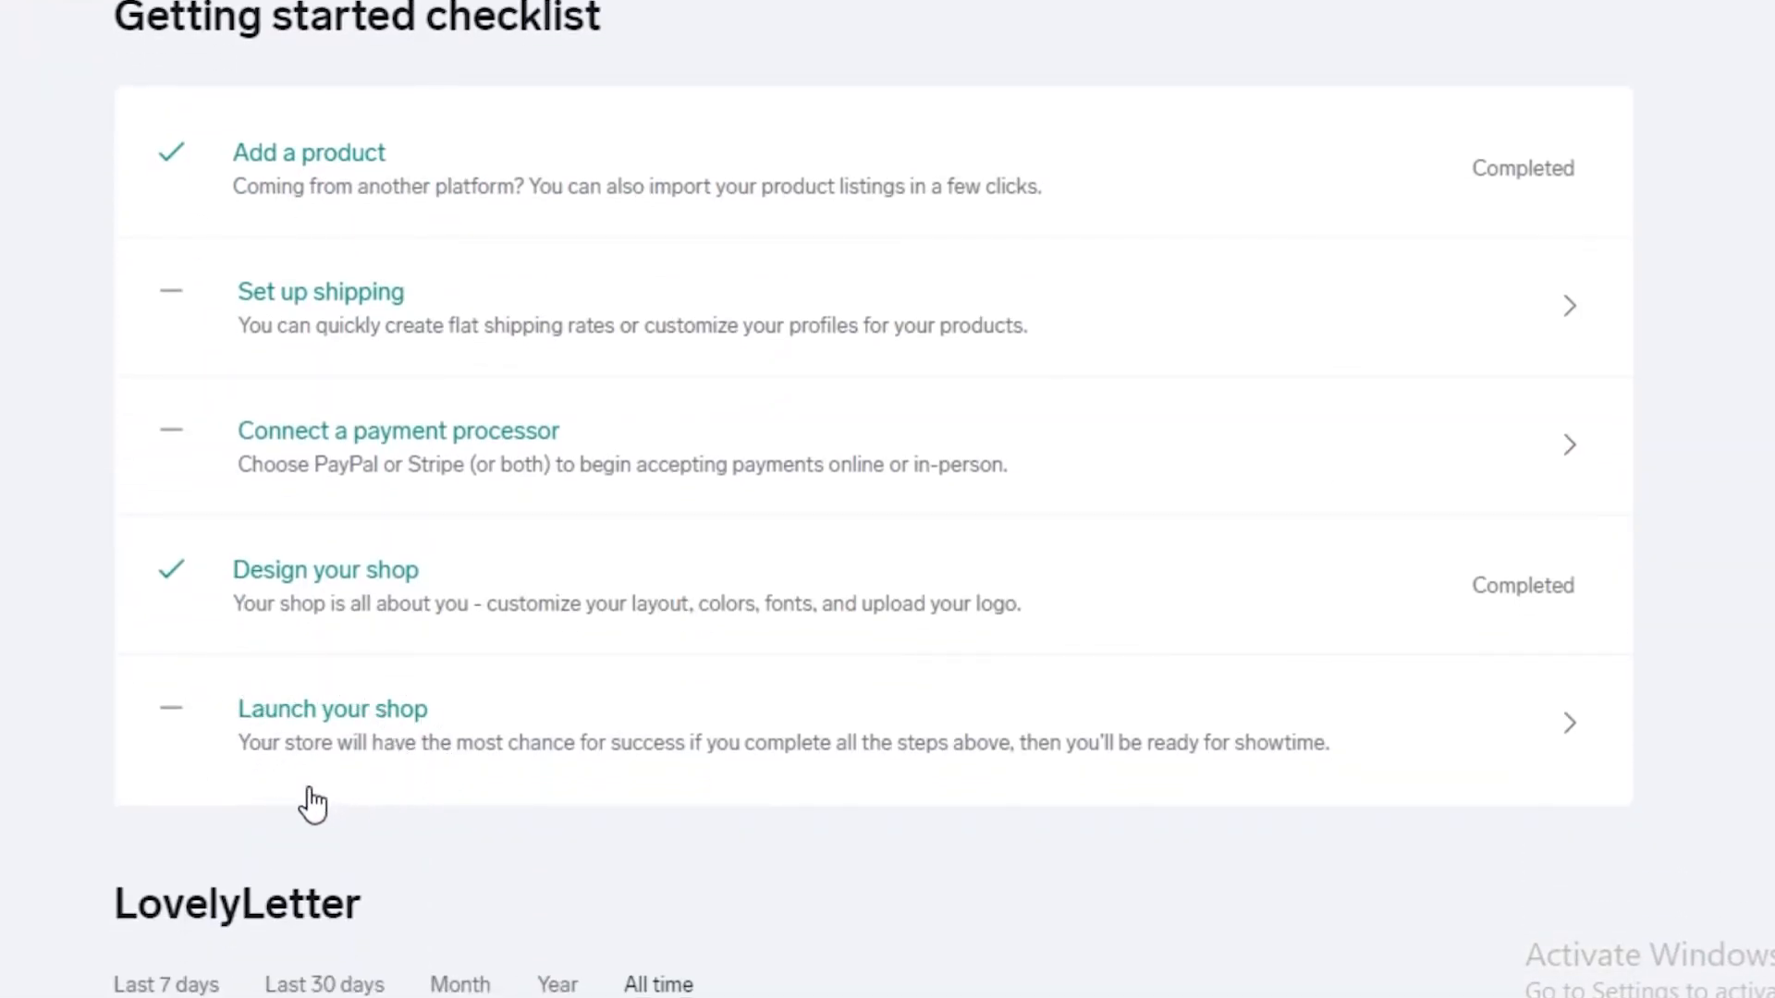
left_click(414, 727)
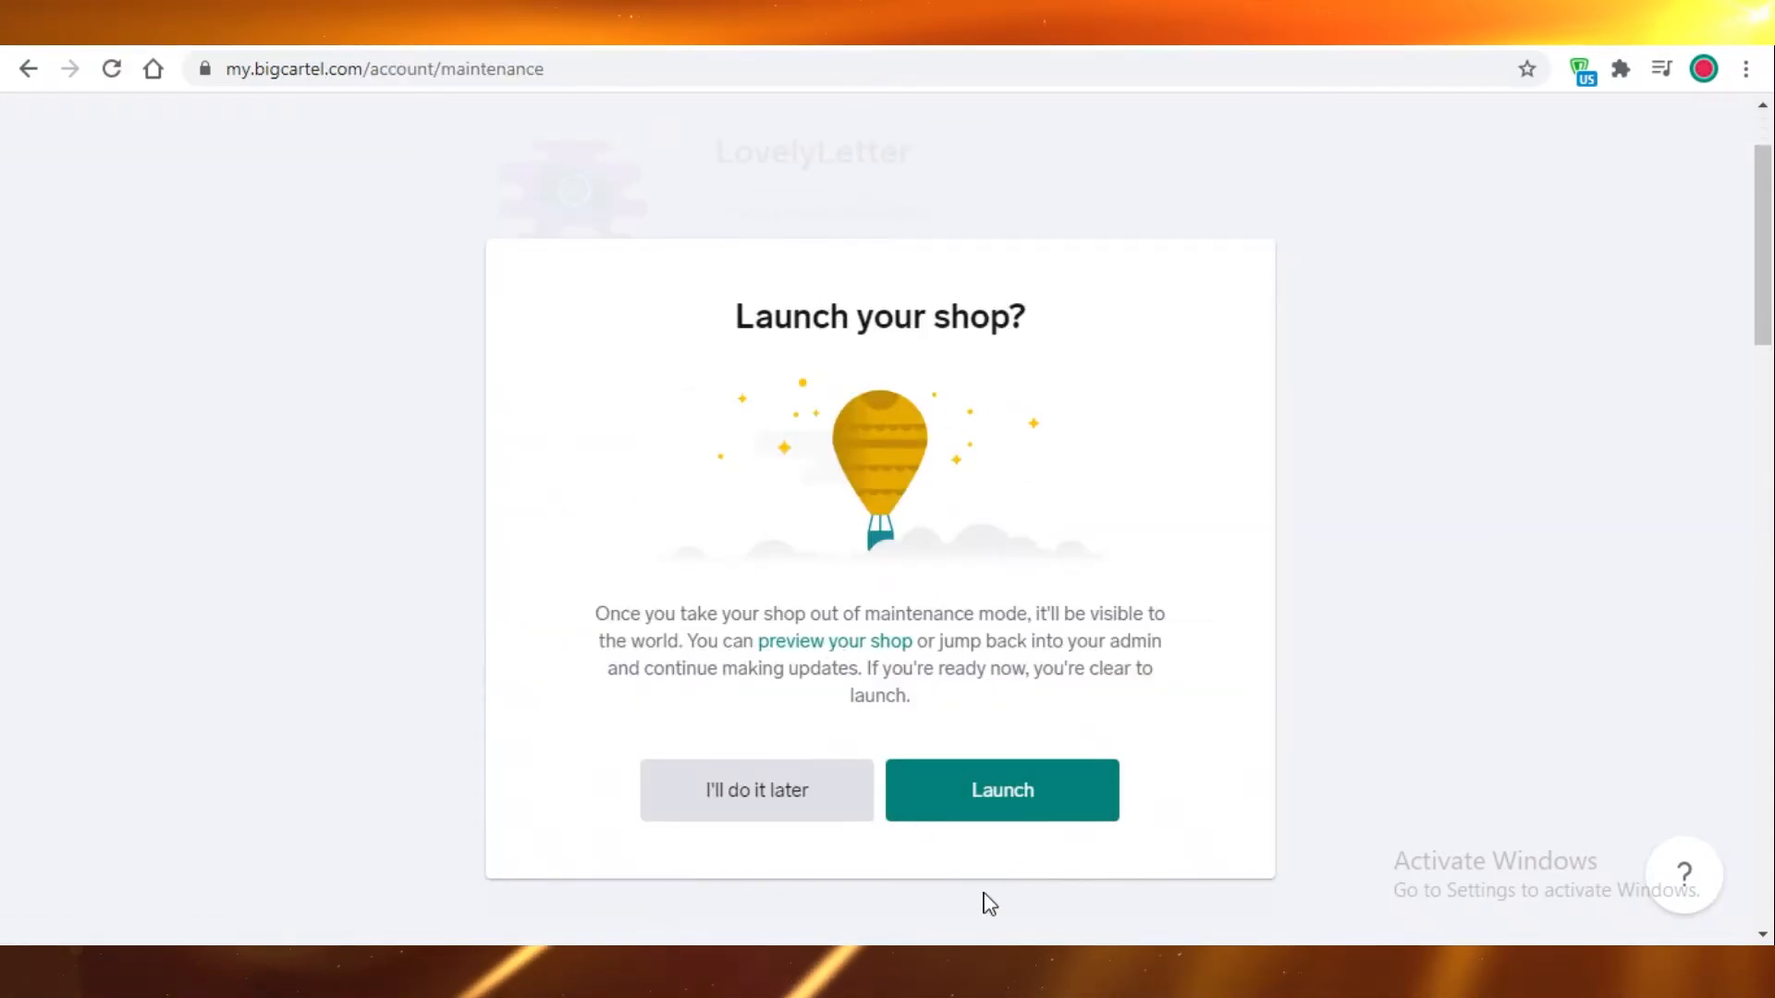
left_click(1024, 791)
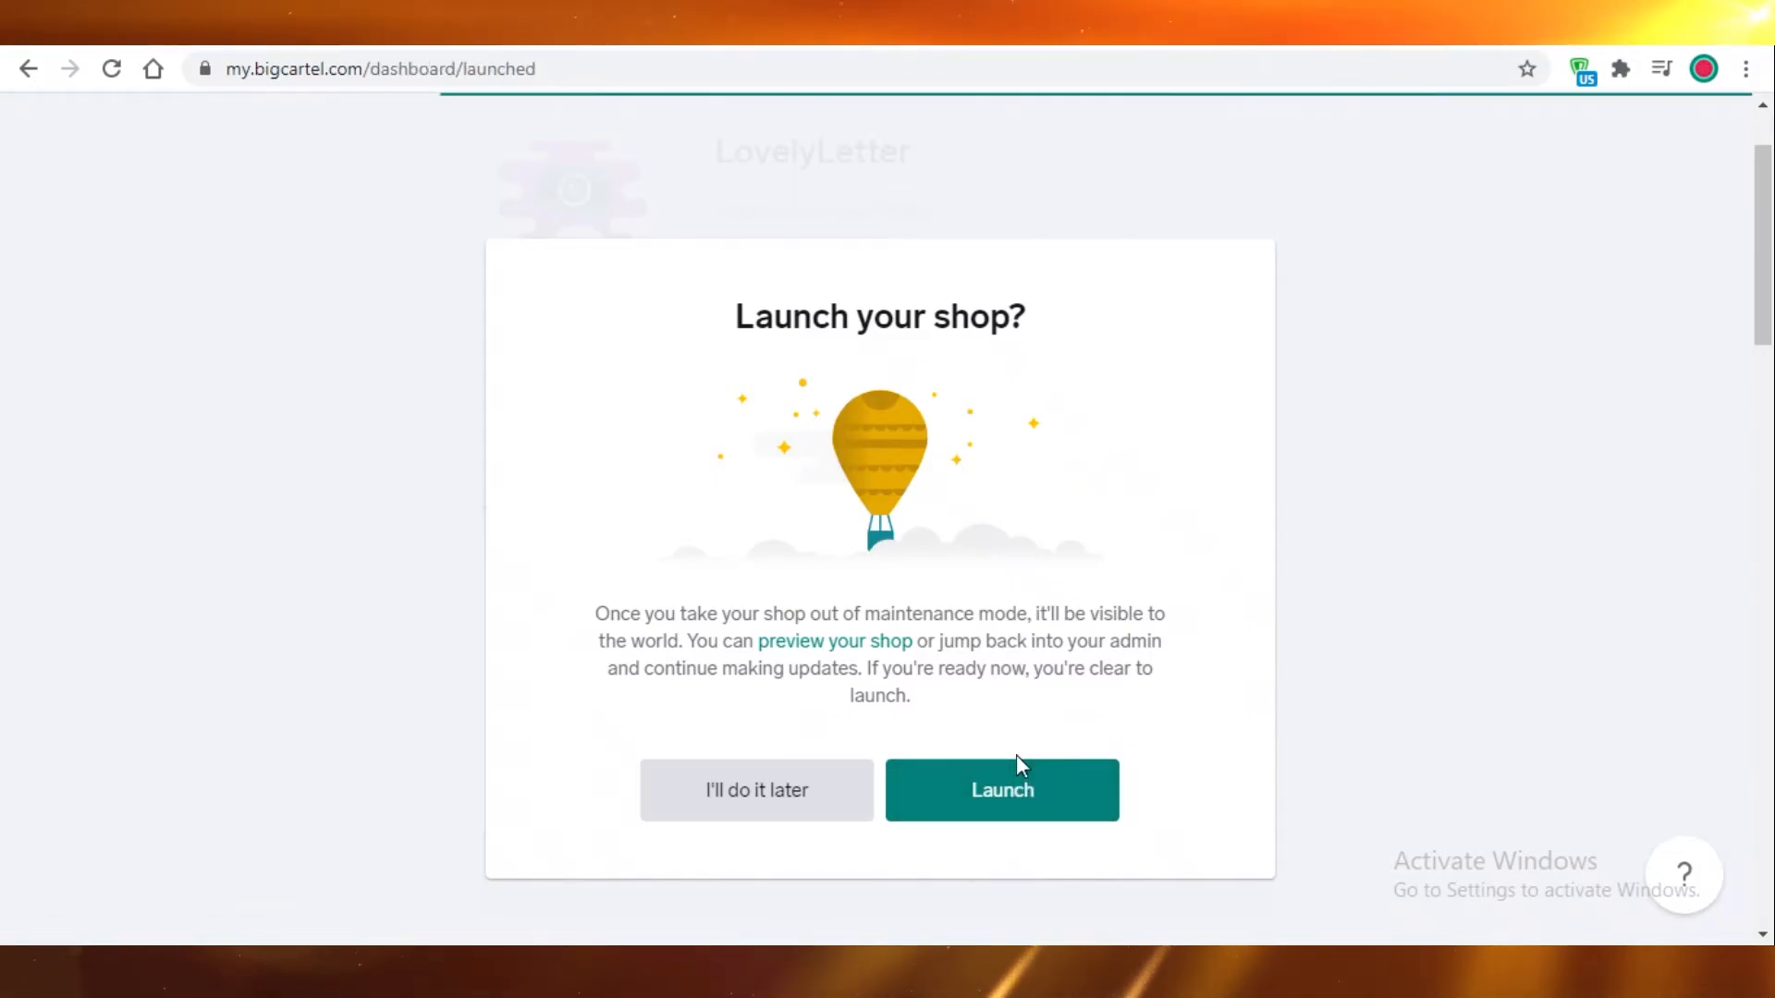
Copy the new shop's link from the launch message.
scroll(880, 412, "down", 2)
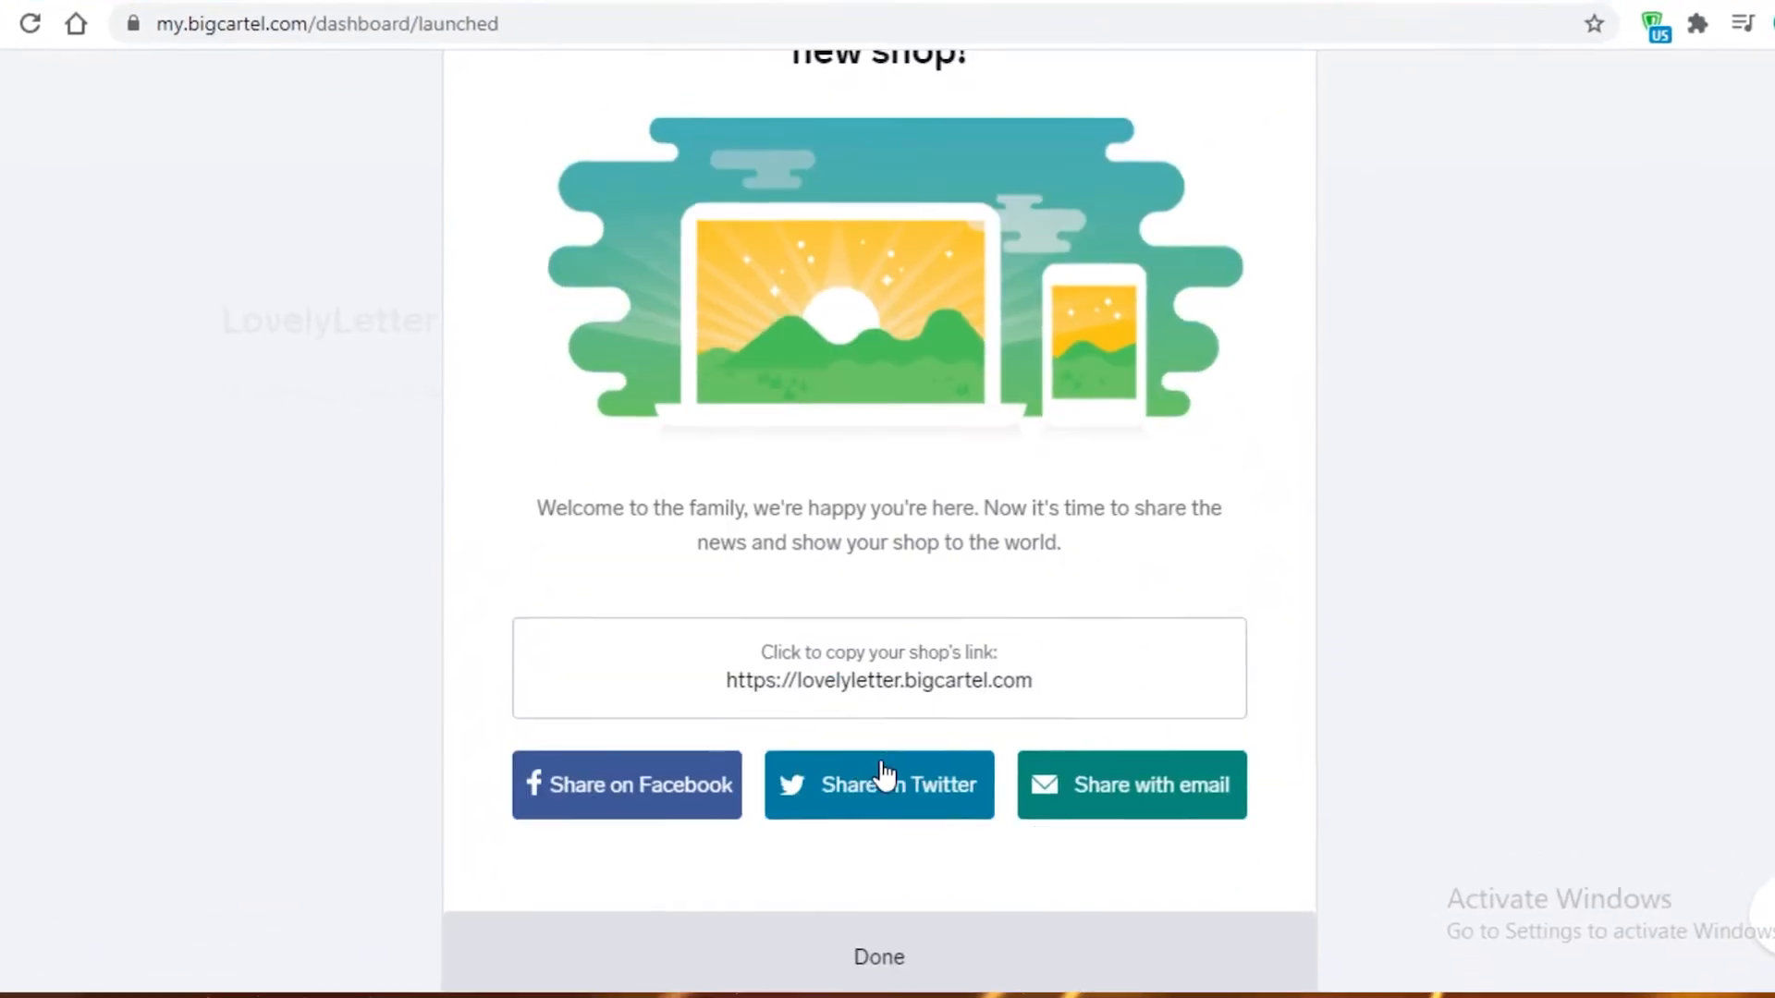
right_click(797, 659)
left_click(758, 657)
right_click(756, 660)
left_click(800, 684)
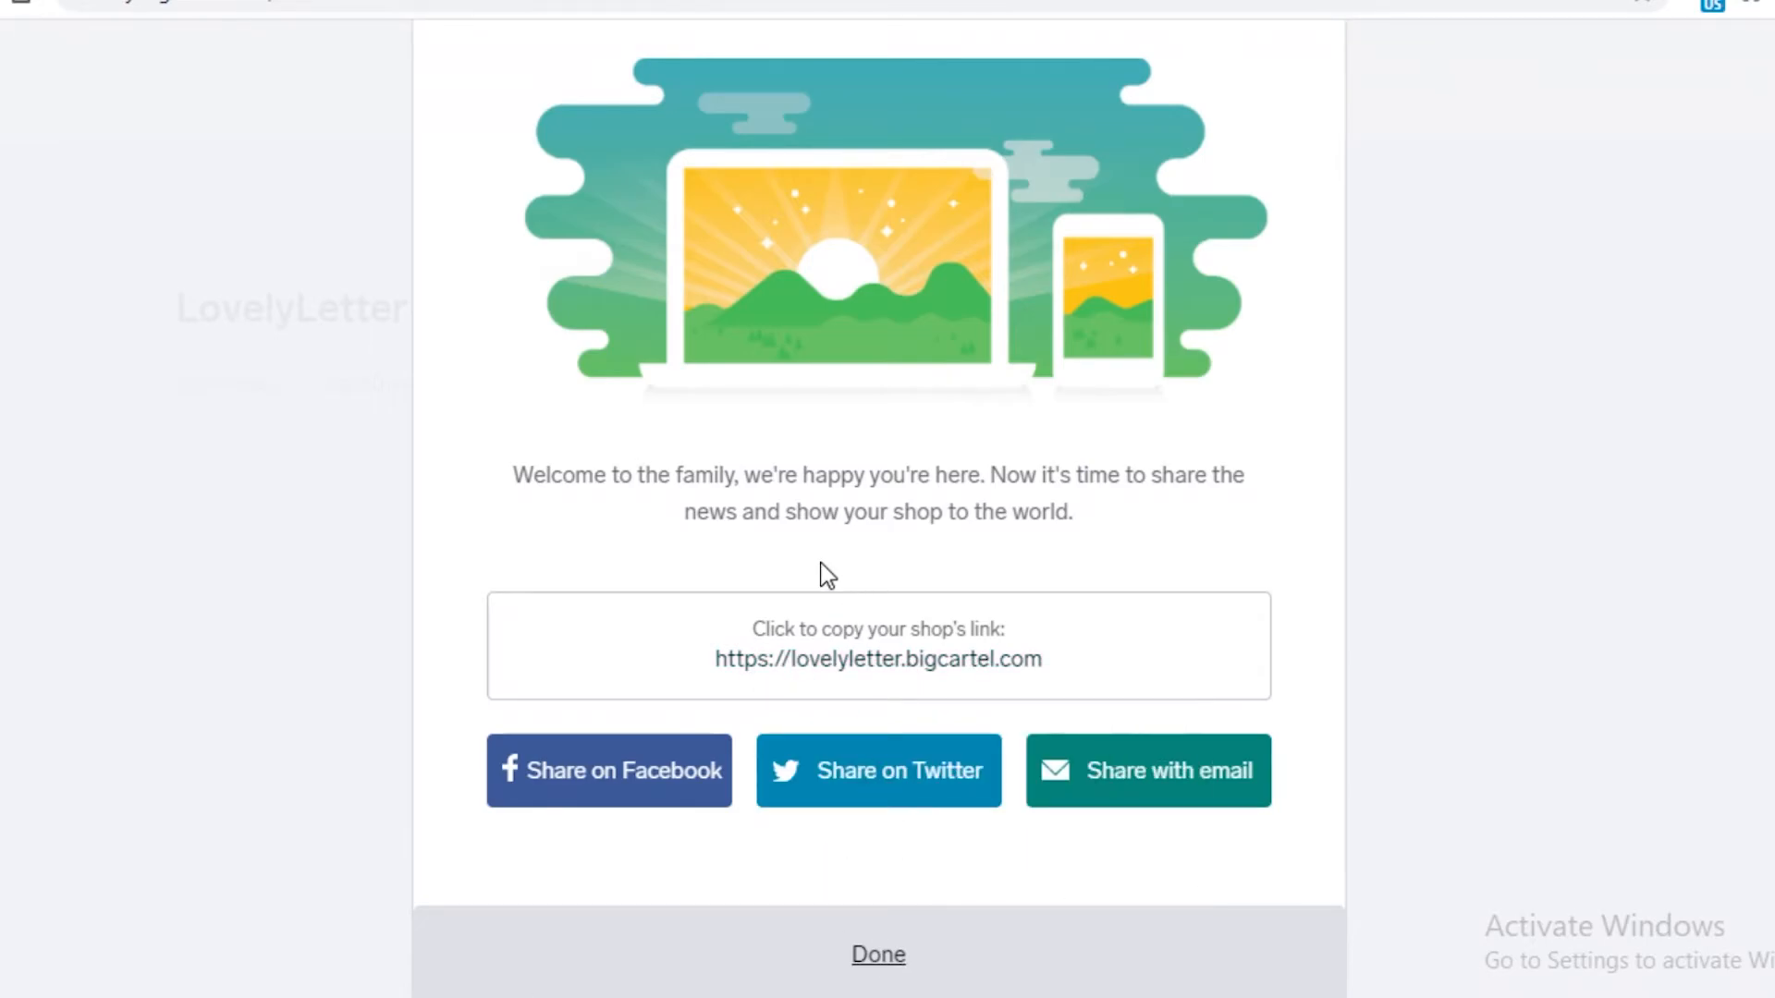
Close the launch message and look through the dashboard's visitor, order, revenue and product statistics.
scroll(514, 576, "down", 5)
scroll(573, 620, "up", 5)
scroll(523, 639, "down", 4)
scroll(525, 645, "down", 1)
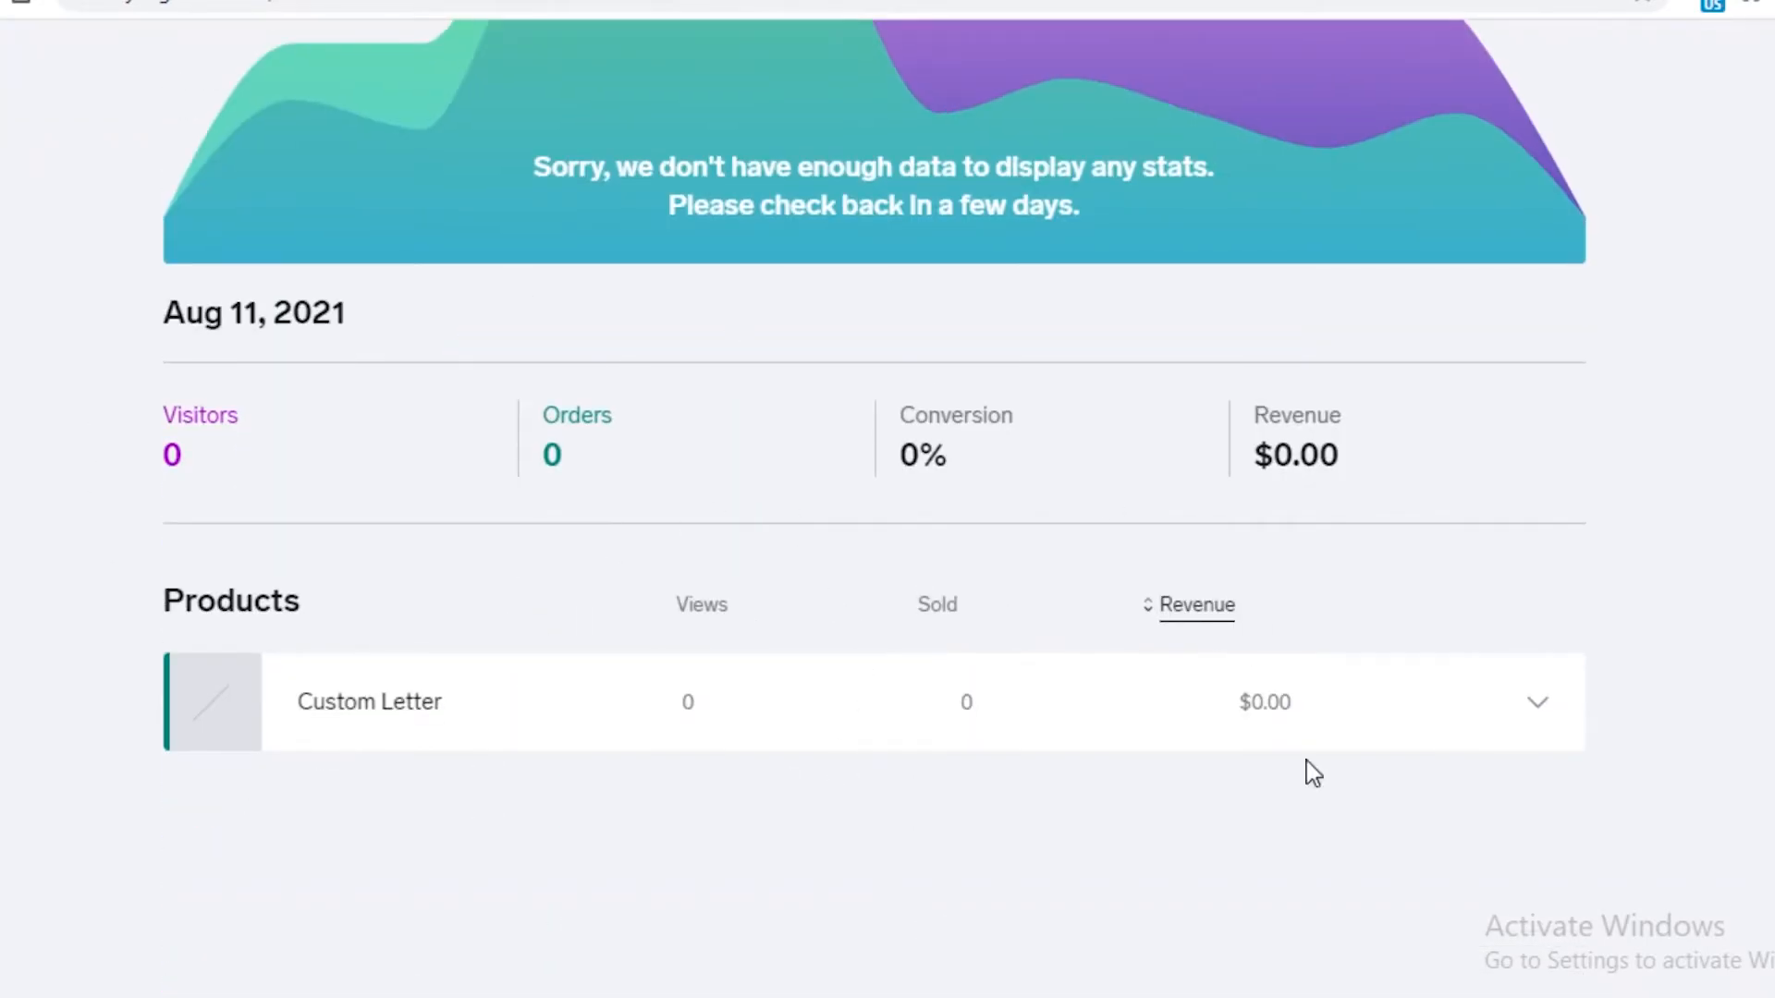
scroll(555, 370, "up", 6)
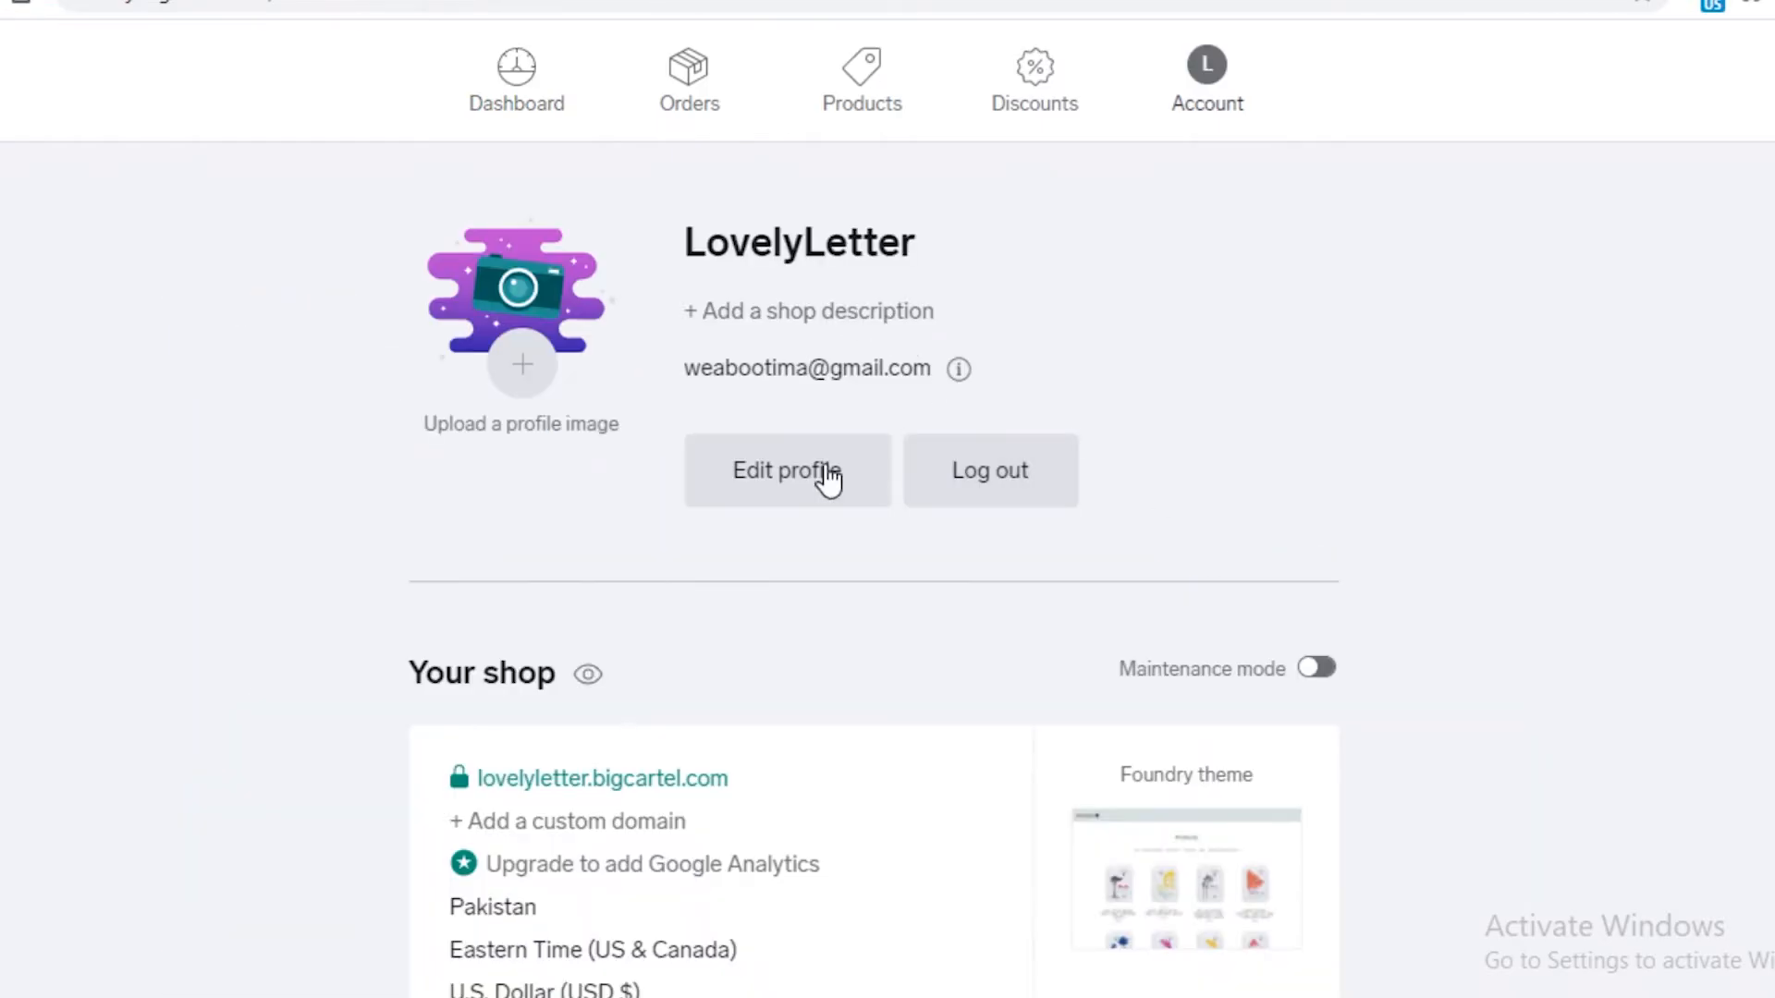
Open the live LovelyLetter storefront from the account page and look through its home page, menu and featured products.
scroll(582, 713, "down", 2)
left_click(583, 629)
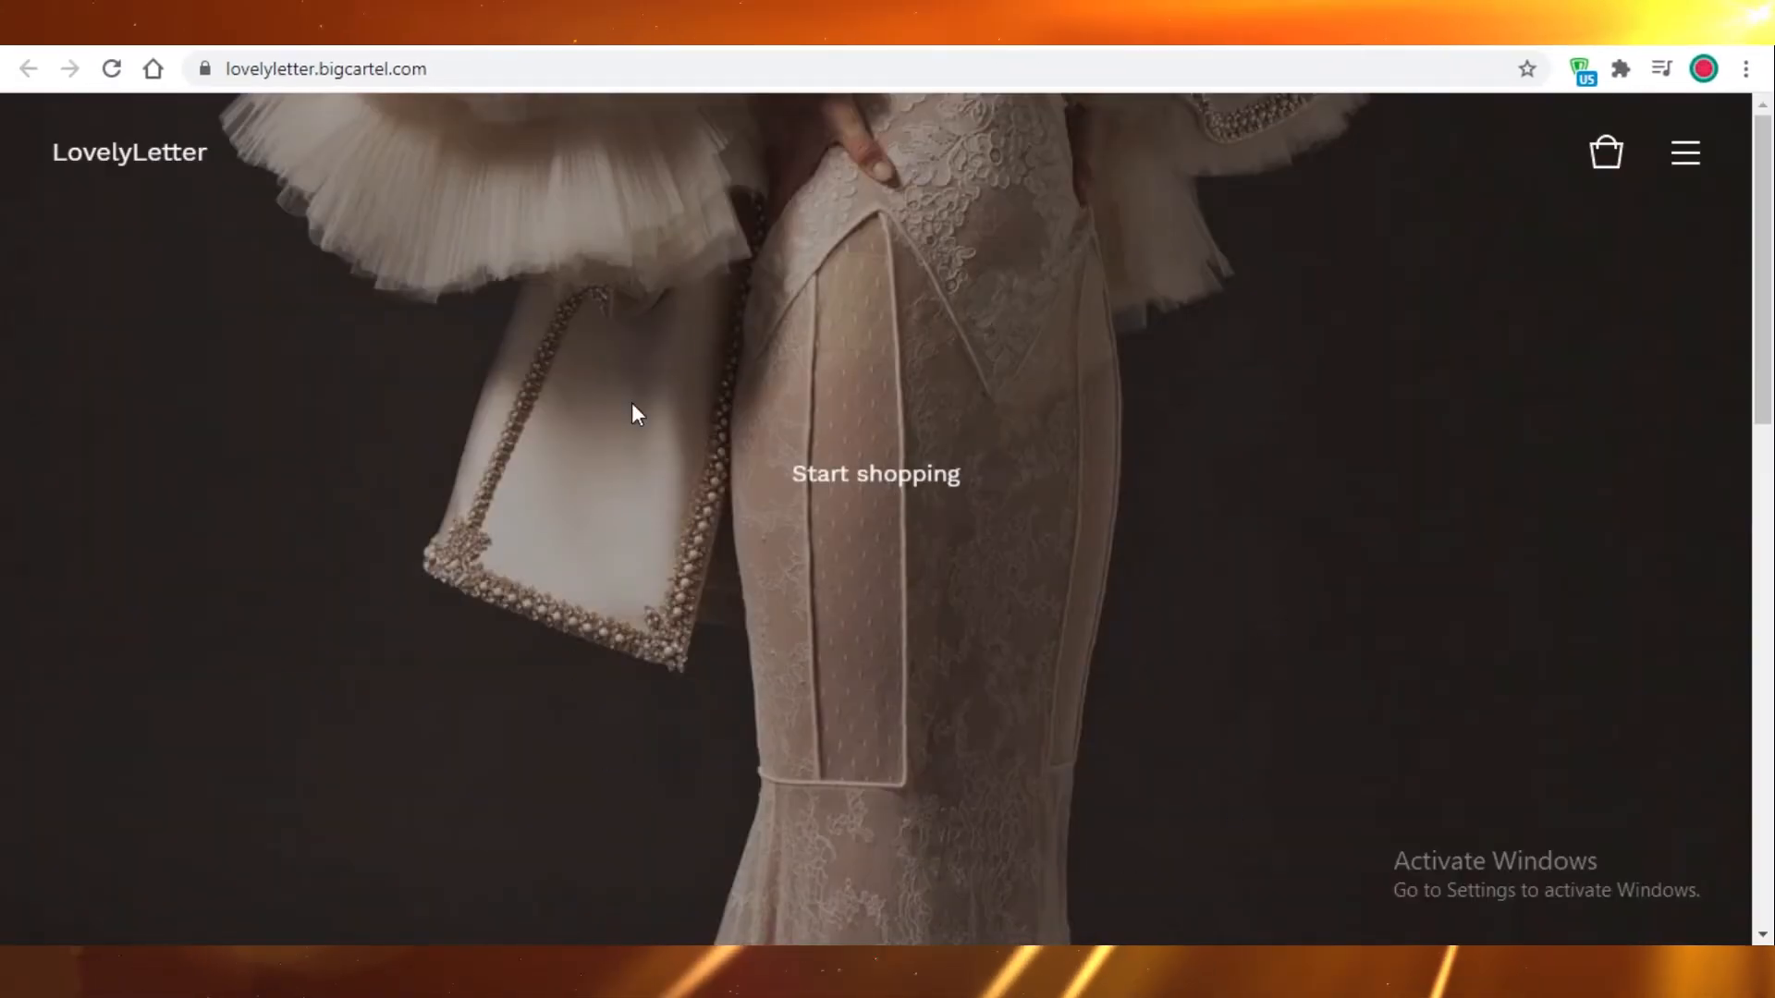
scroll(1445, 347, "down", 5)
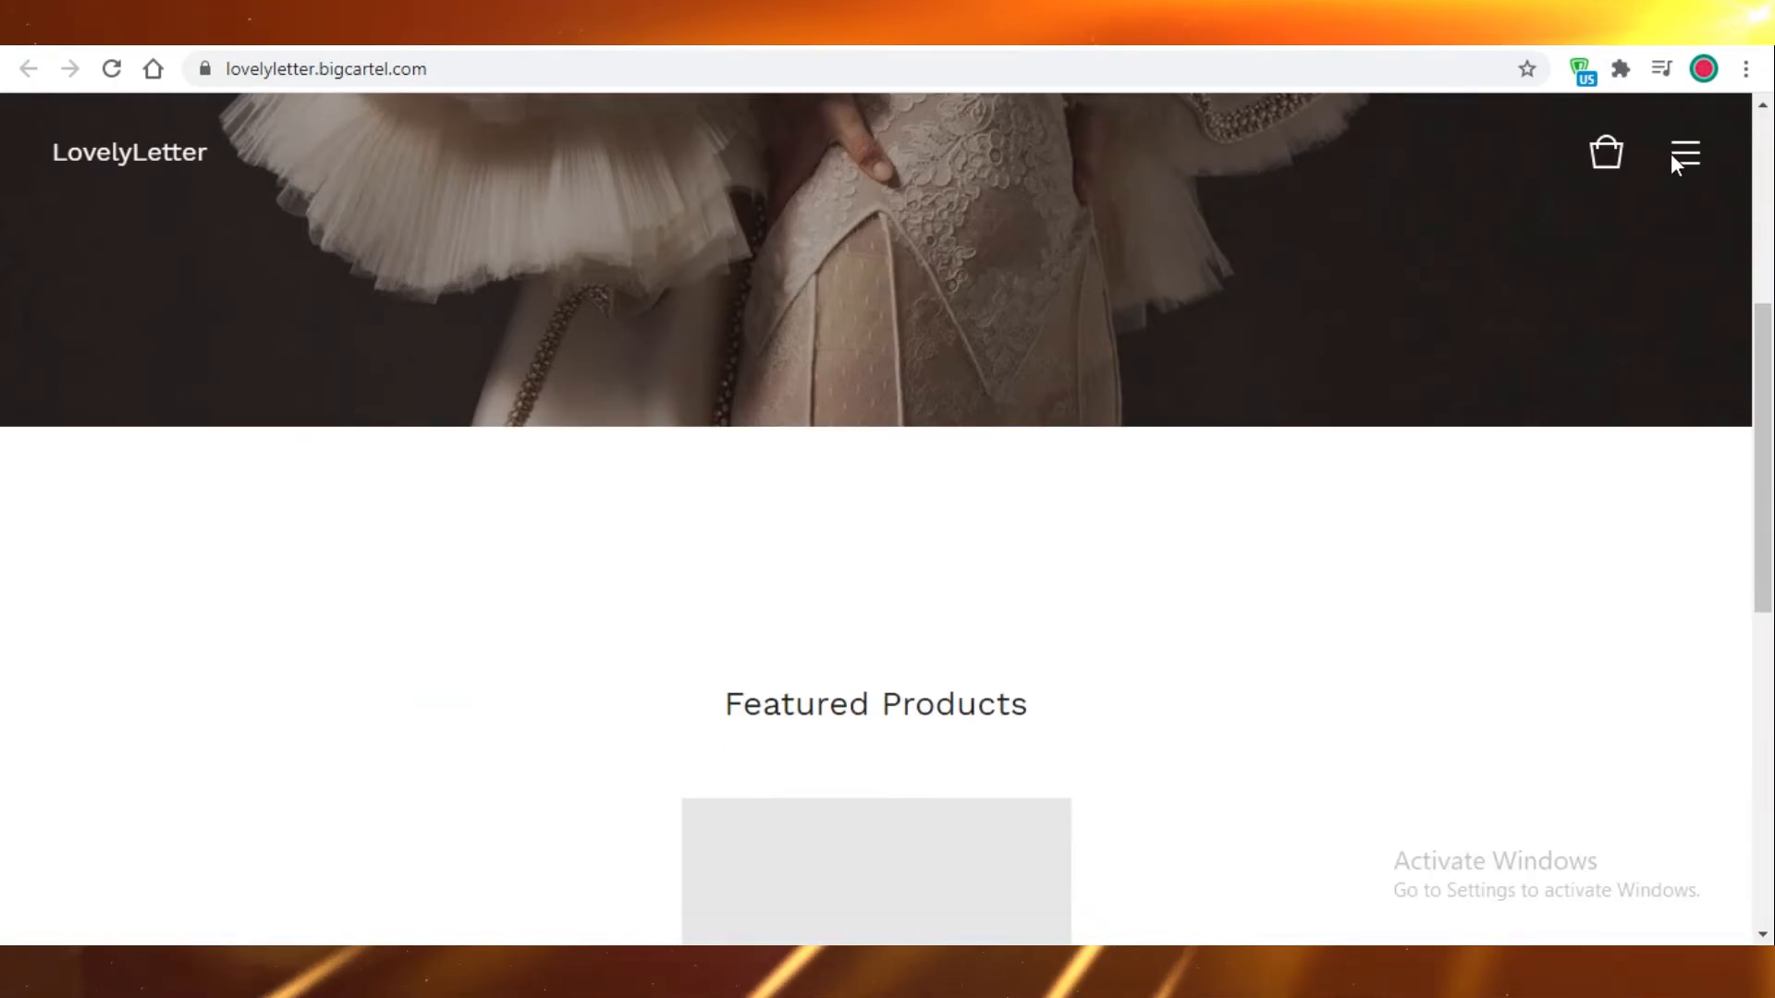
left_click(1686, 157)
left_click(1687, 154)
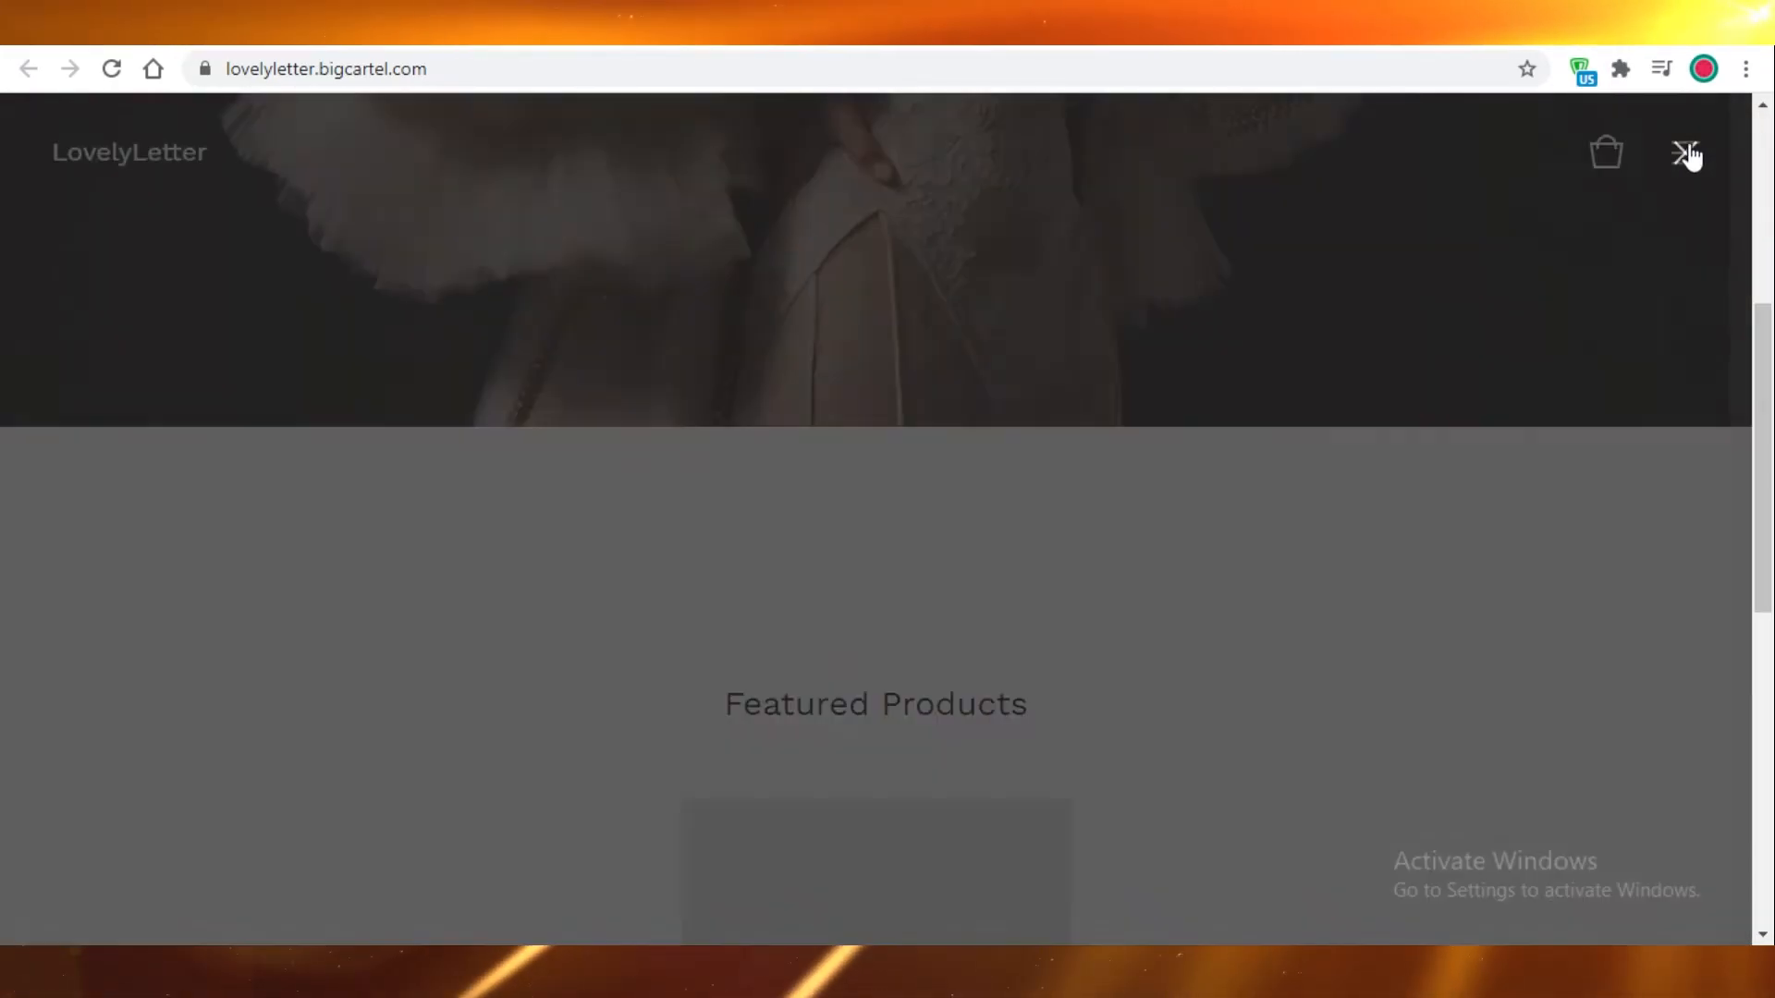
scroll(1070, 534, "down", 5)
scroll(1069, 534, "down", 5)
scroll(942, 380, "up", 5)
Open the Custom Letter product in the storefront, choose its name option and add it to the bag.
left_click(879, 586)
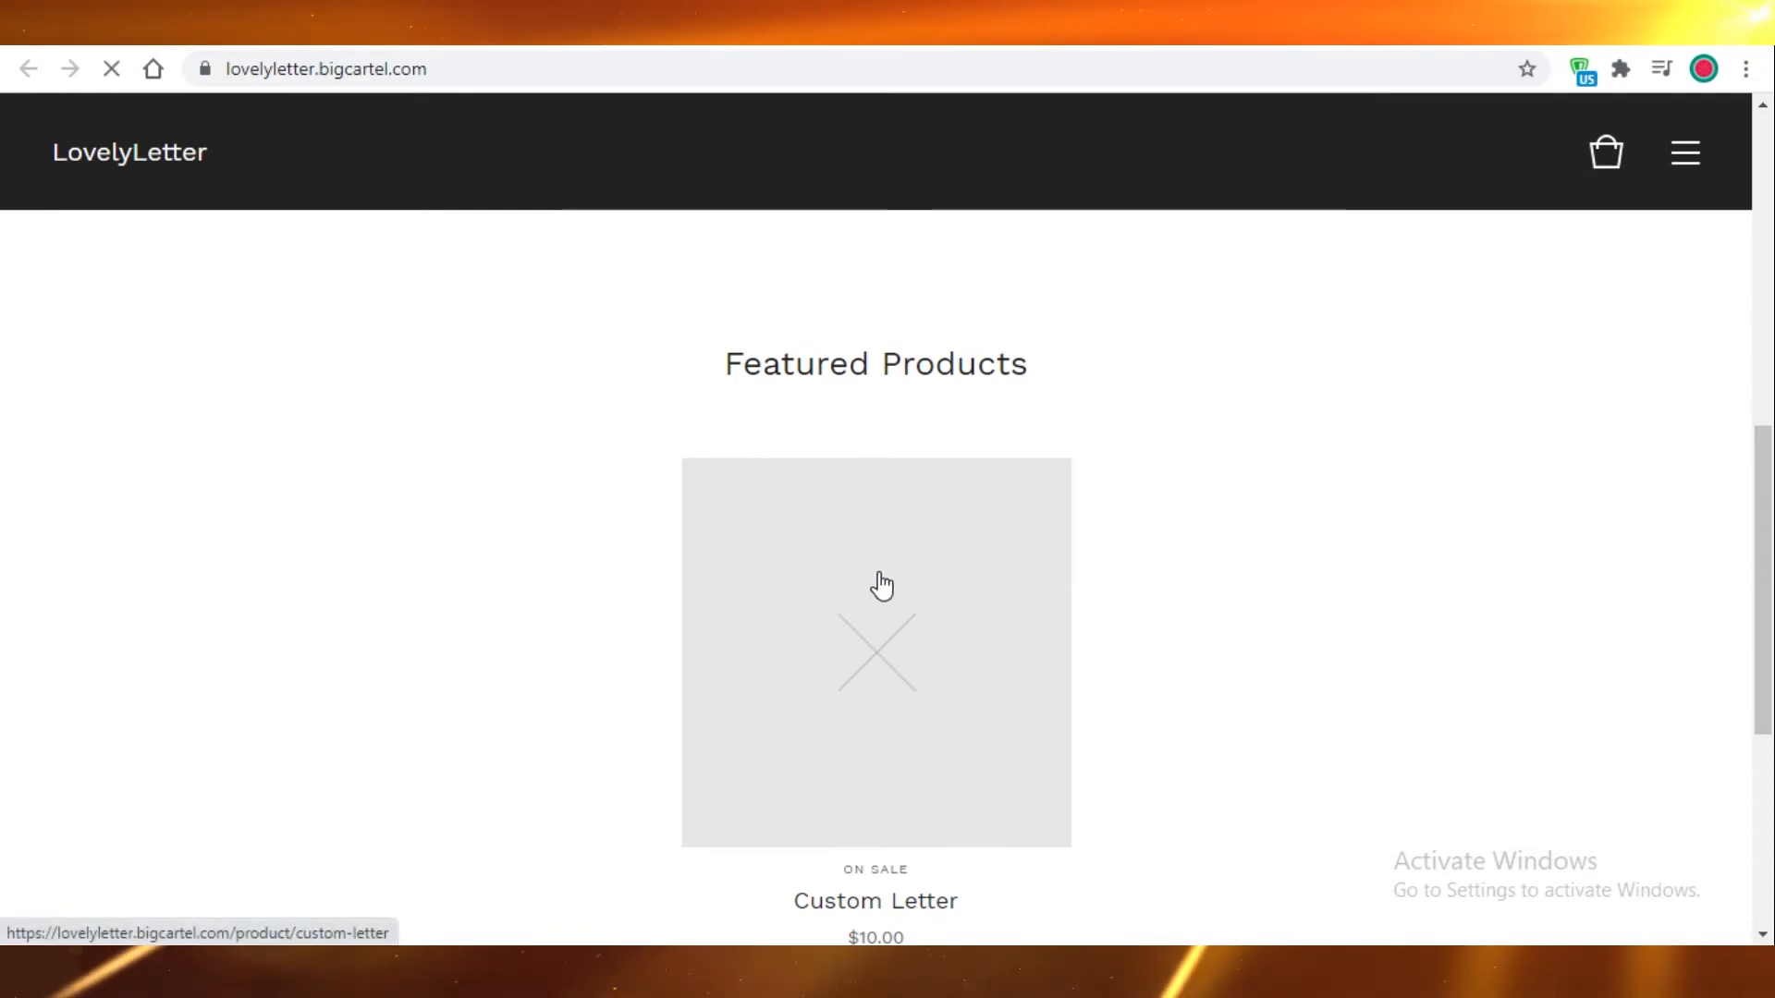
left_click(1115, 477)
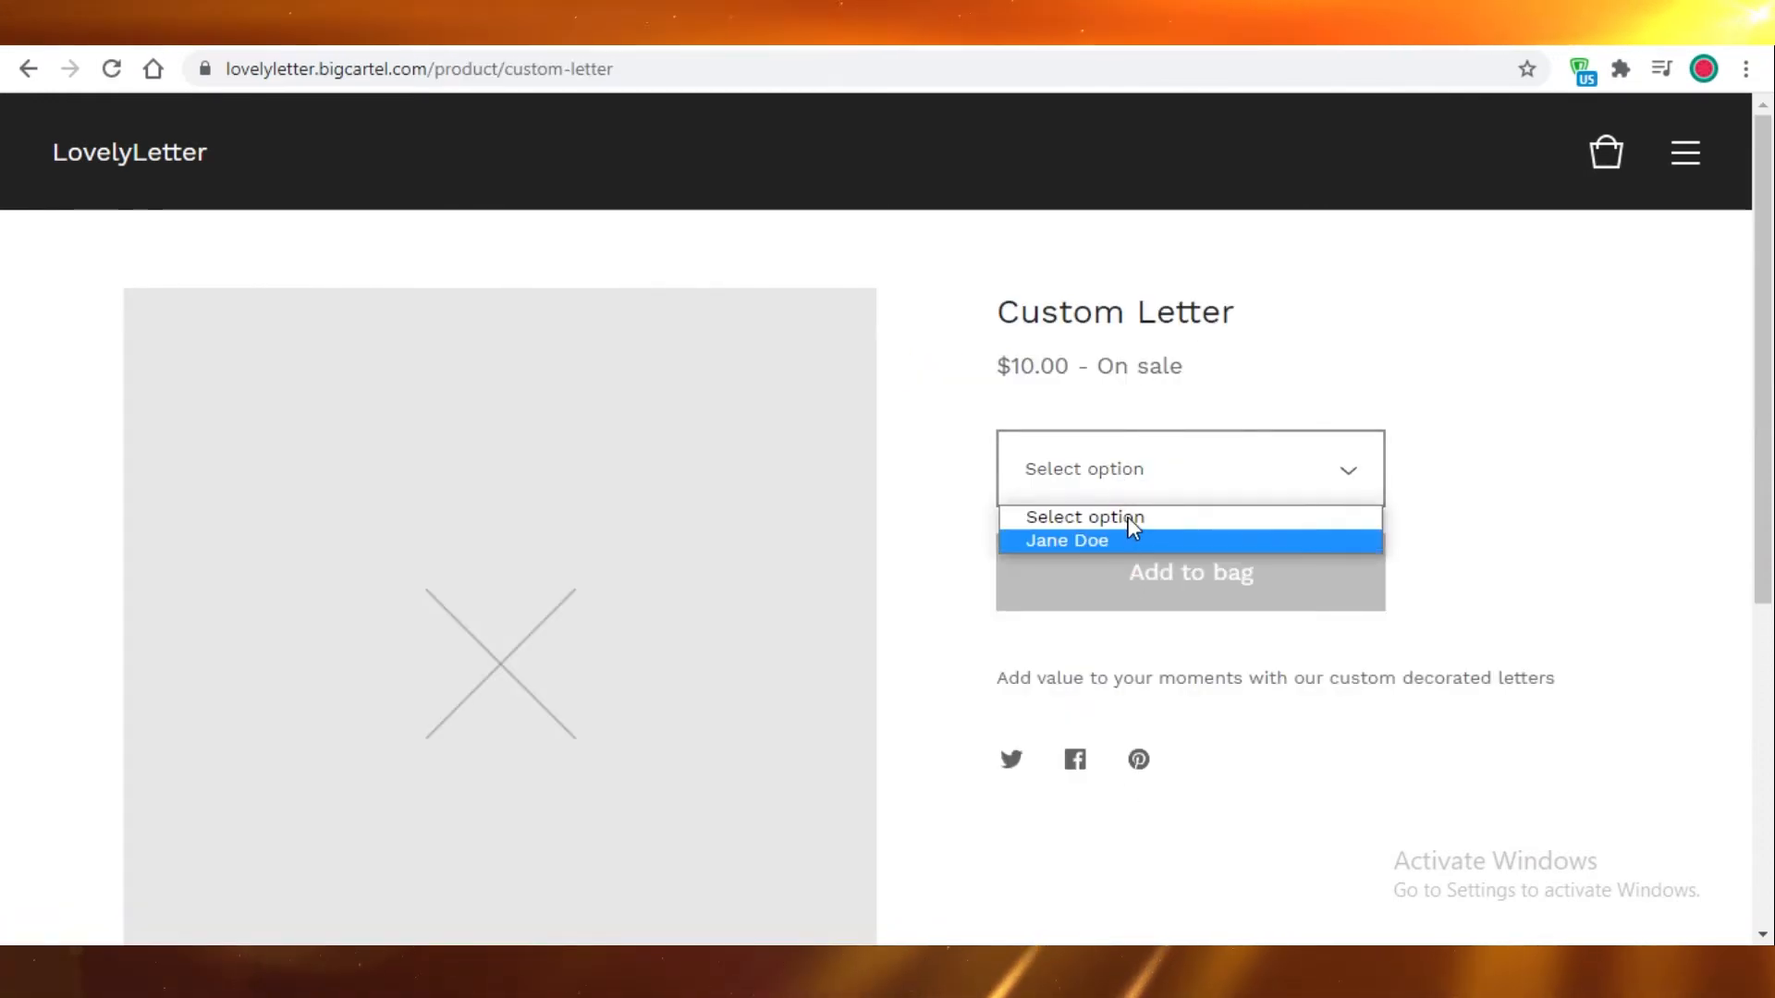
left_click(1119, 537)
left_click(1128, 579)
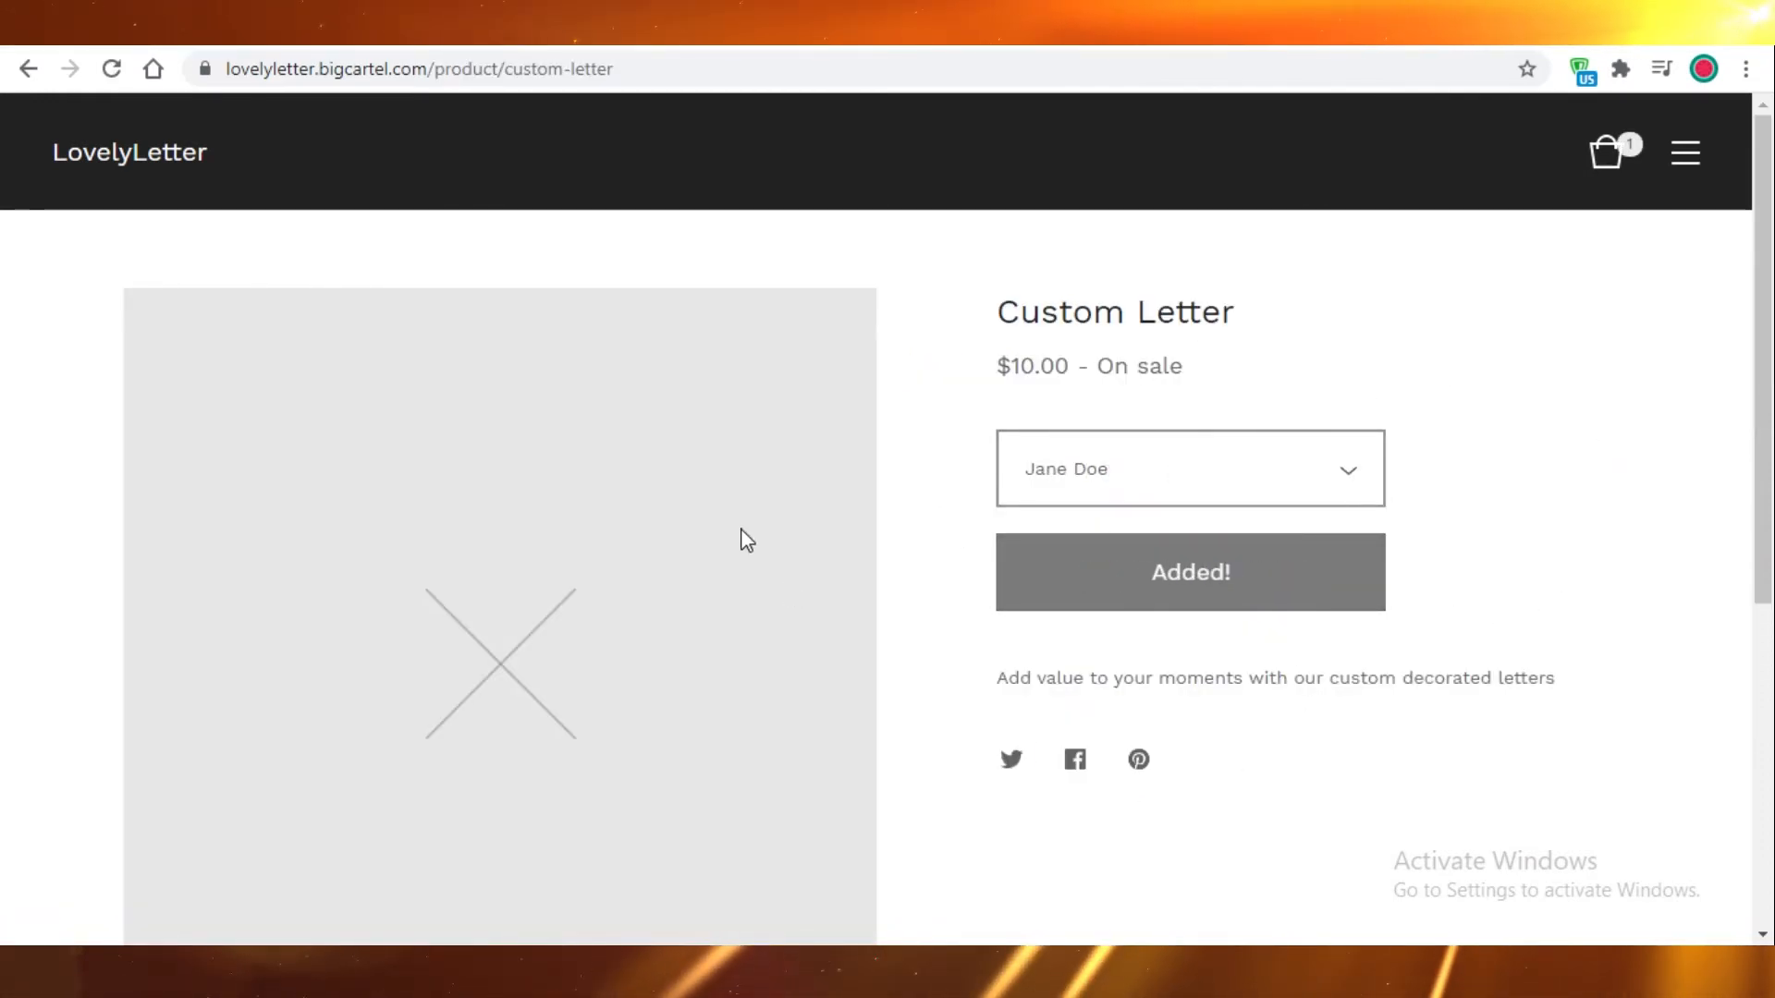
View the shopping bag, proceed to checkout and read the checkout page.
left_click(1417, 724)
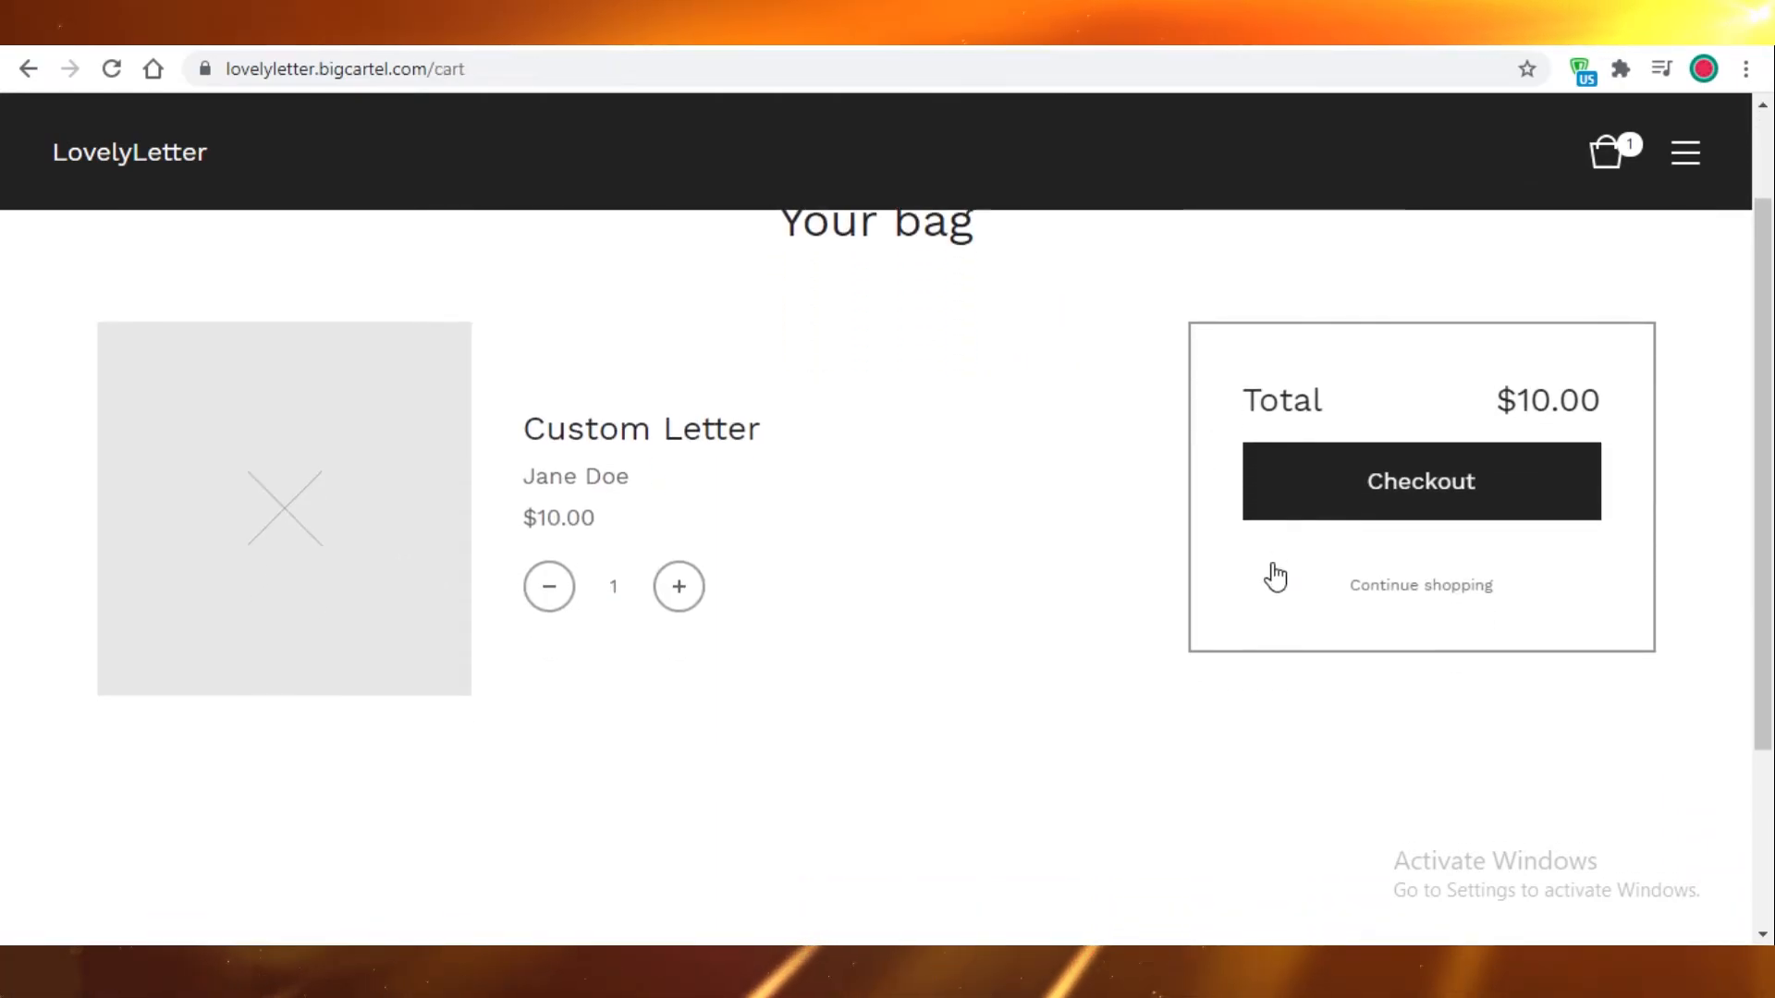
left_click(1449, 477)
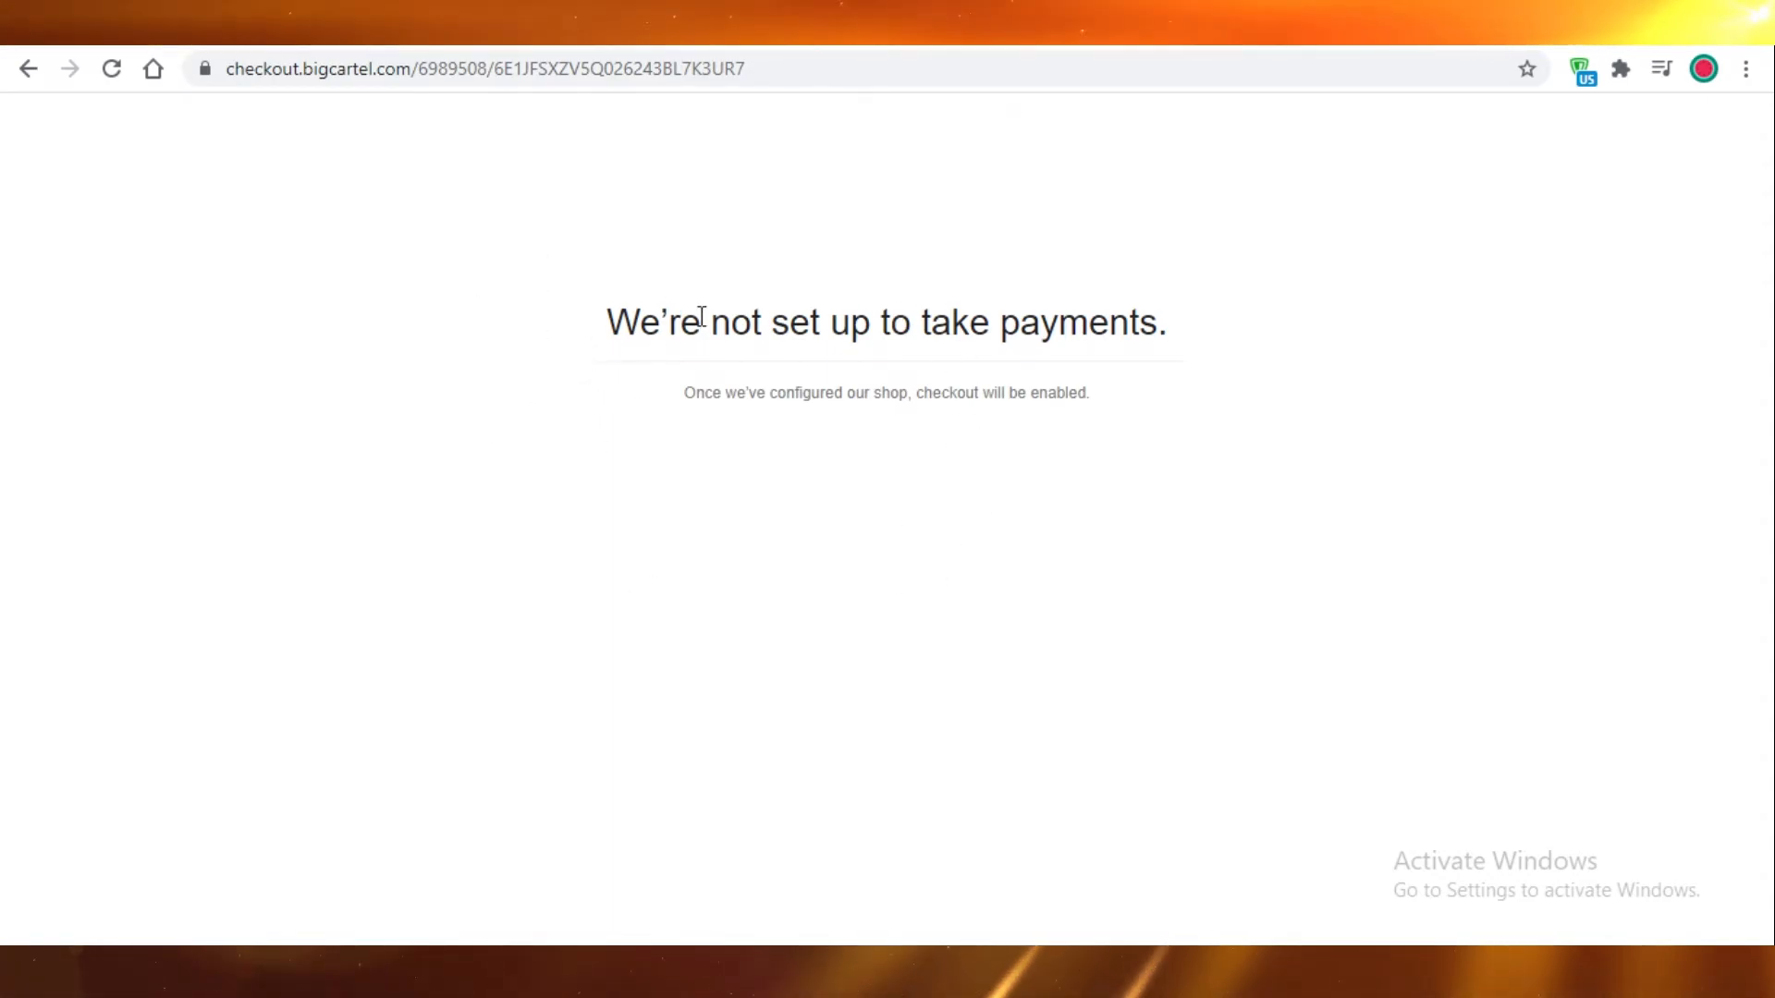
left_click_drag(724, 393, 1129, 384)
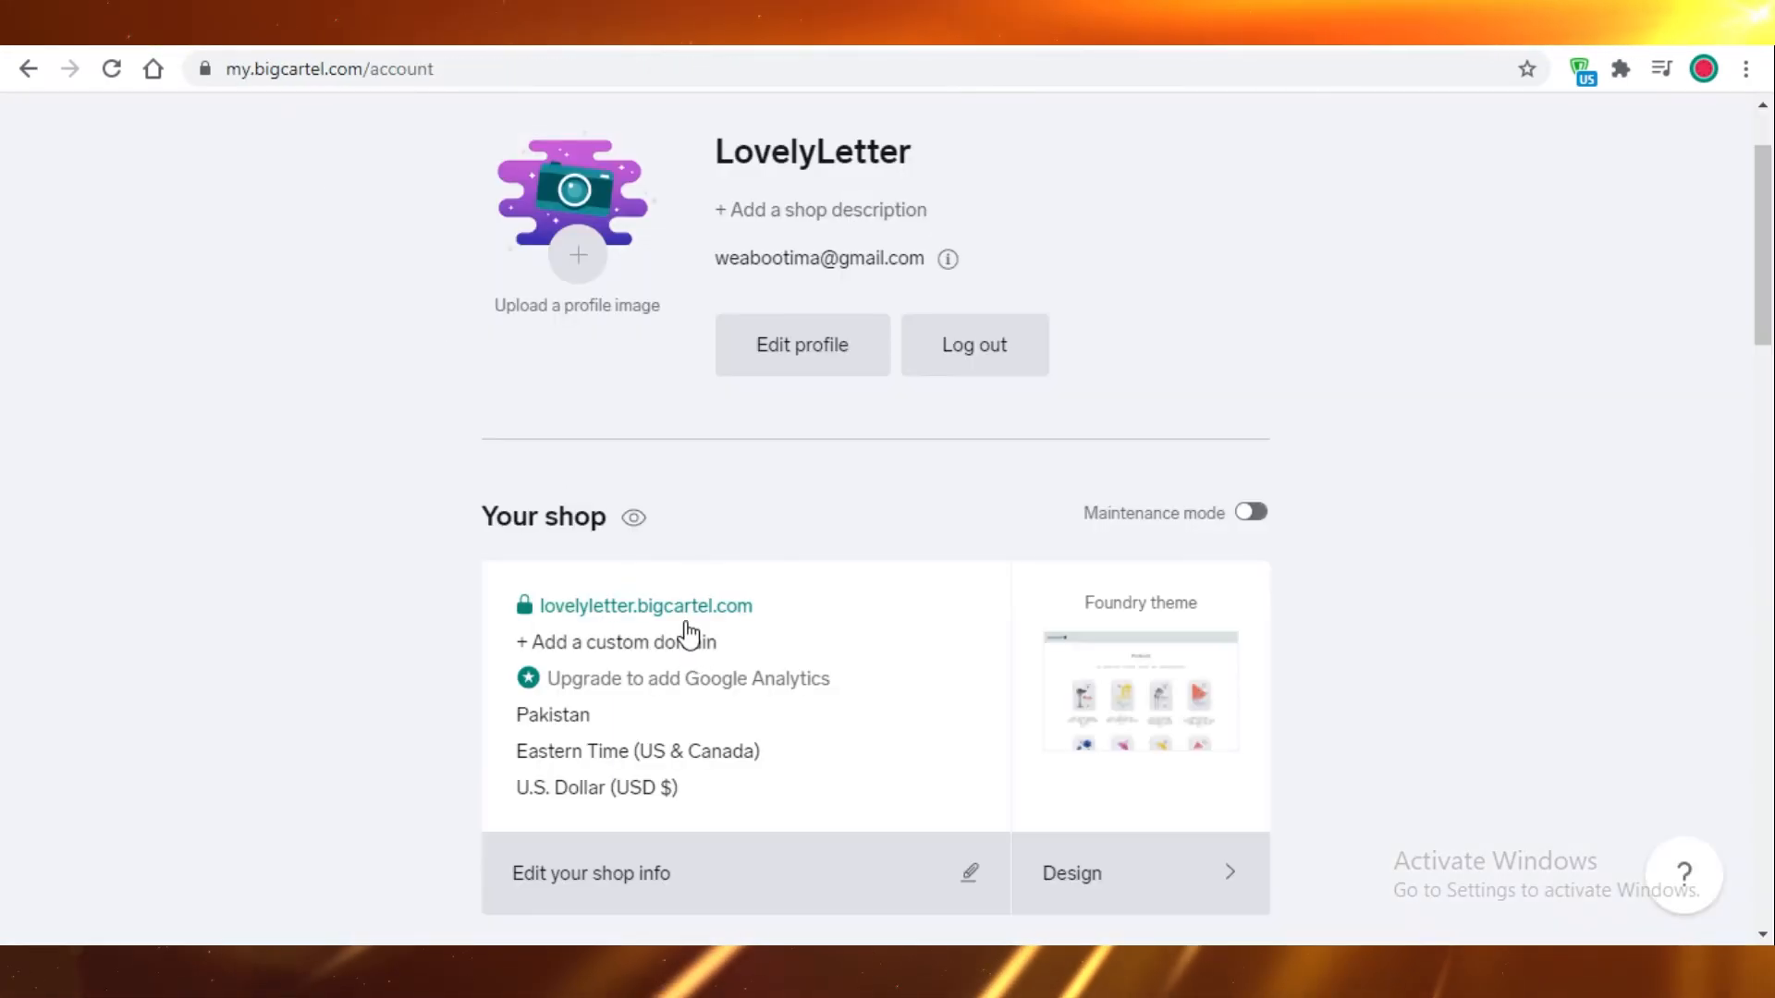
Return to the shop admin and check the Orders page.
scroll(690, 635, "up", 1)
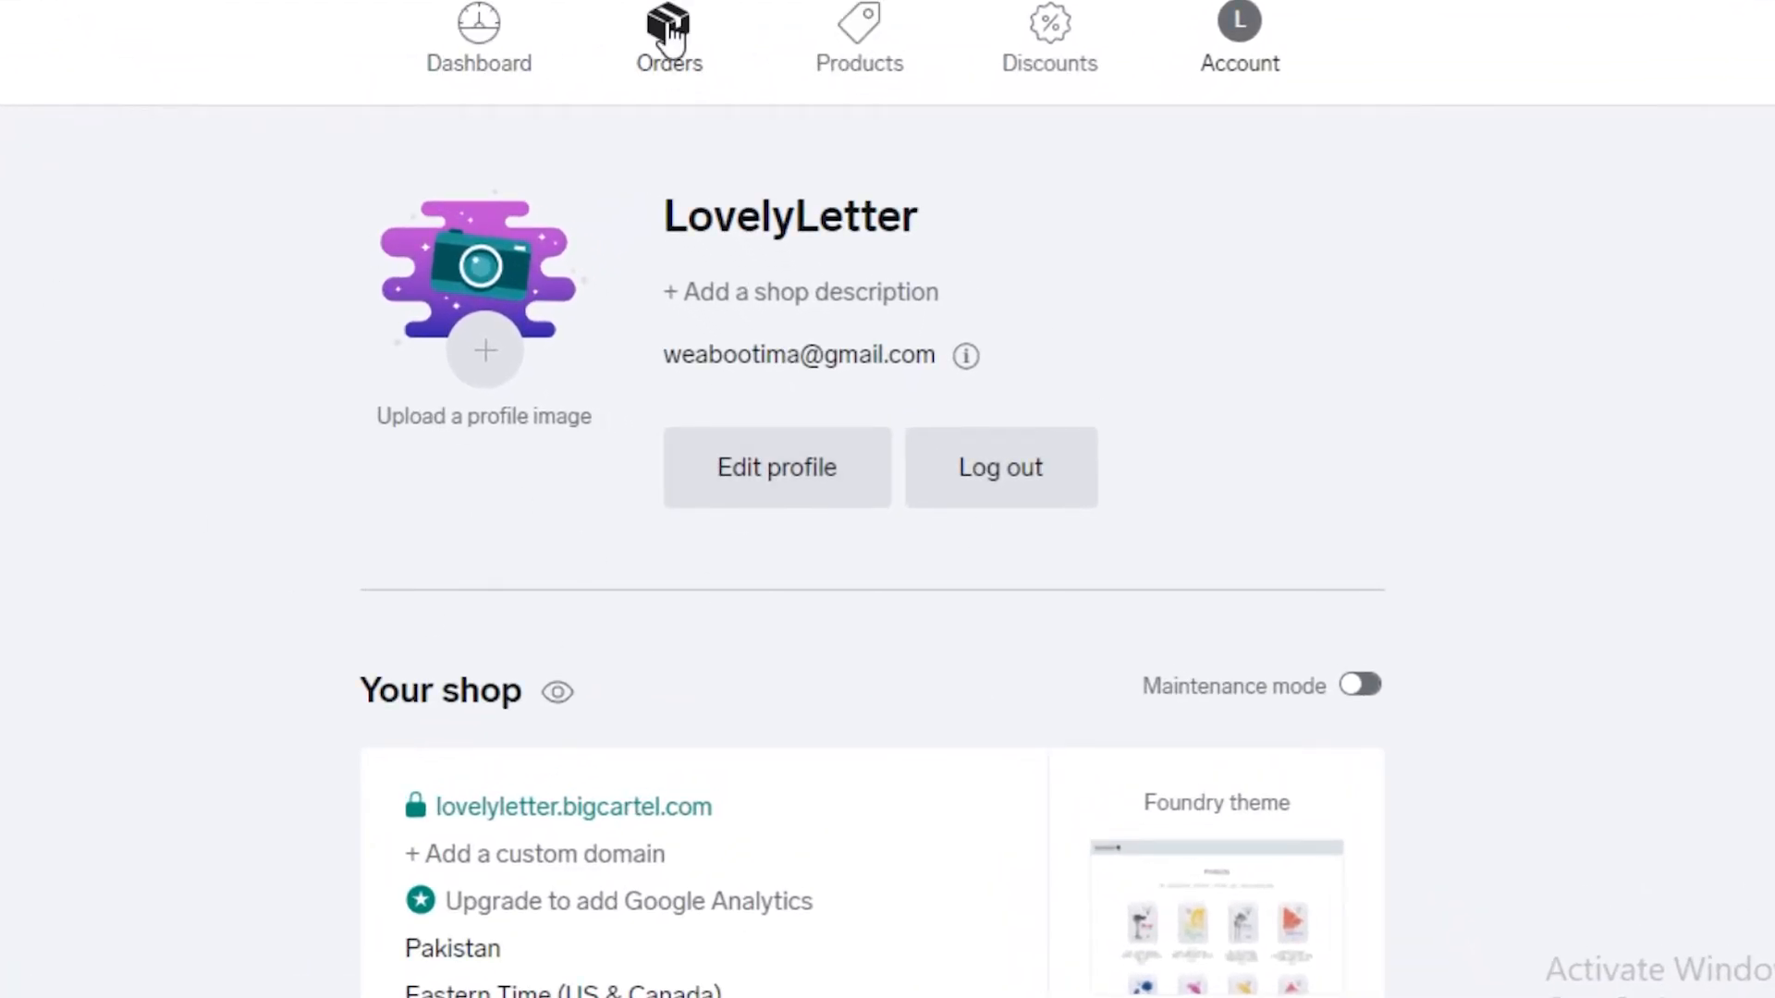
left_click(670, 37)
scroll(821, 508, "down", 1)
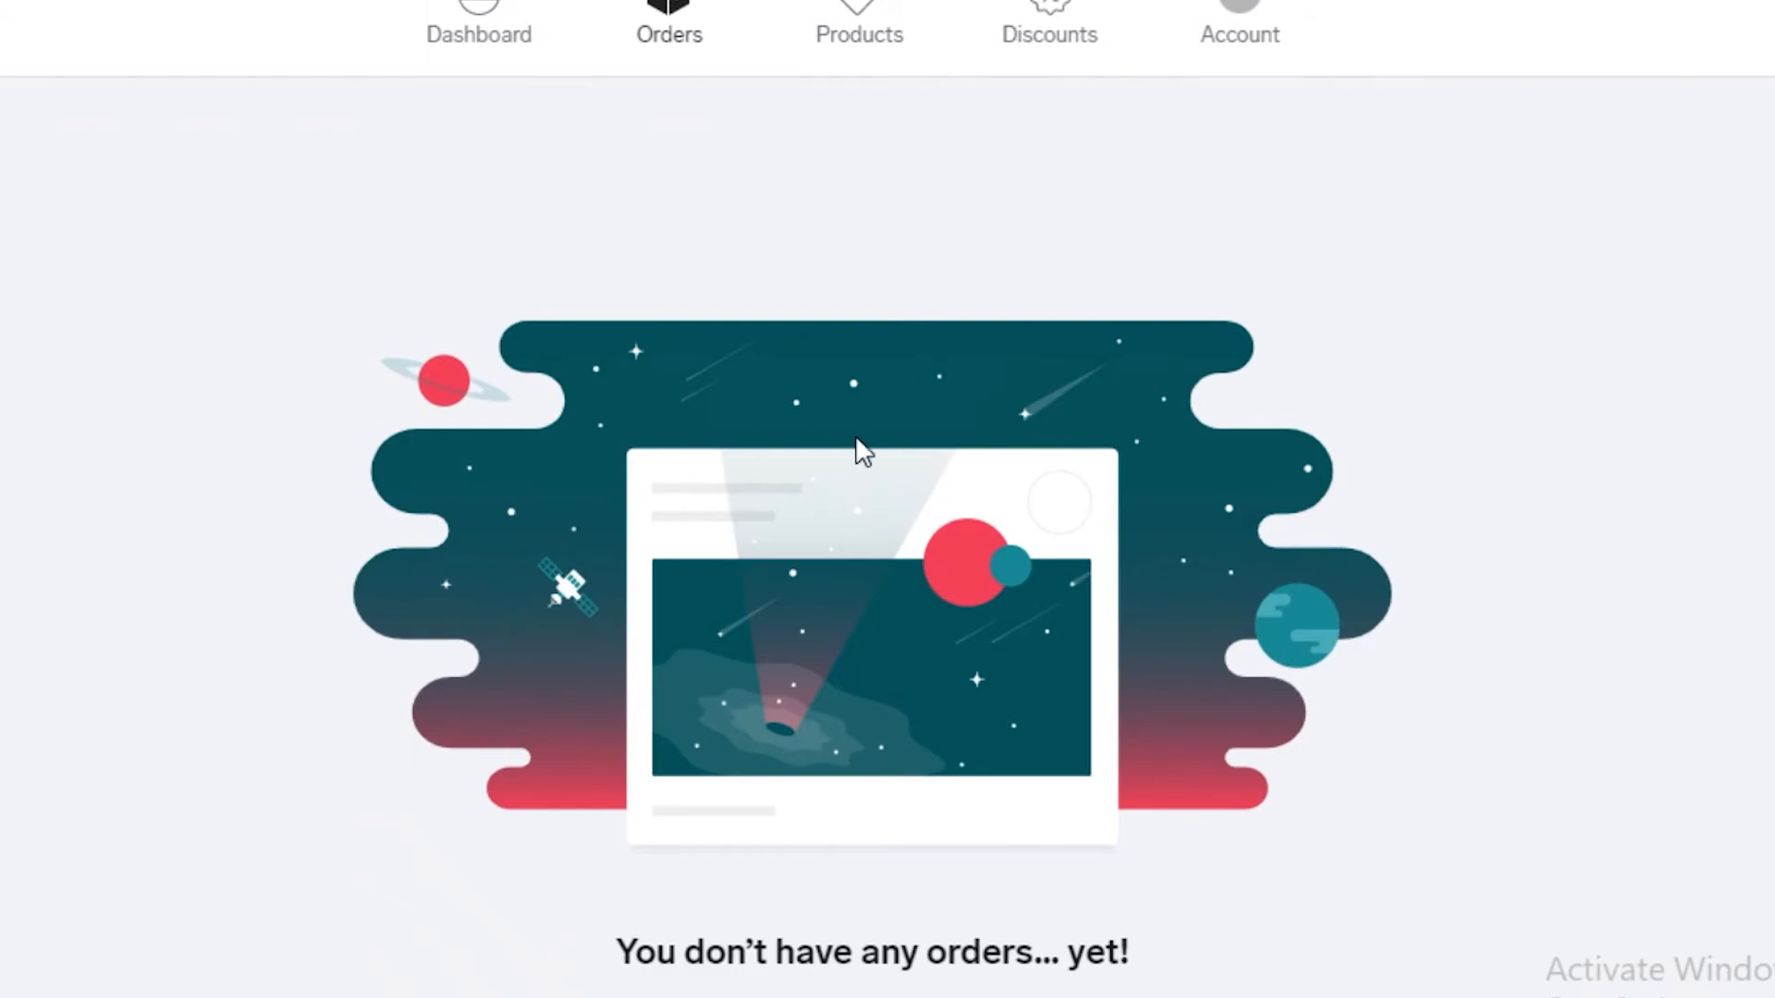
scroll(835, 151, "up", 1)
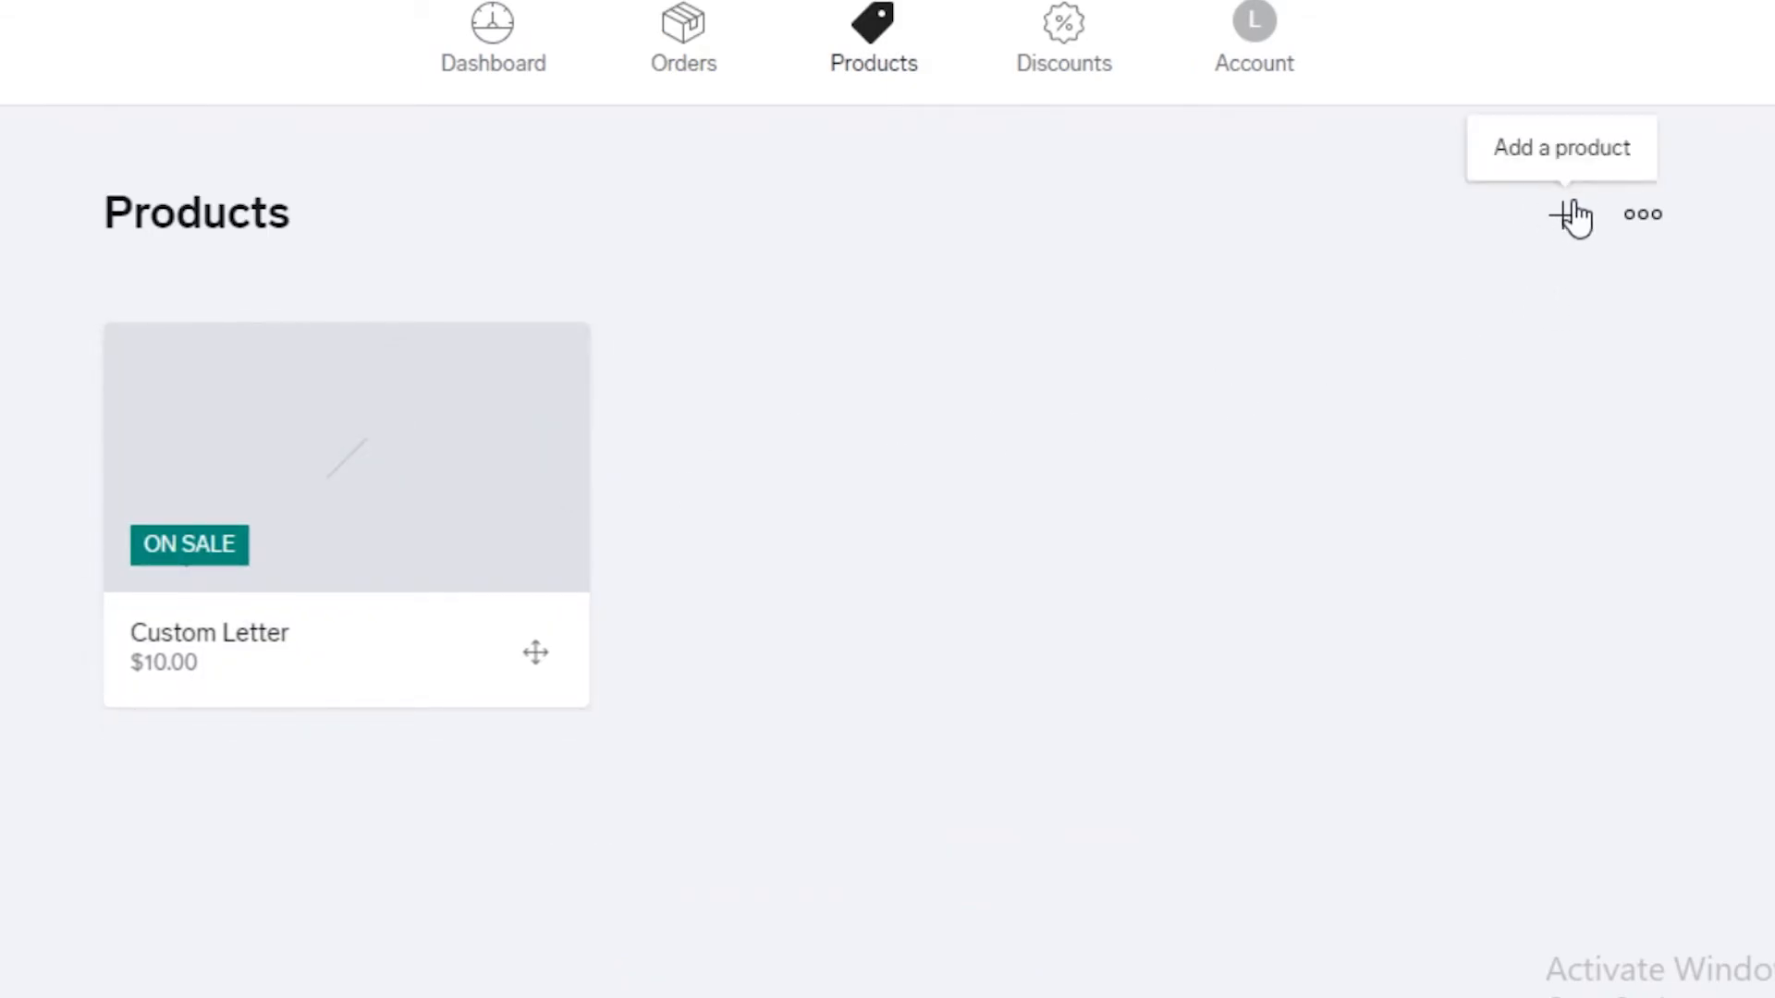
Try to enable bulk editing for the shop's products and decline the plan upgrade.
left_click(1634, 218)
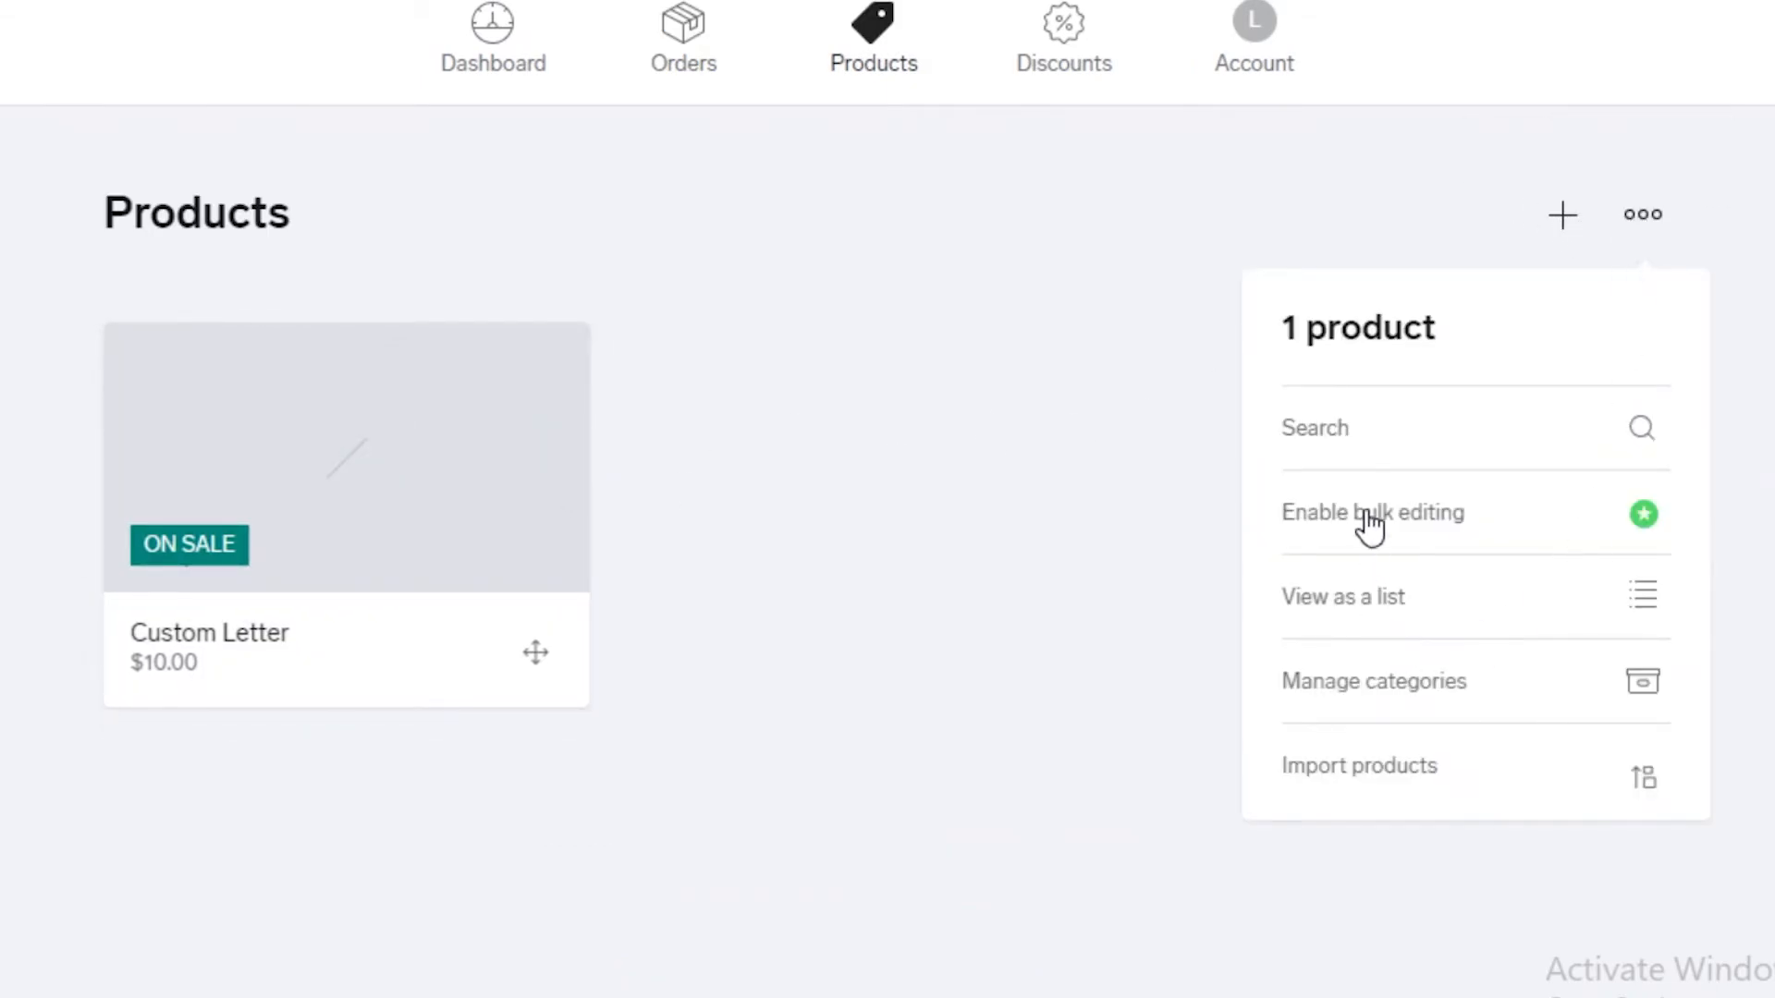
left_click(1556, 516)
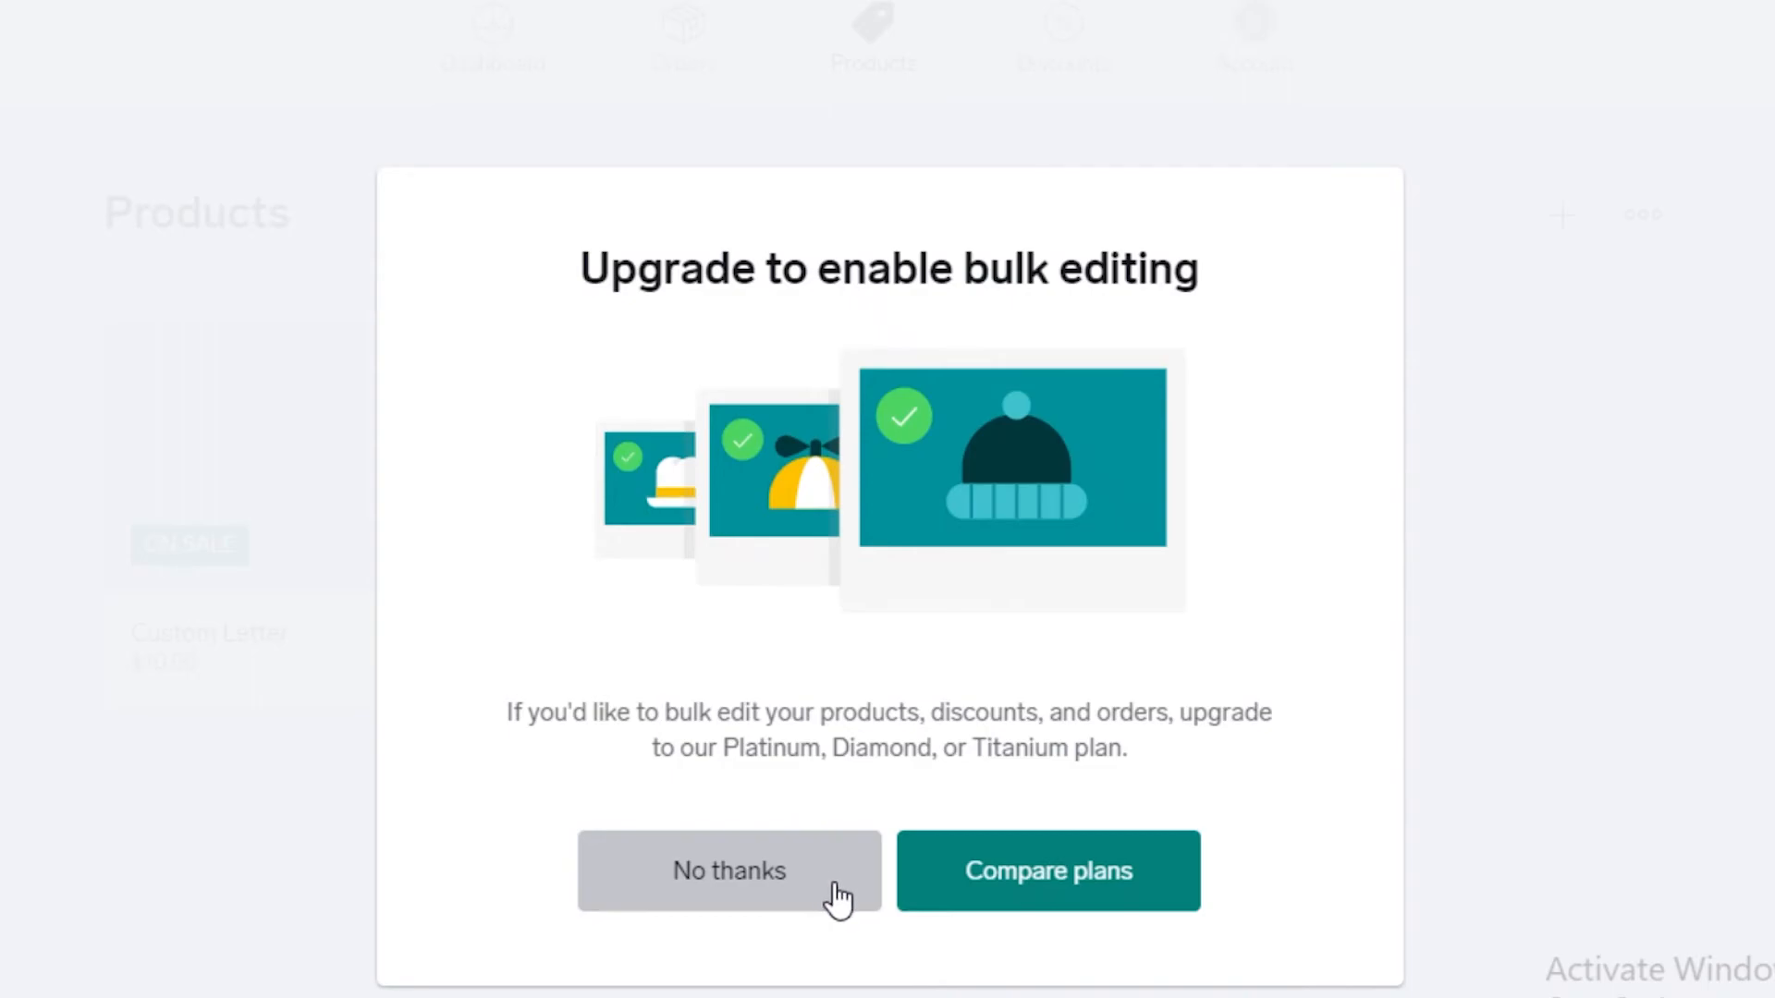
left_click(788, 906)
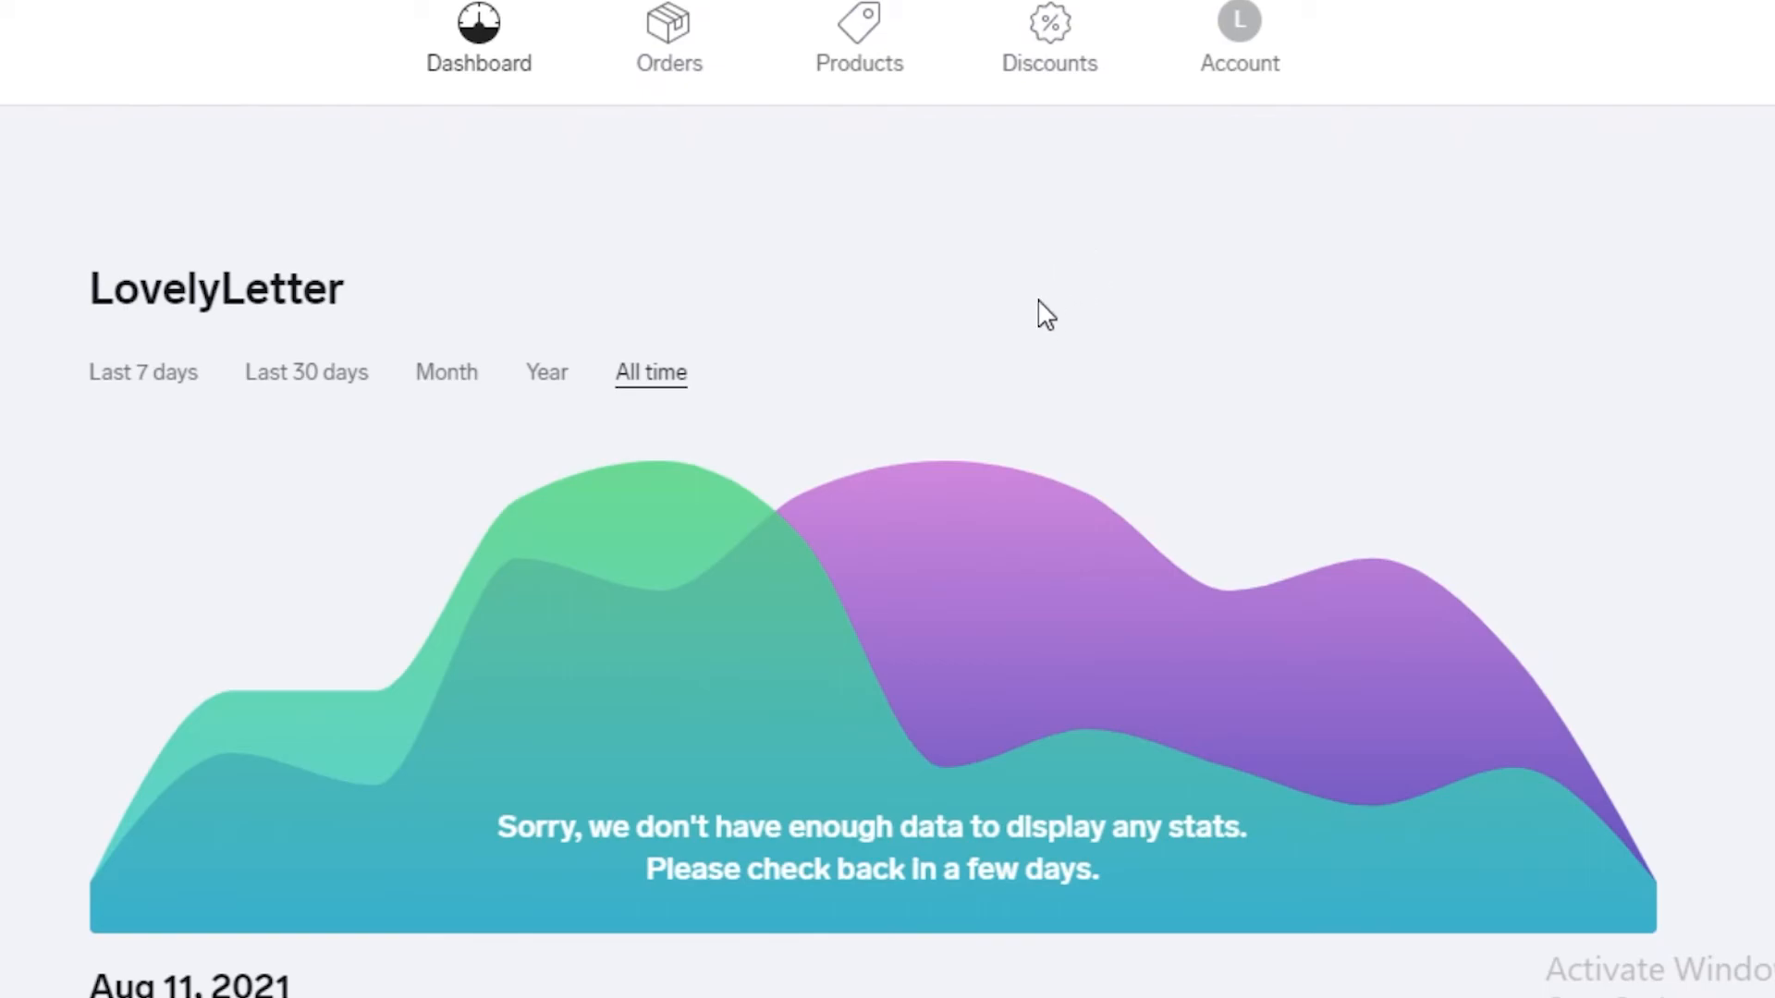
Review the all-time shop statistics and the Custom Letter product's performance on the dashboard.
scroll(903, 246, "down", 2)
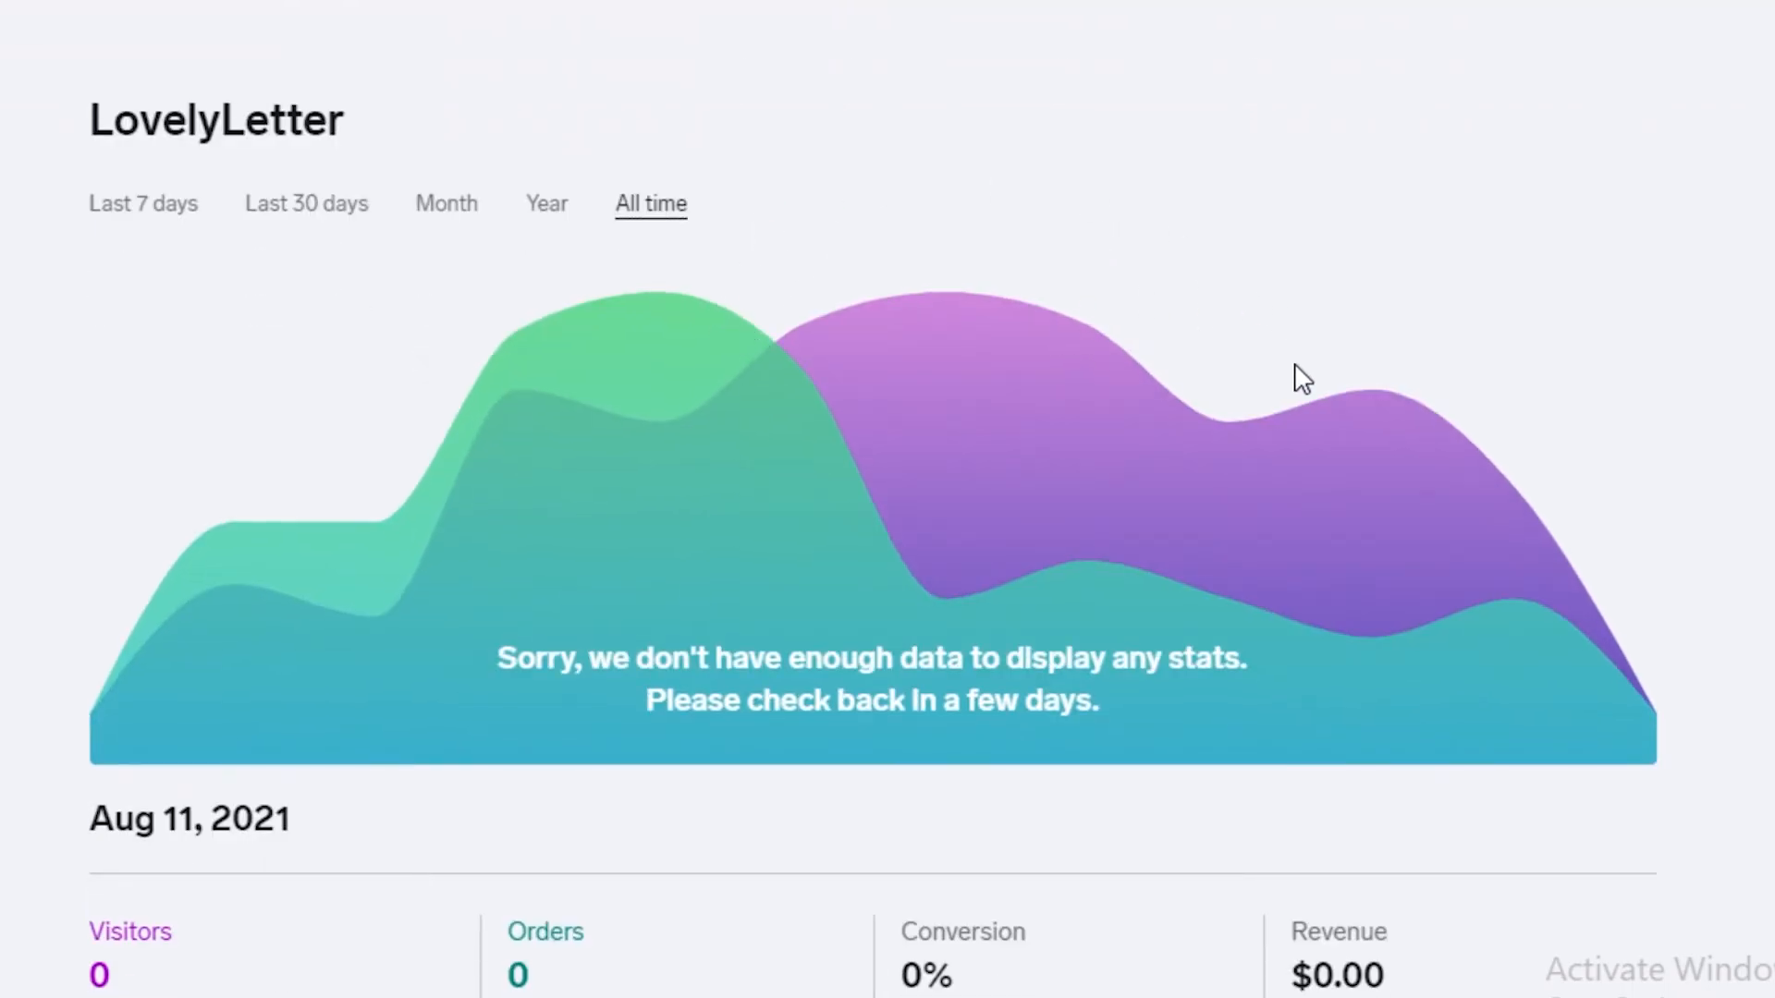
scroll(176, 592, "down", 5)
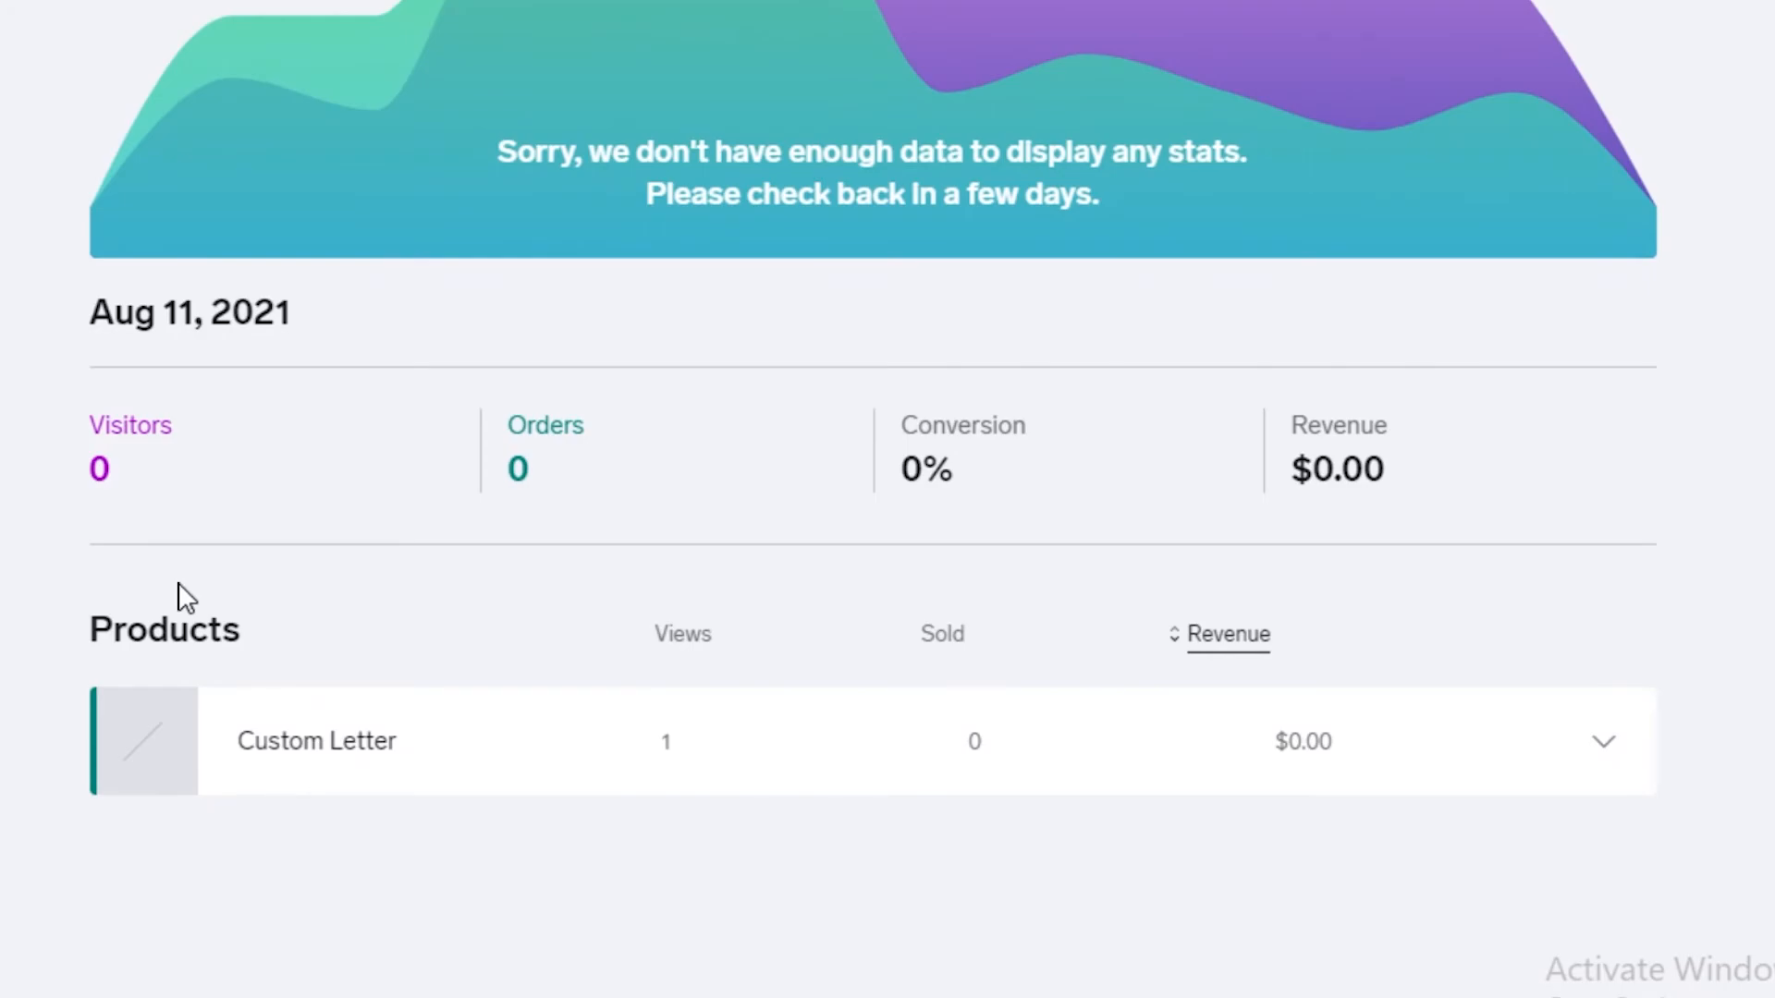
scroll(185, 596, "up", 7)
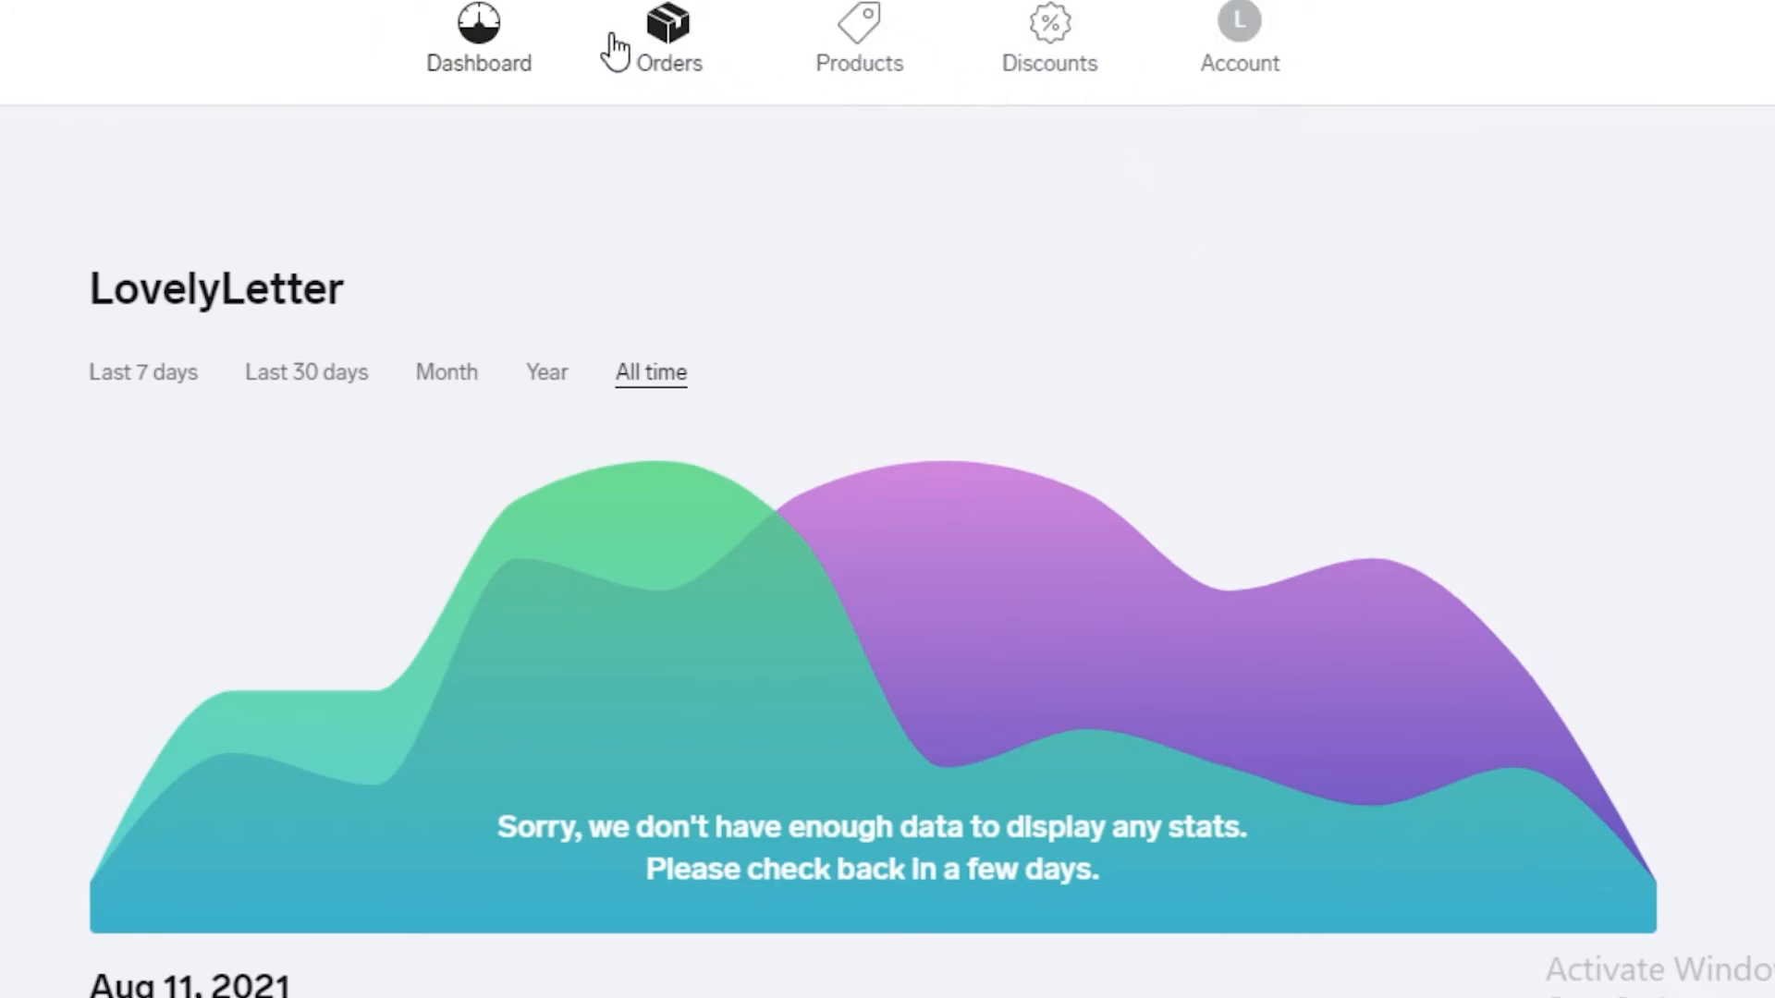
Go to the Orders page and open the help options.
left_click(691, 61)
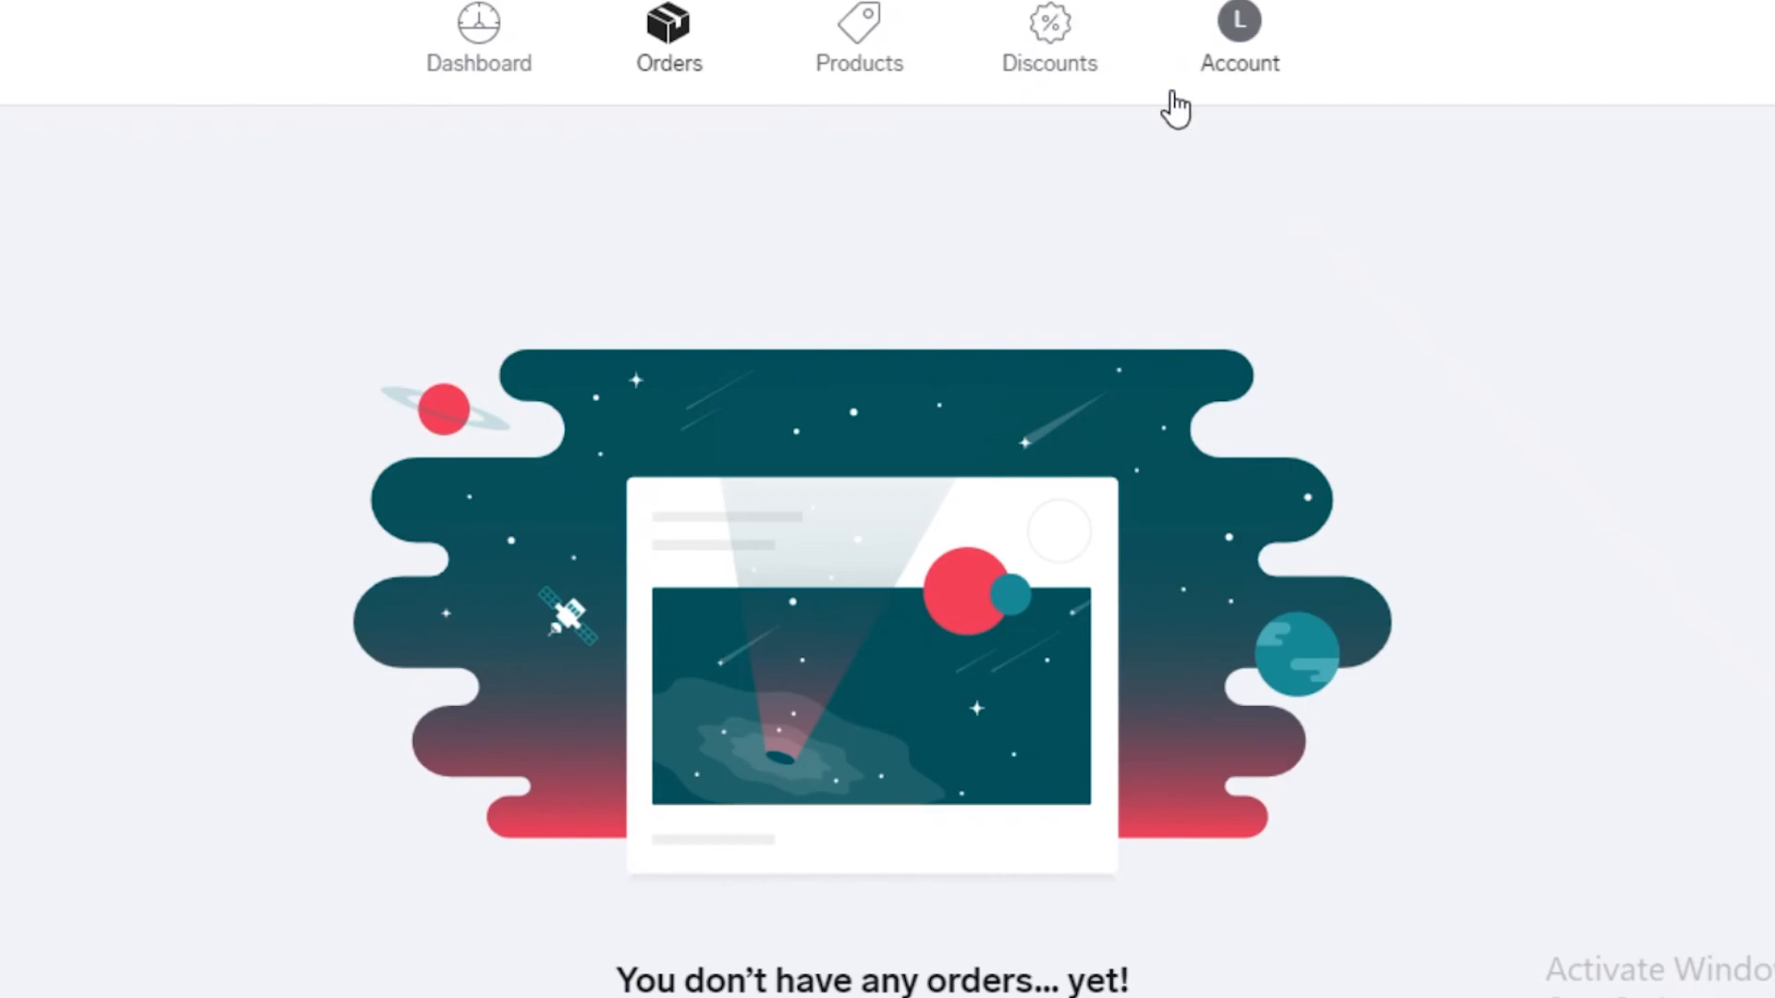
scroll(887, 499, "down", 1)
left_click(1700, 927)
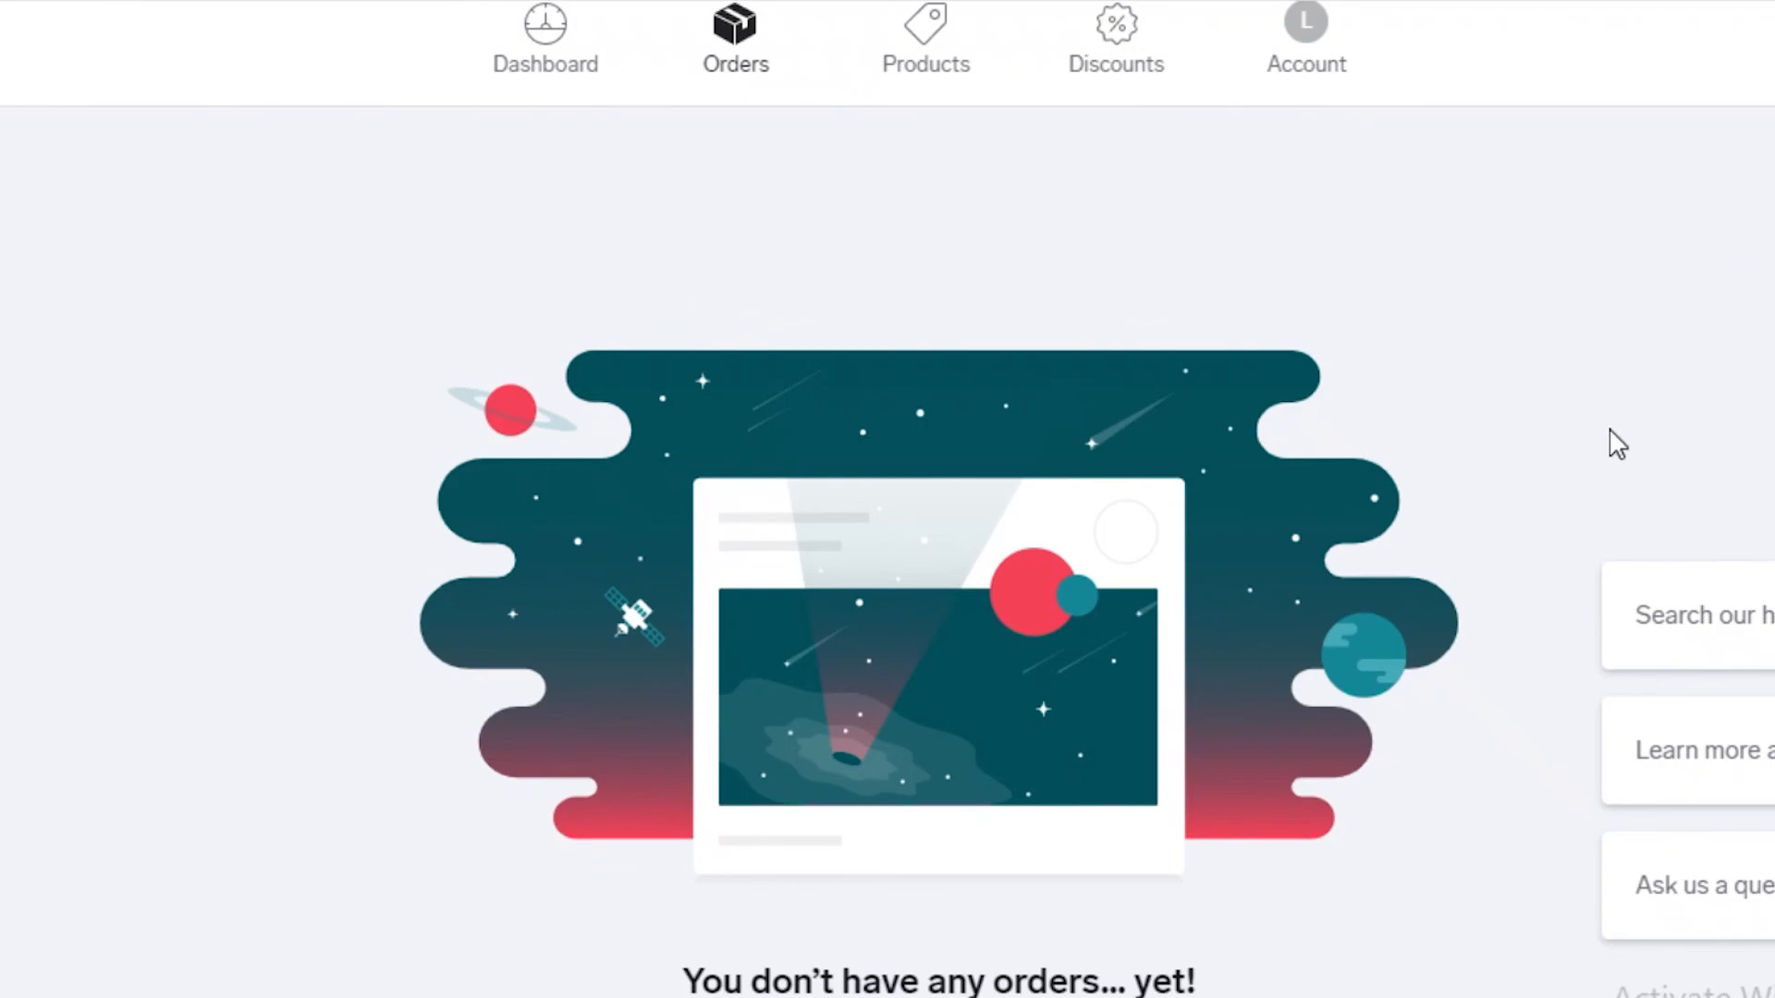
Open the account page to view the shop's profile and settings.
scroll(1479, 451, "up", 1)
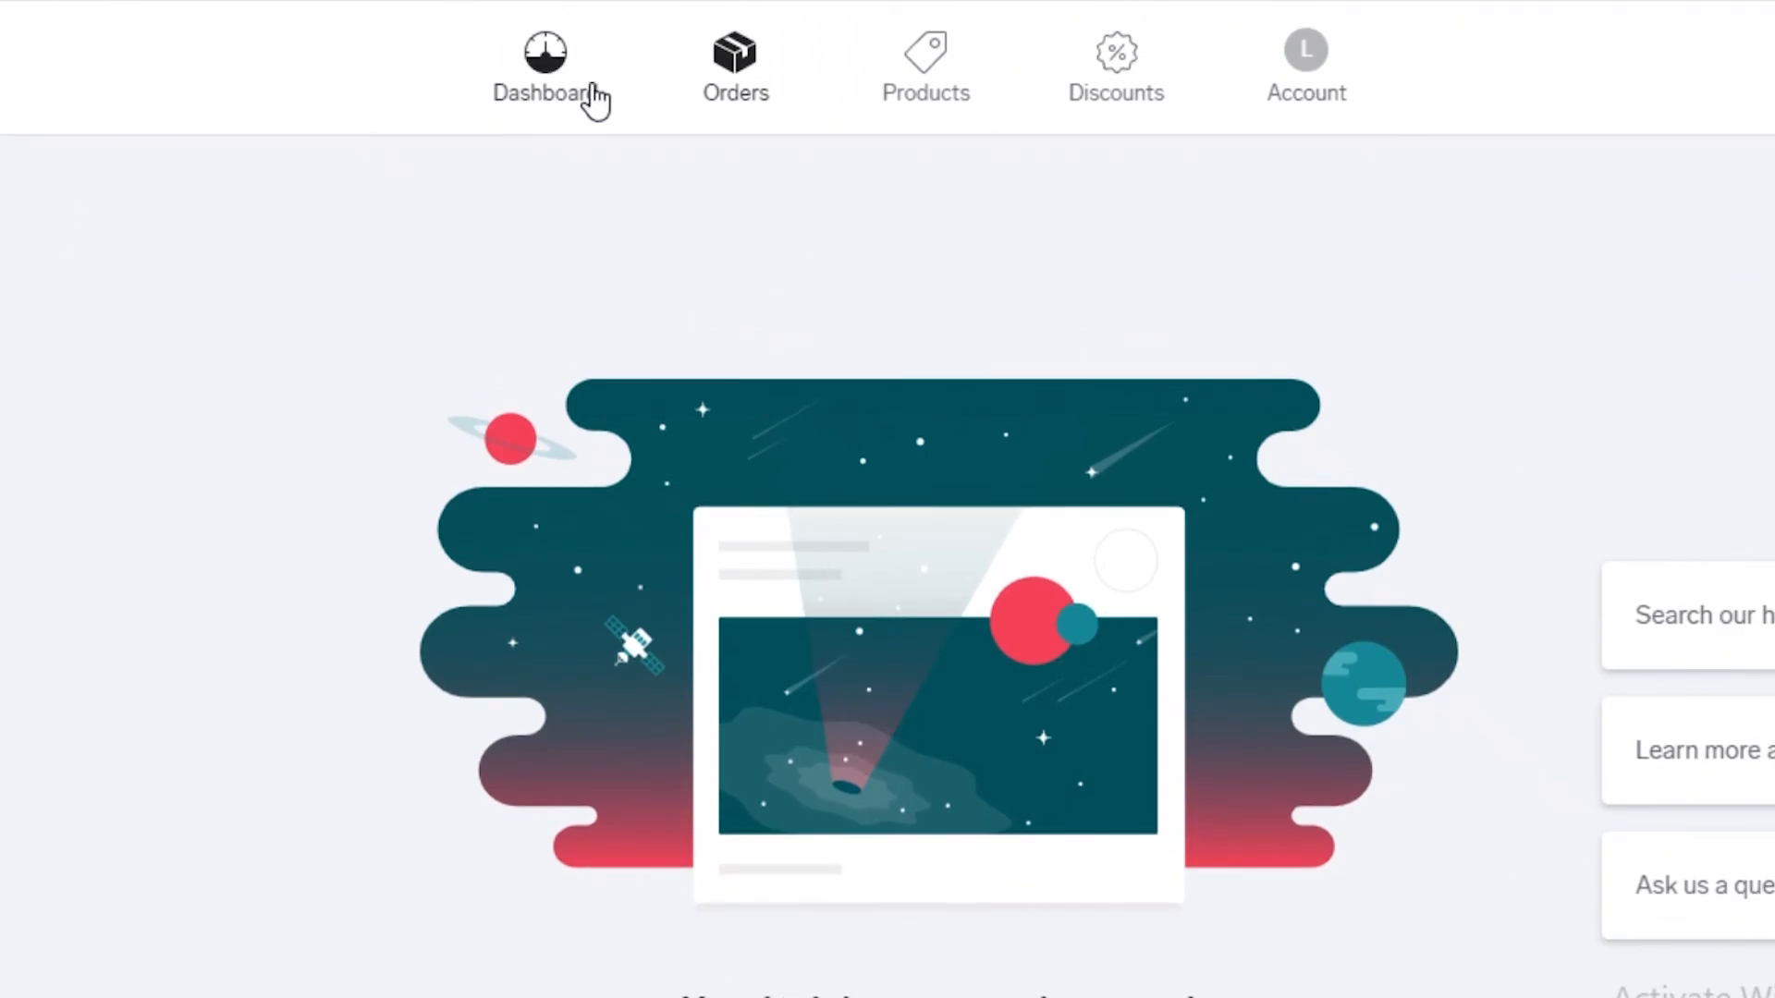
left_click(1285, 102)
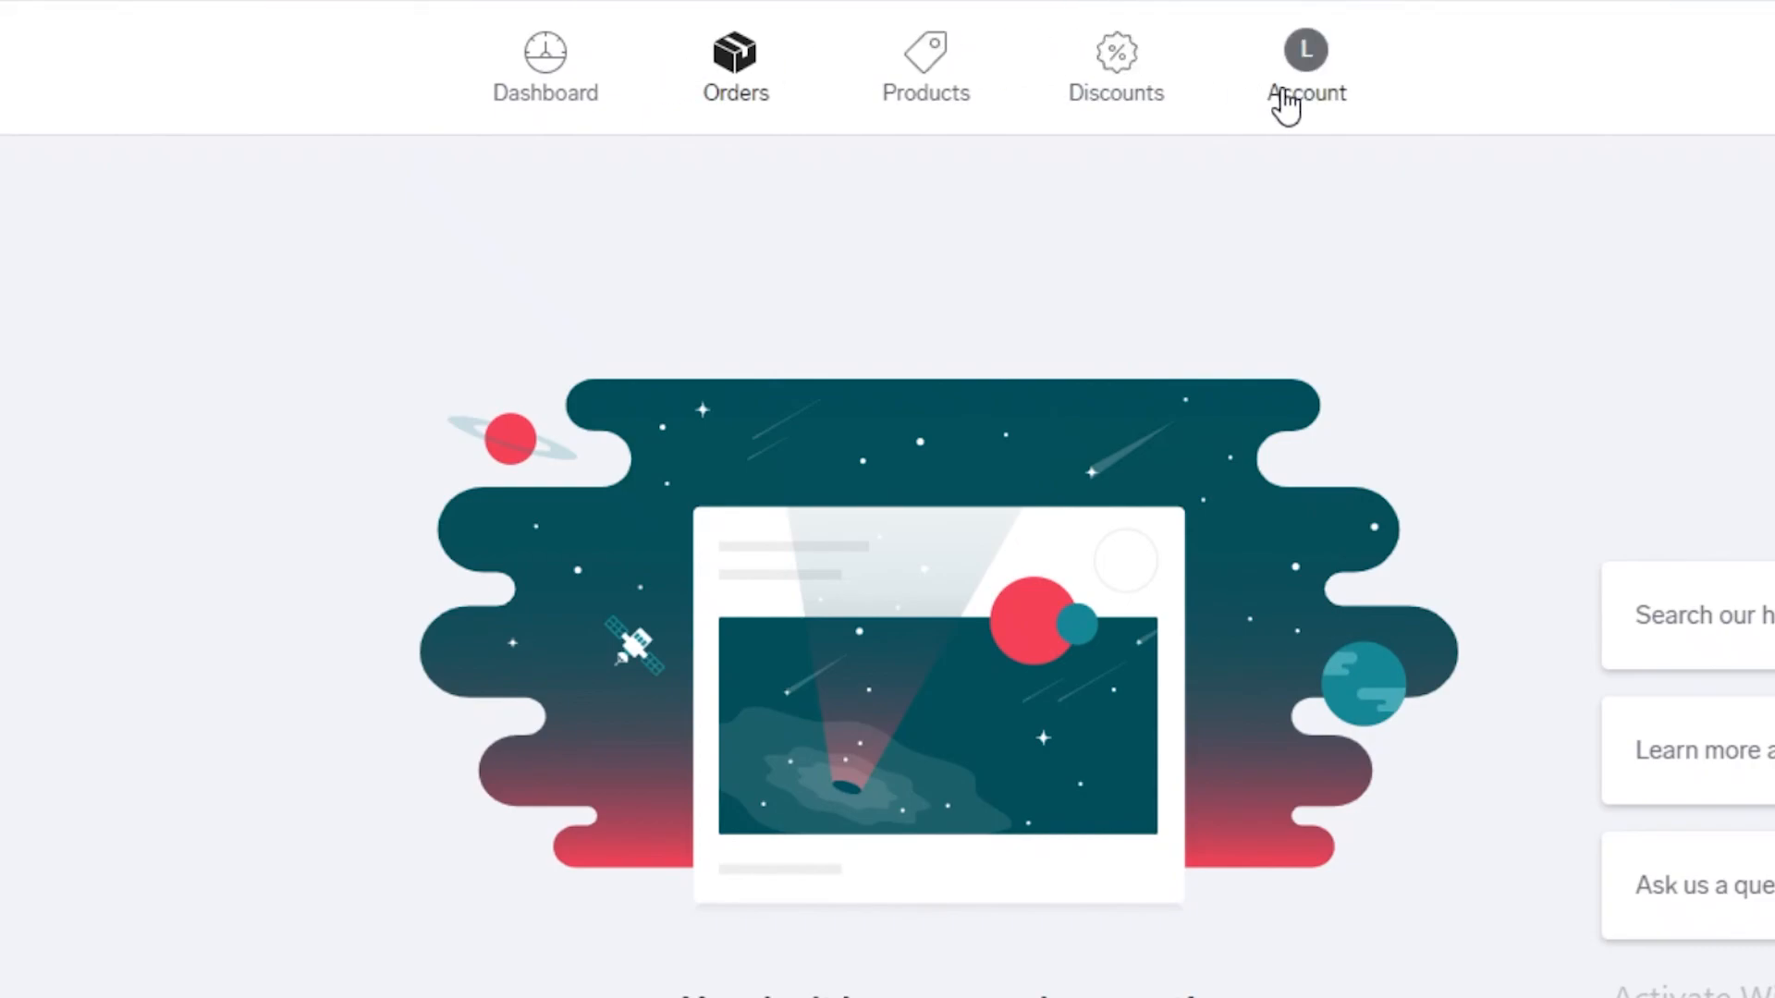
scroll(887, 499, "up", 2)
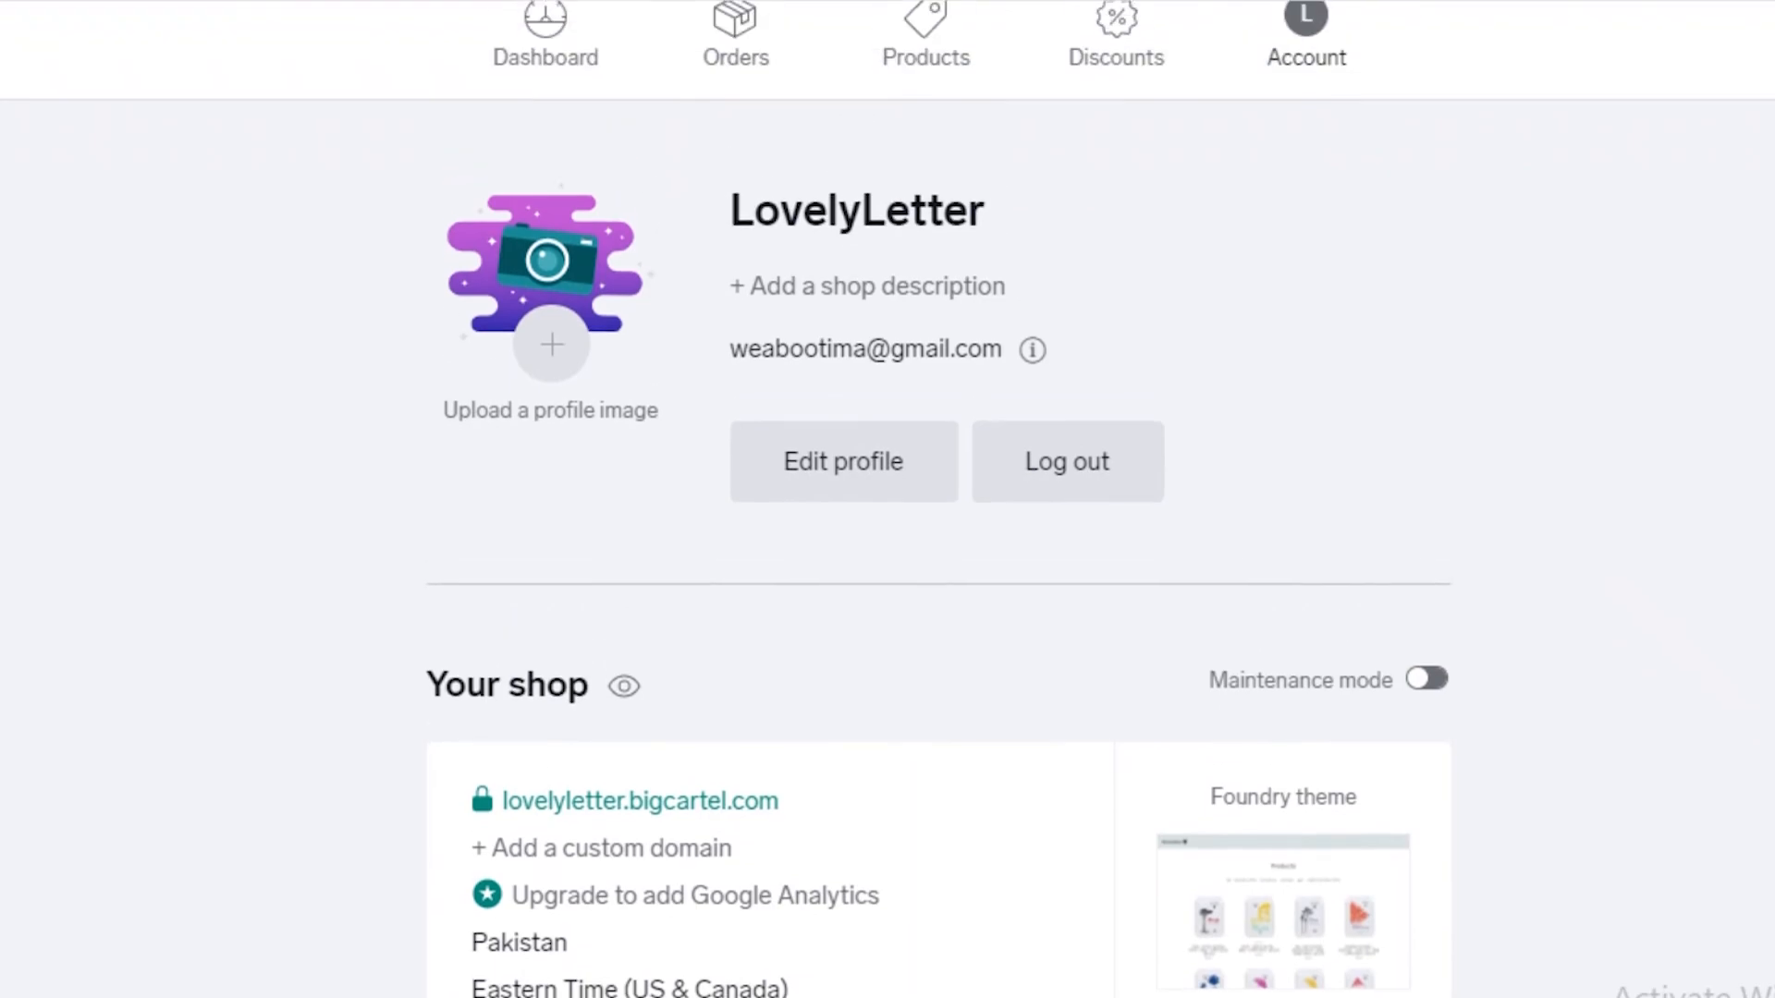